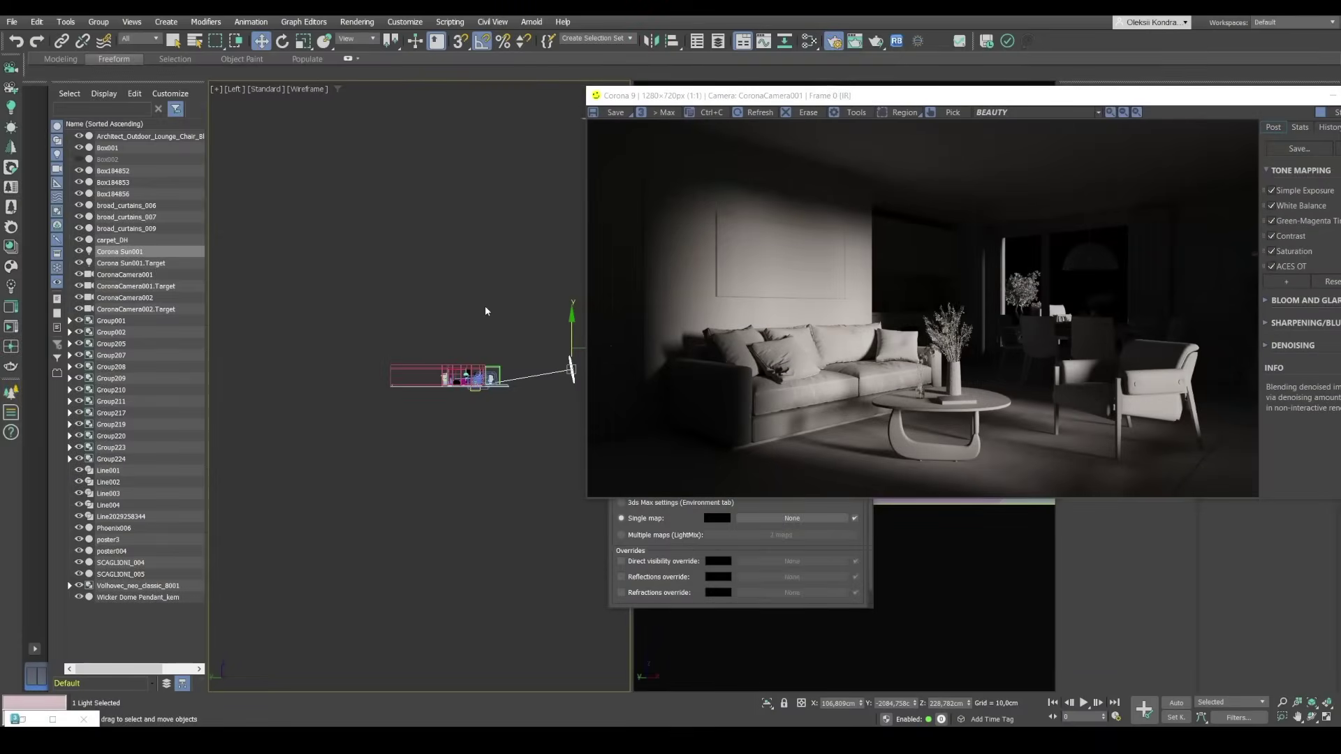
Pan the Left wireframe viewport sideways
middle_drag(486, 310, 419, 323)
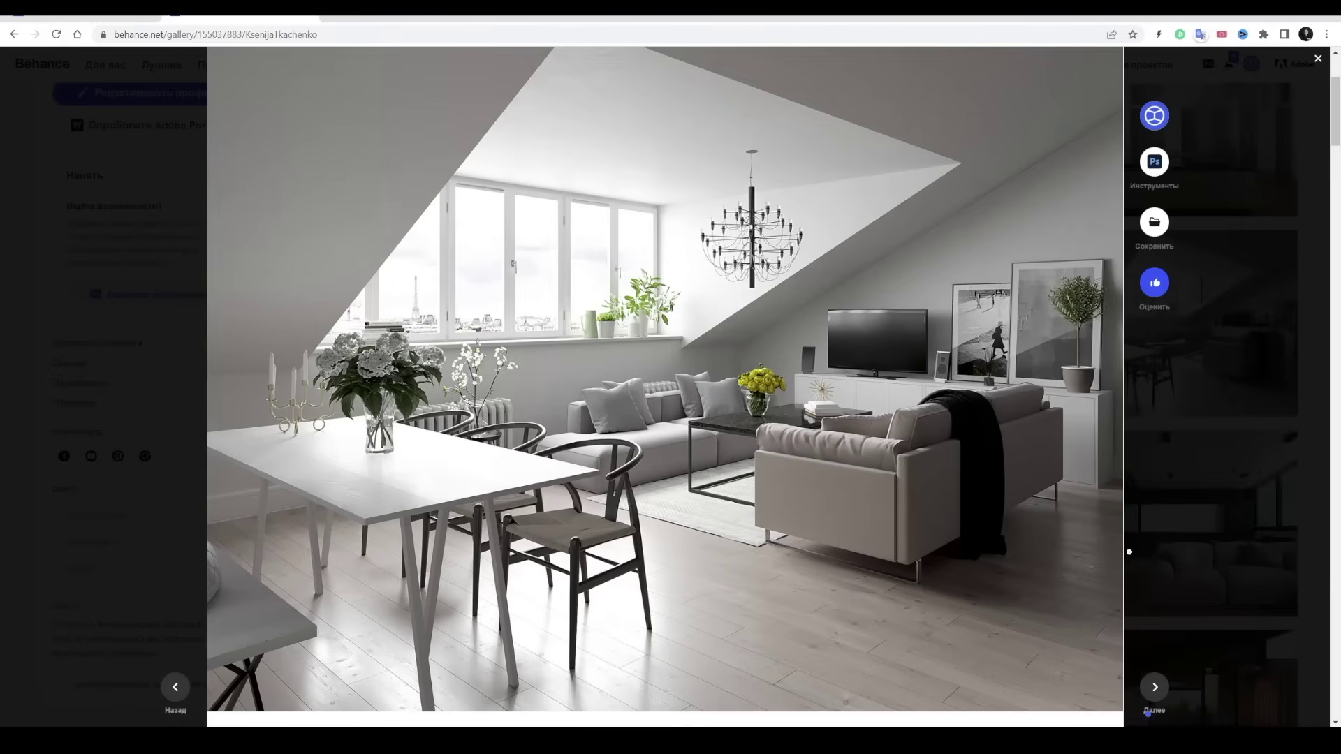
Close the enlarged attic reference image and return to the 3ds Max scene
click(1315, 372)
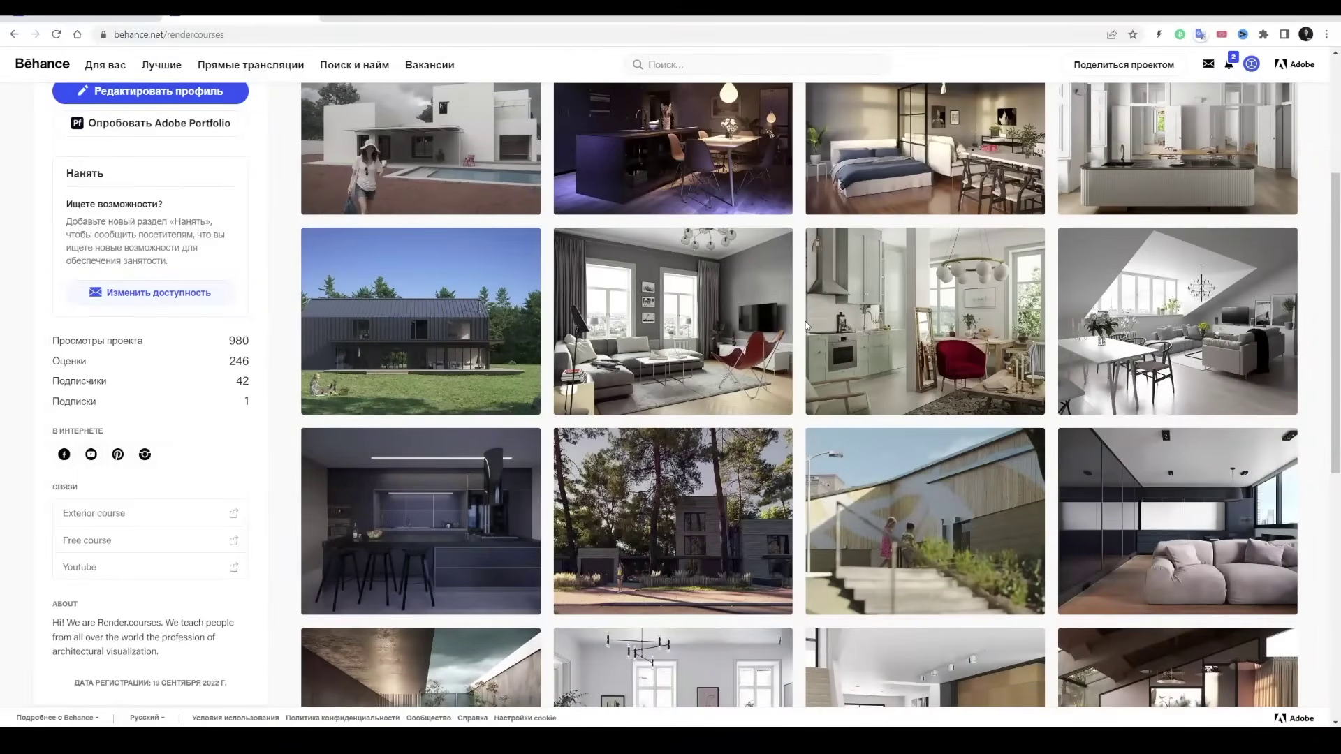
scroll(806, 322, up, 3)
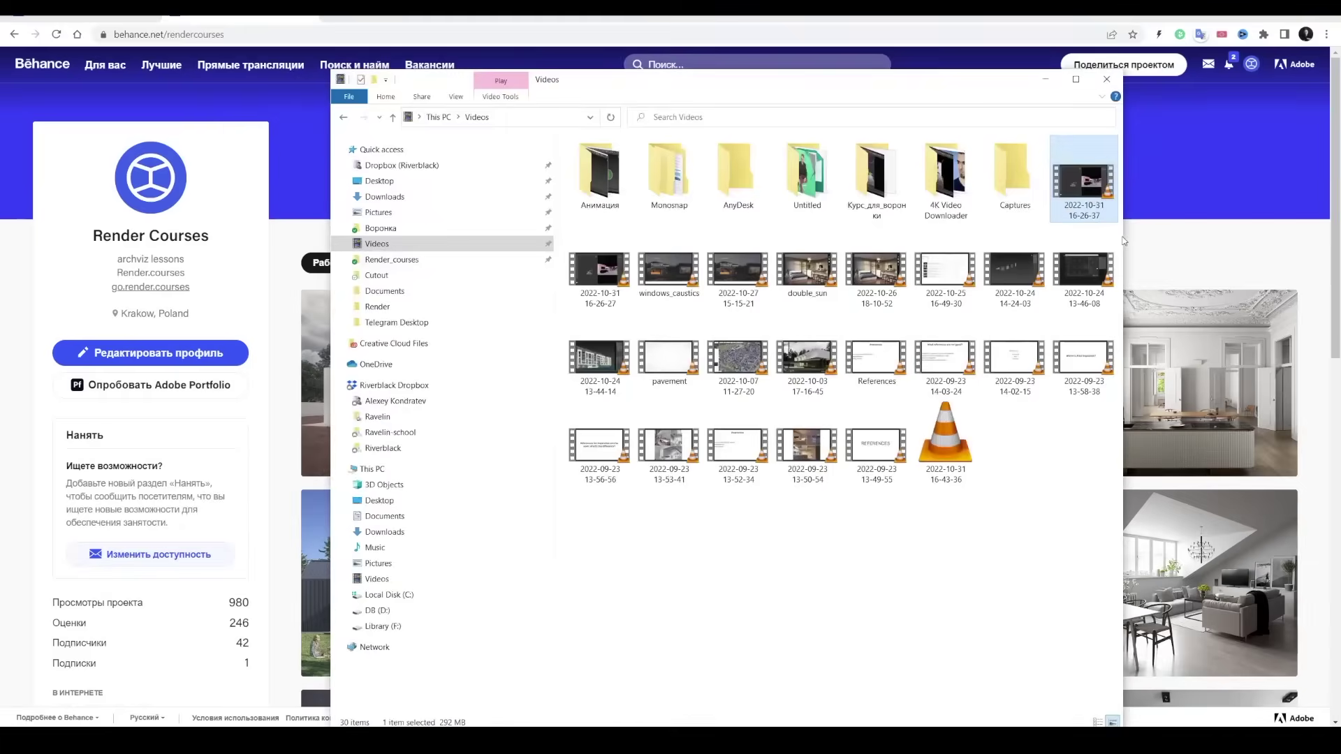
key(alt+Tab)
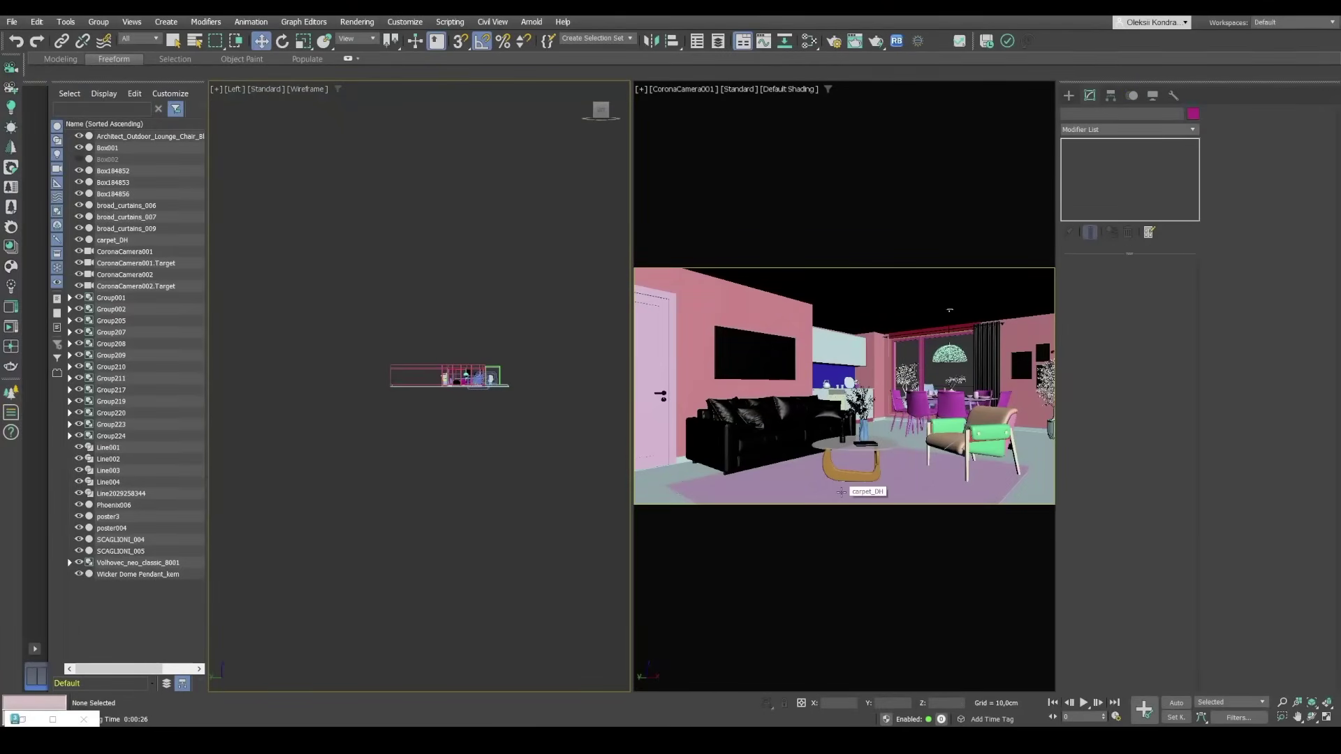
Change the Left viewport to Top view and zoom extents on the floor plan
key(t)
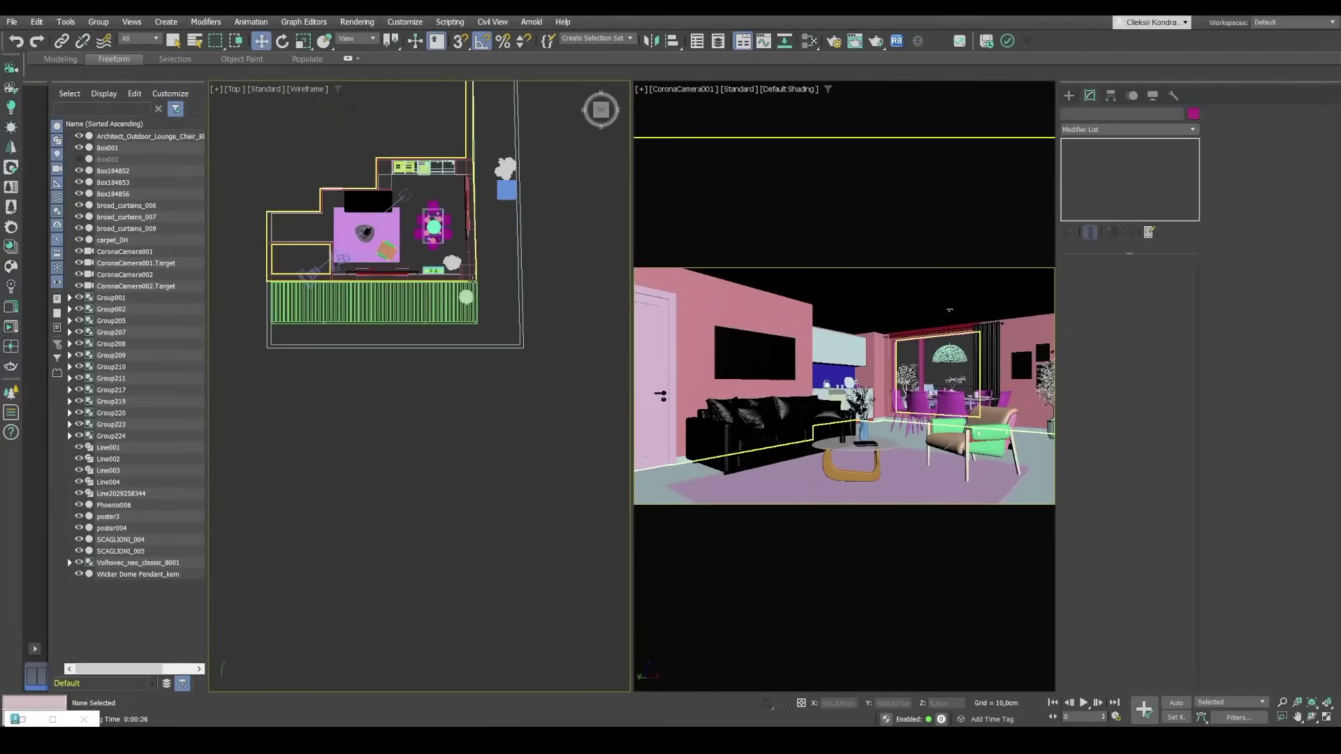
key(z)
scroll(479, 457, up, 3)
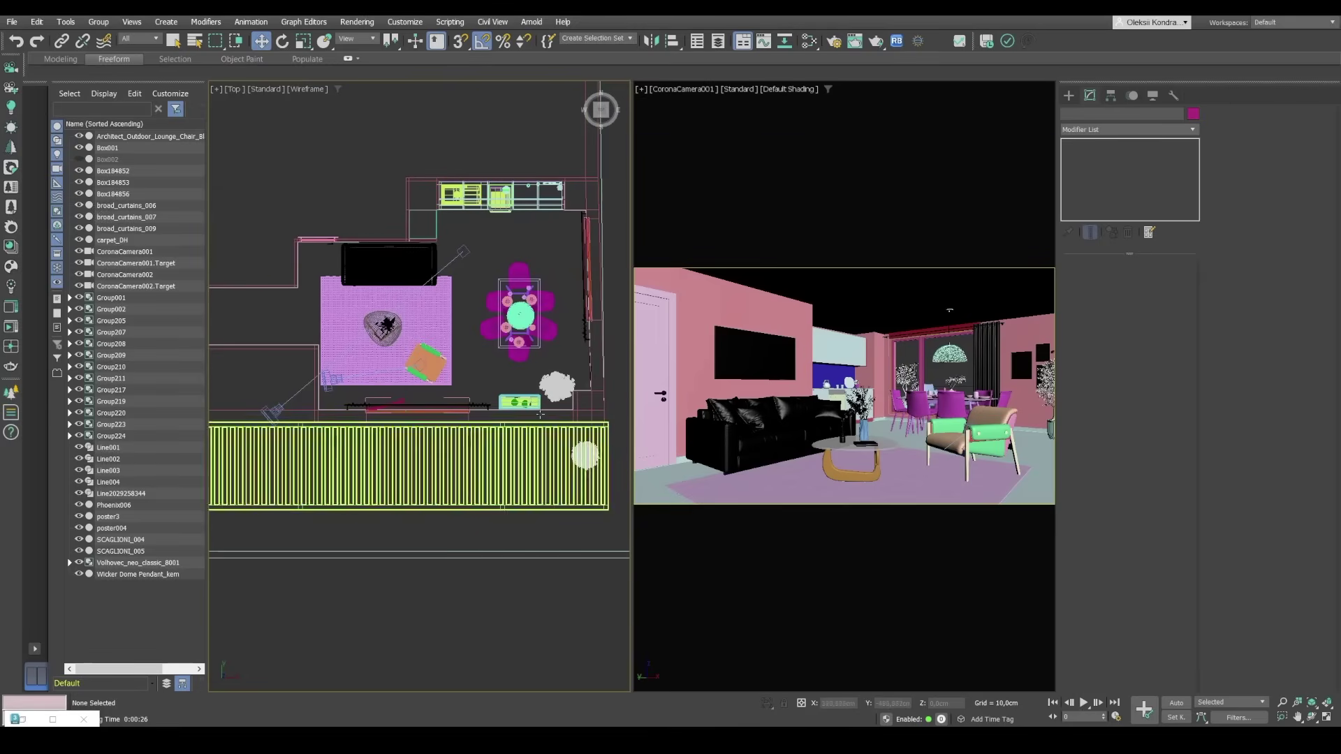
scroll(484, 383, down, 2)
scroll(485, 384, down, 2)
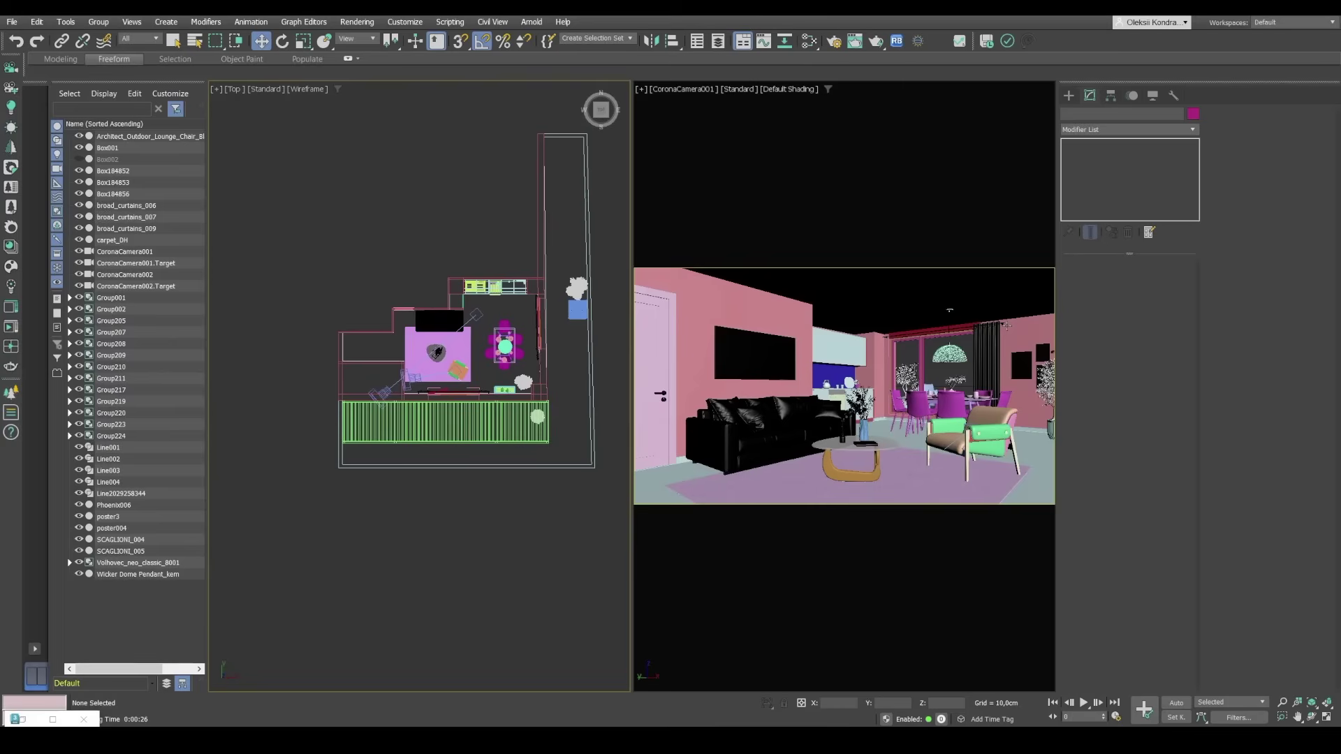
In Render Setup, lock View to Render to CoronaCamera001
key(F10)
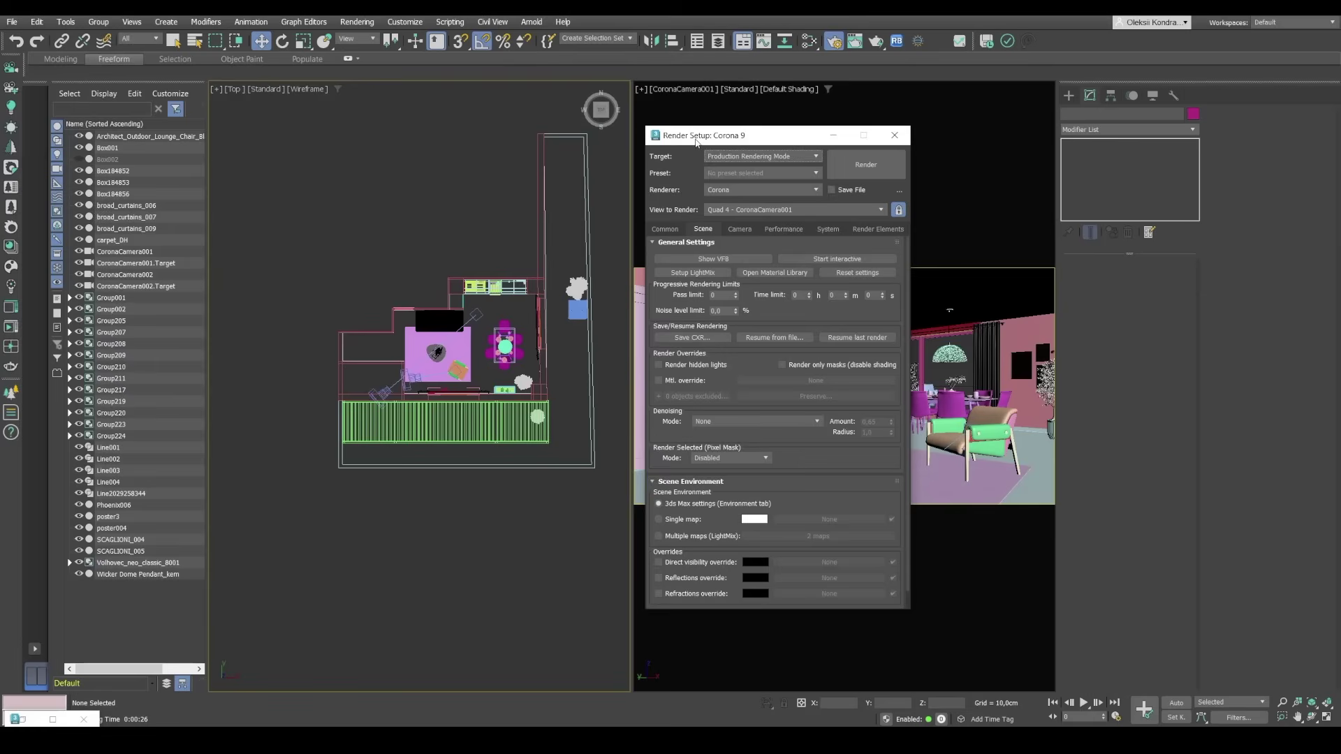
drag(695, 141, 767, 121)
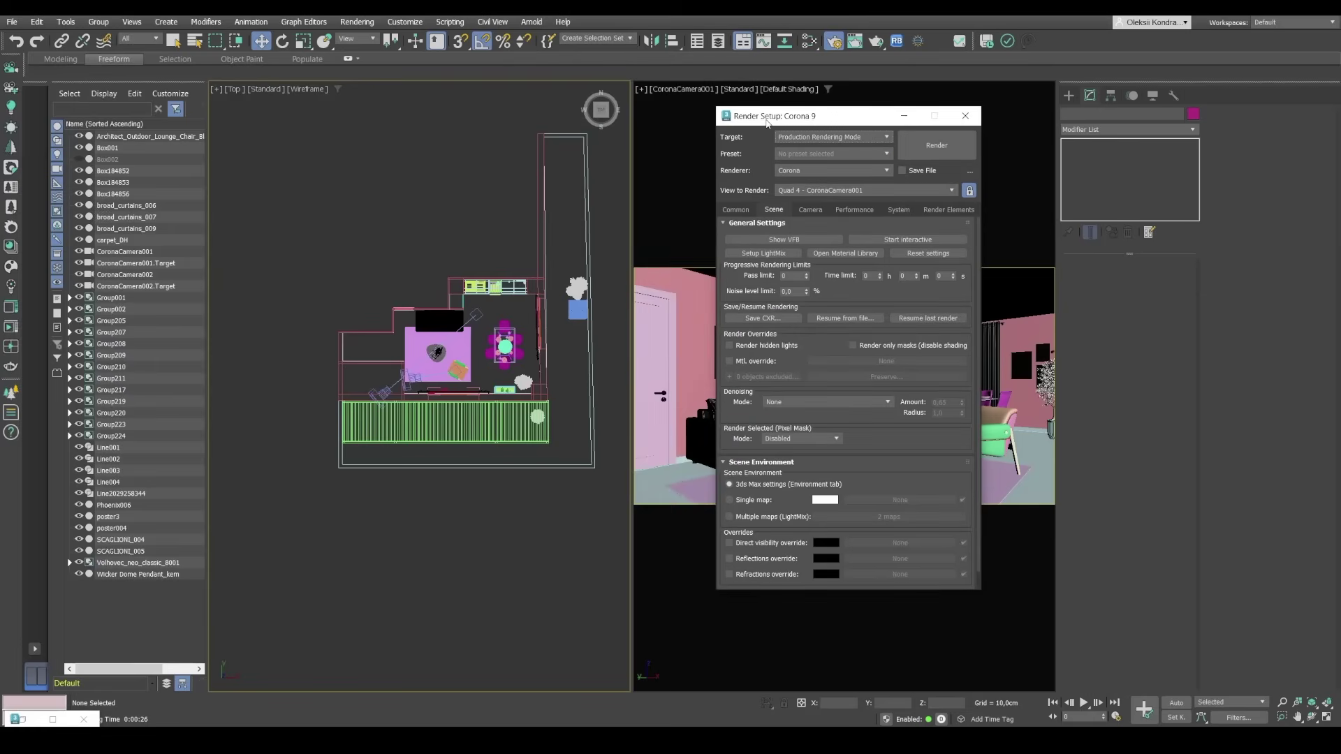
click(968, 189)
drag(773, 115, 456, 120)
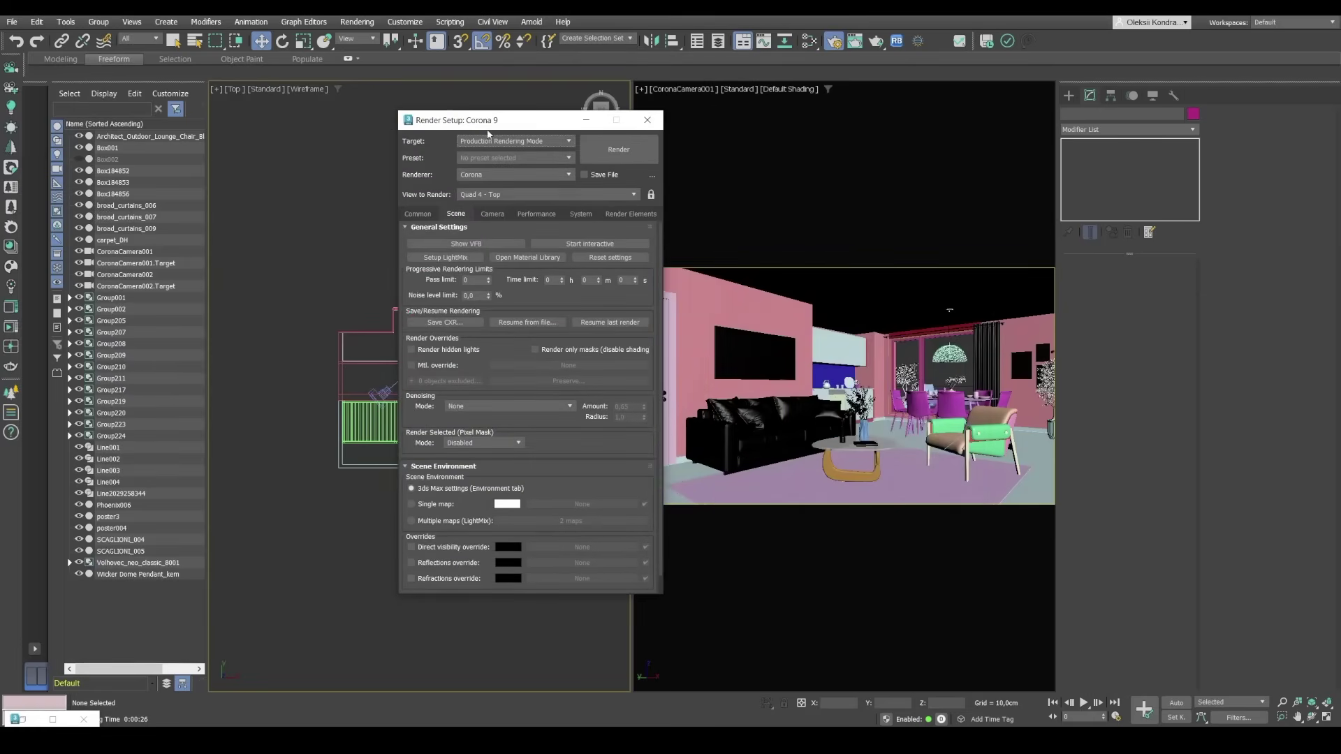
click(861, 172)
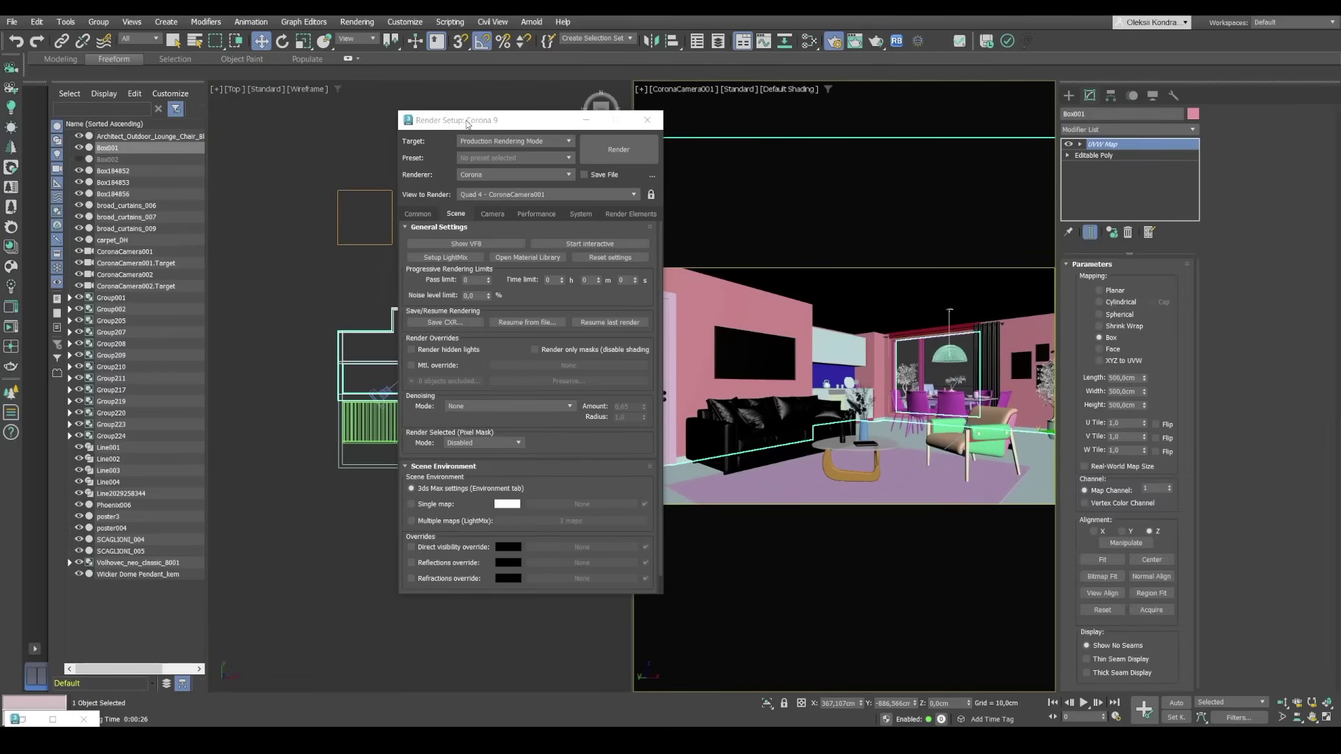
drag(466, 123, 407, 118)
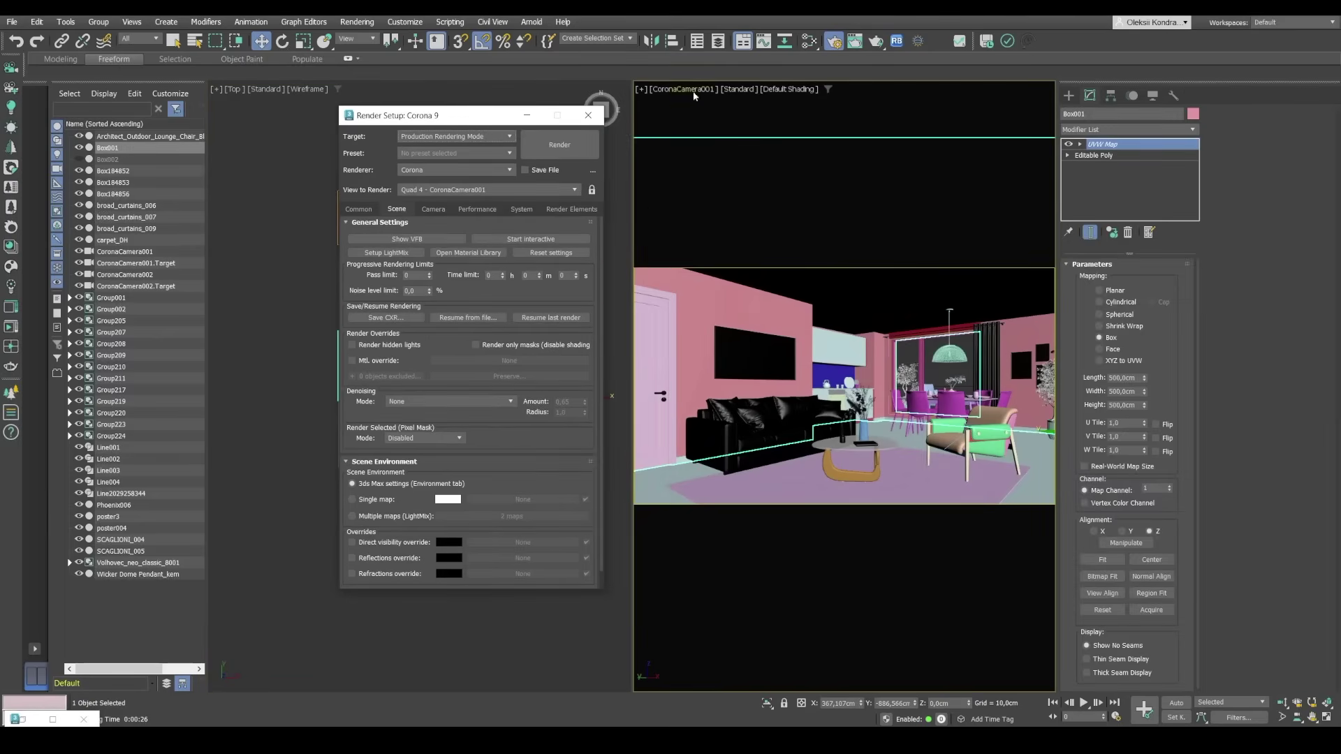
click(590, 192)
mouse_move(436, 117)
mouse_down()
mouse_move(826, 132)
mouse_move(714, 132)
mouse_up()
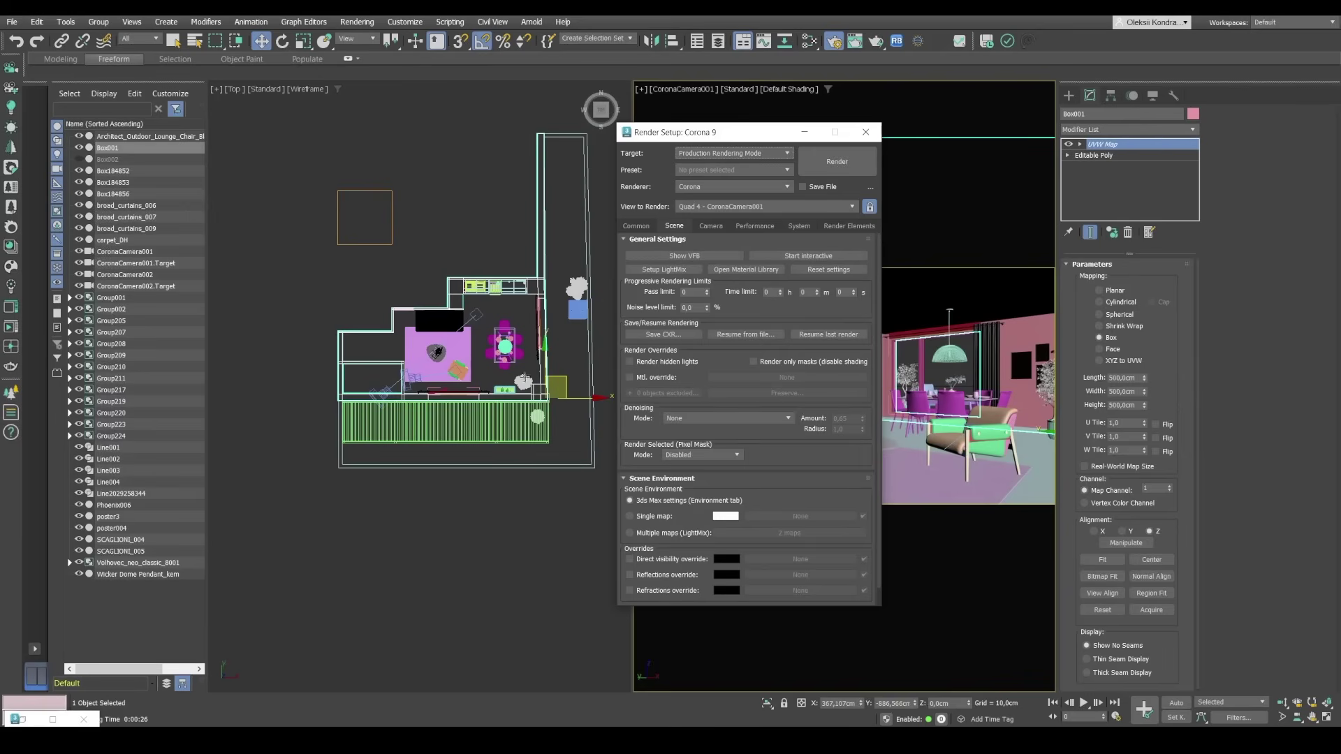
Set Scene Environment to a single map with a black colour swatch
click(633, 516)
click(732, 516)
drag(610, 453, 582, 449)
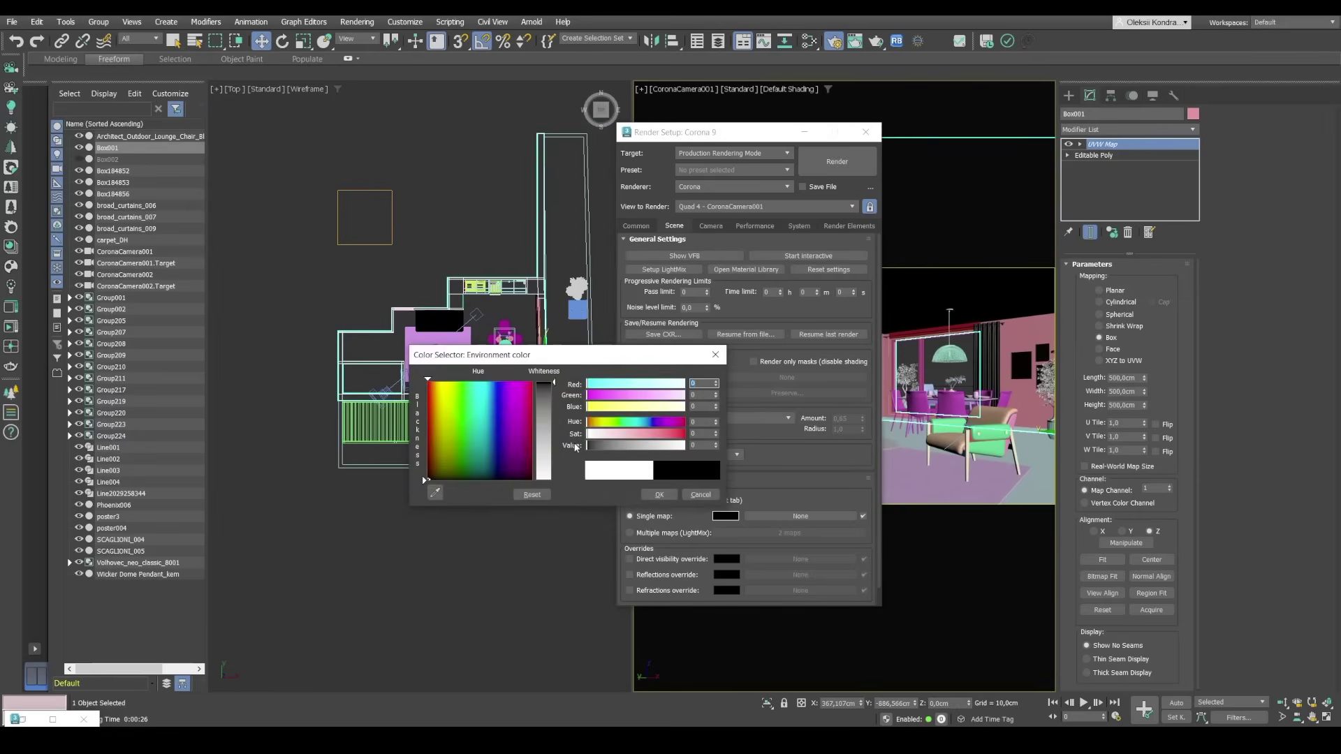
click(658, 495)
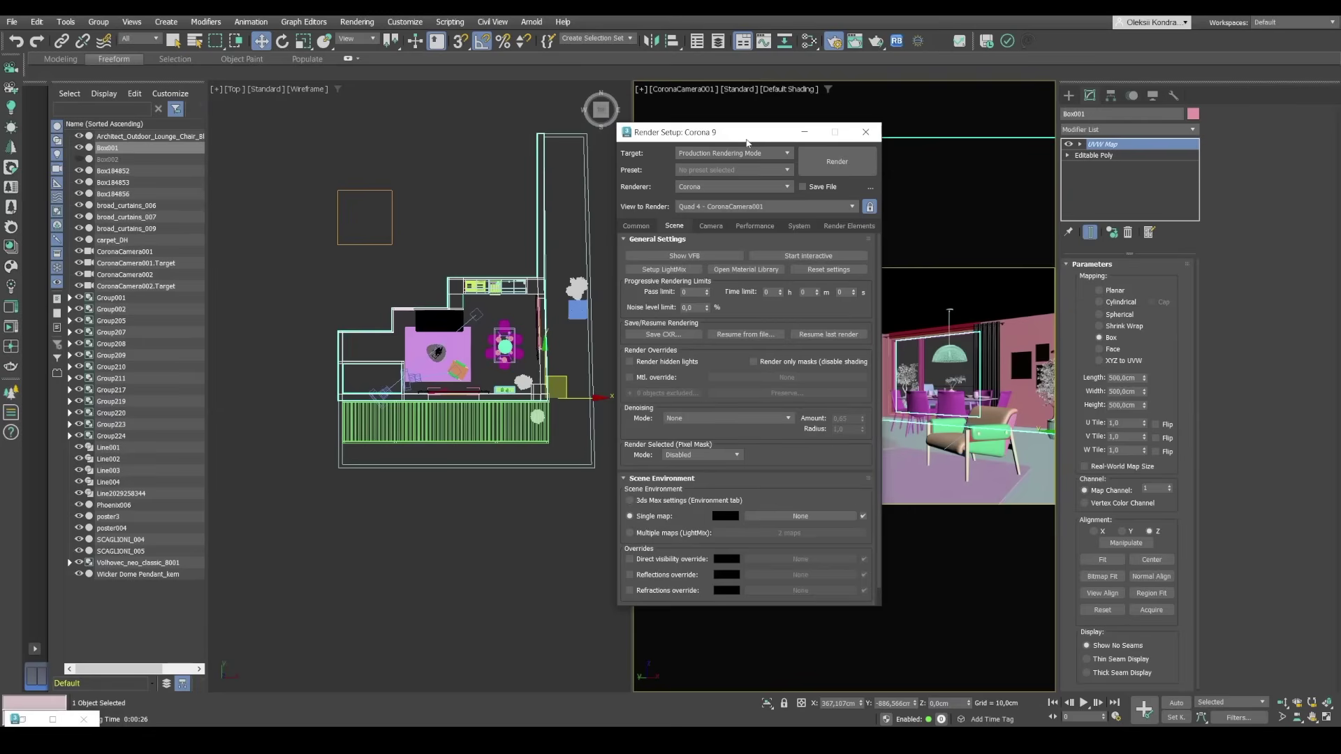
mouse_move(747, 134)
mouse_down()
mouse_move(646, 127)
mouse_move(661, 122)
mouse_up()
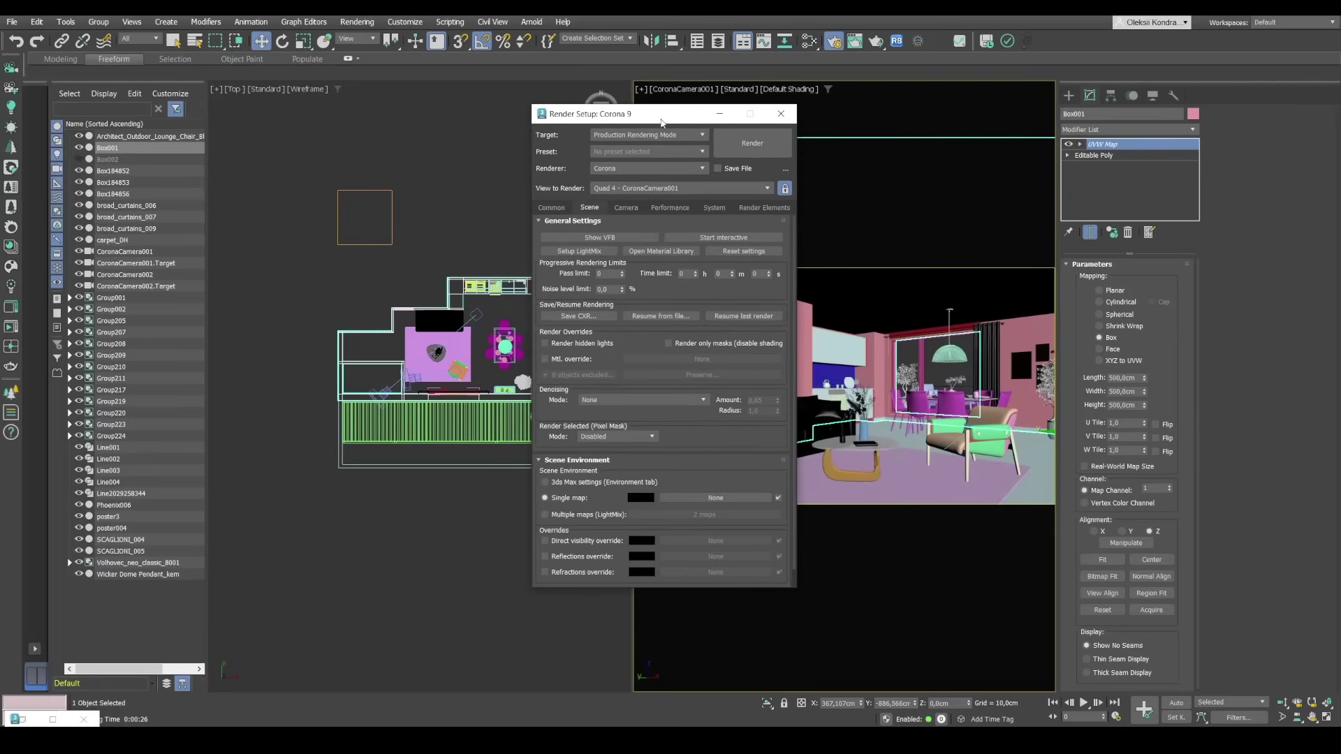
Launch a Corona interactive render of CoronaCamera001, then close Render Setup
click(714, 242)
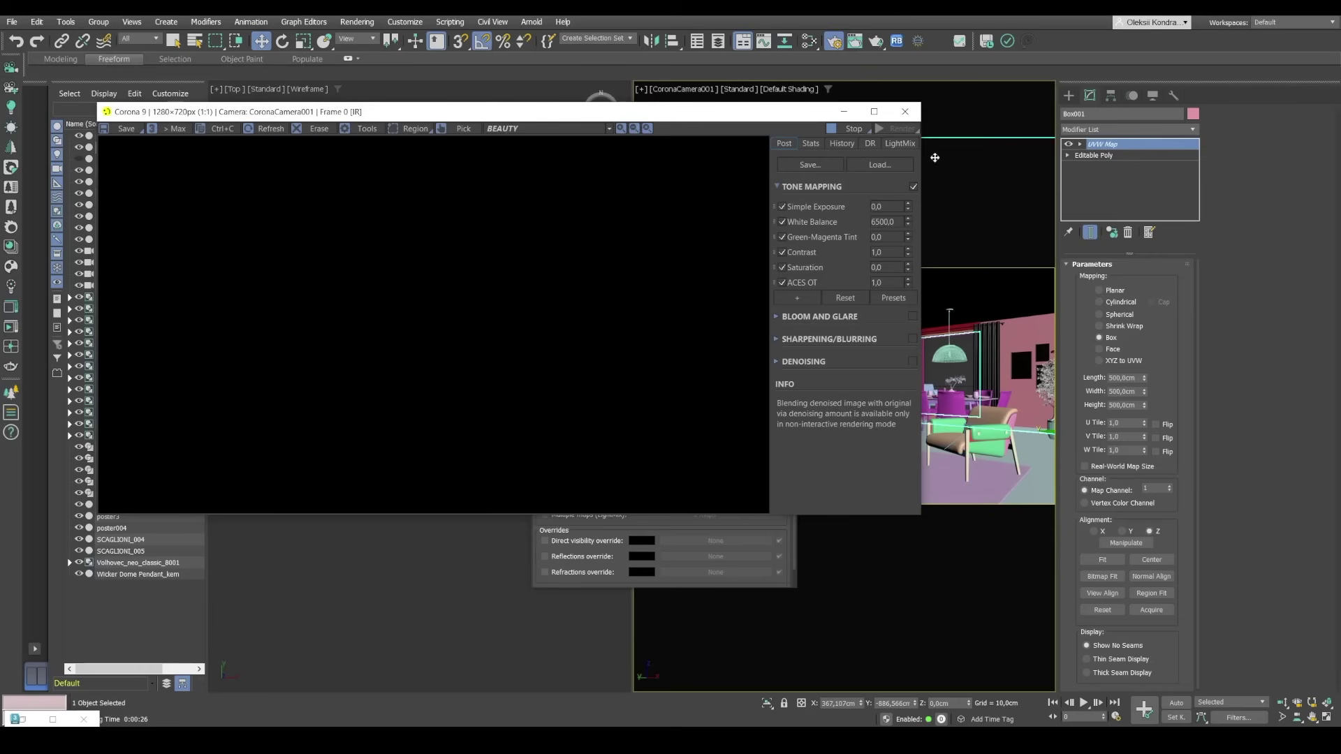
drag(566, 111, 502, 262)
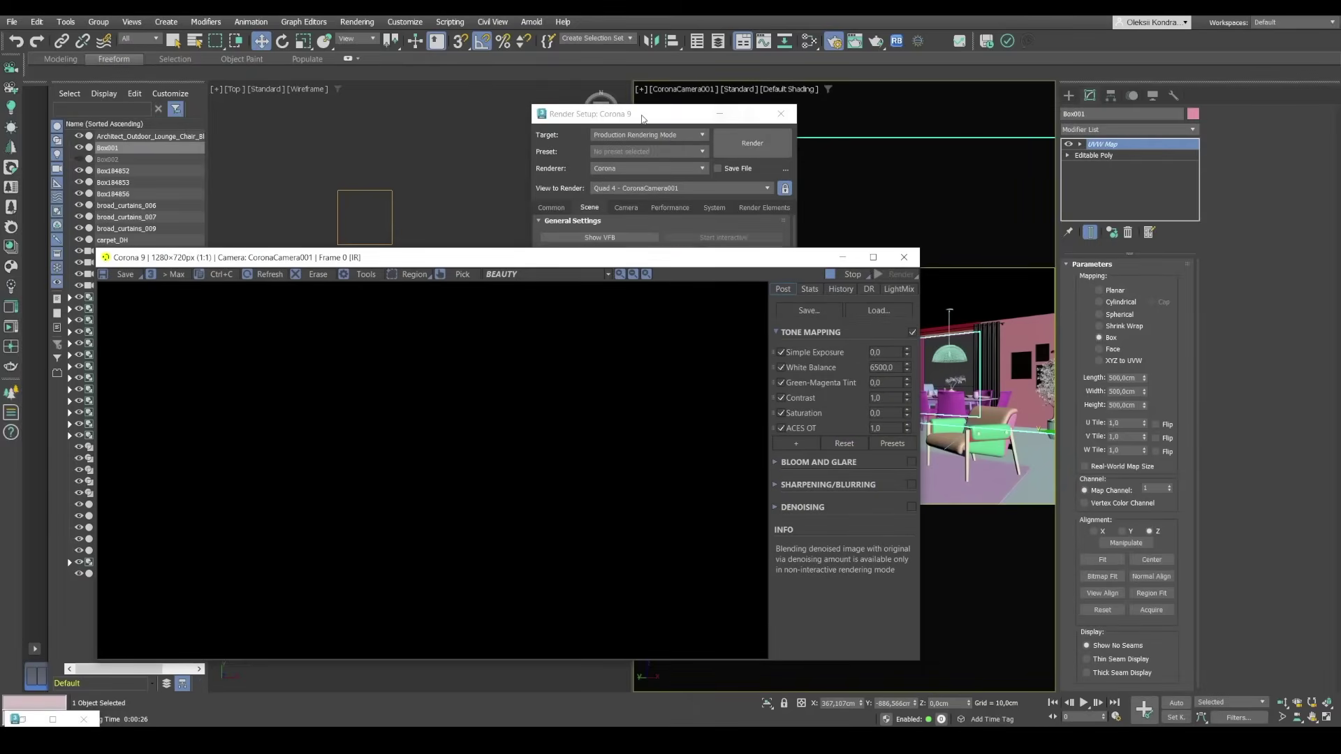
drag(642, 118, 356, 154)
click(493, 149)
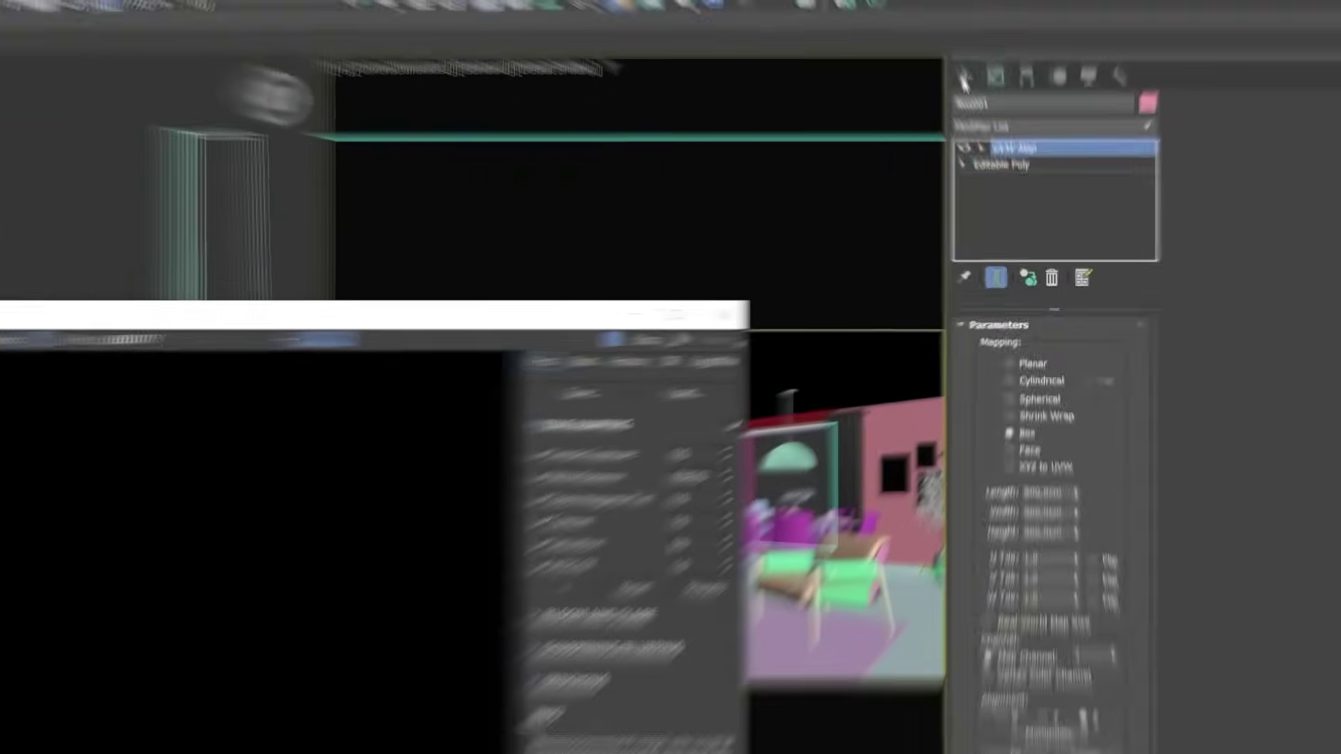
Place a CoronaSun in the Top viewport to light the living room
click(1067, 96)
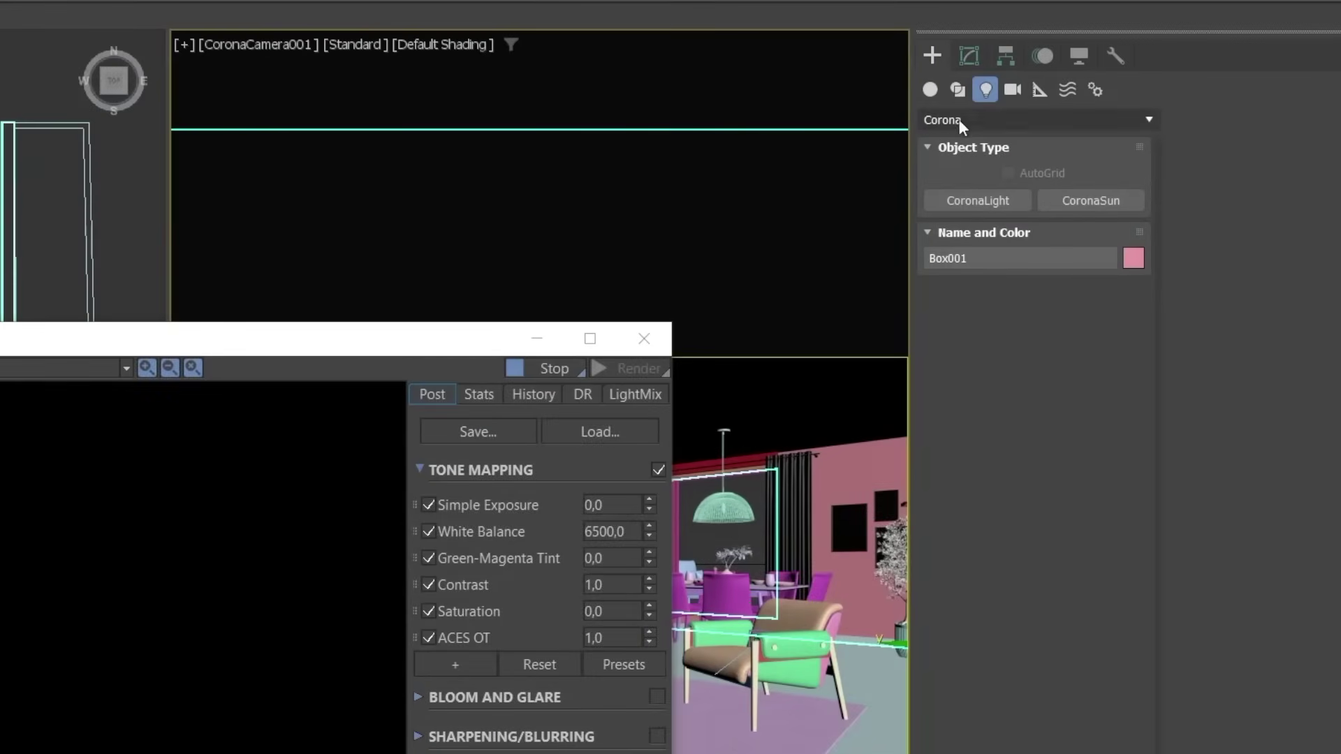
click(1040, 118)
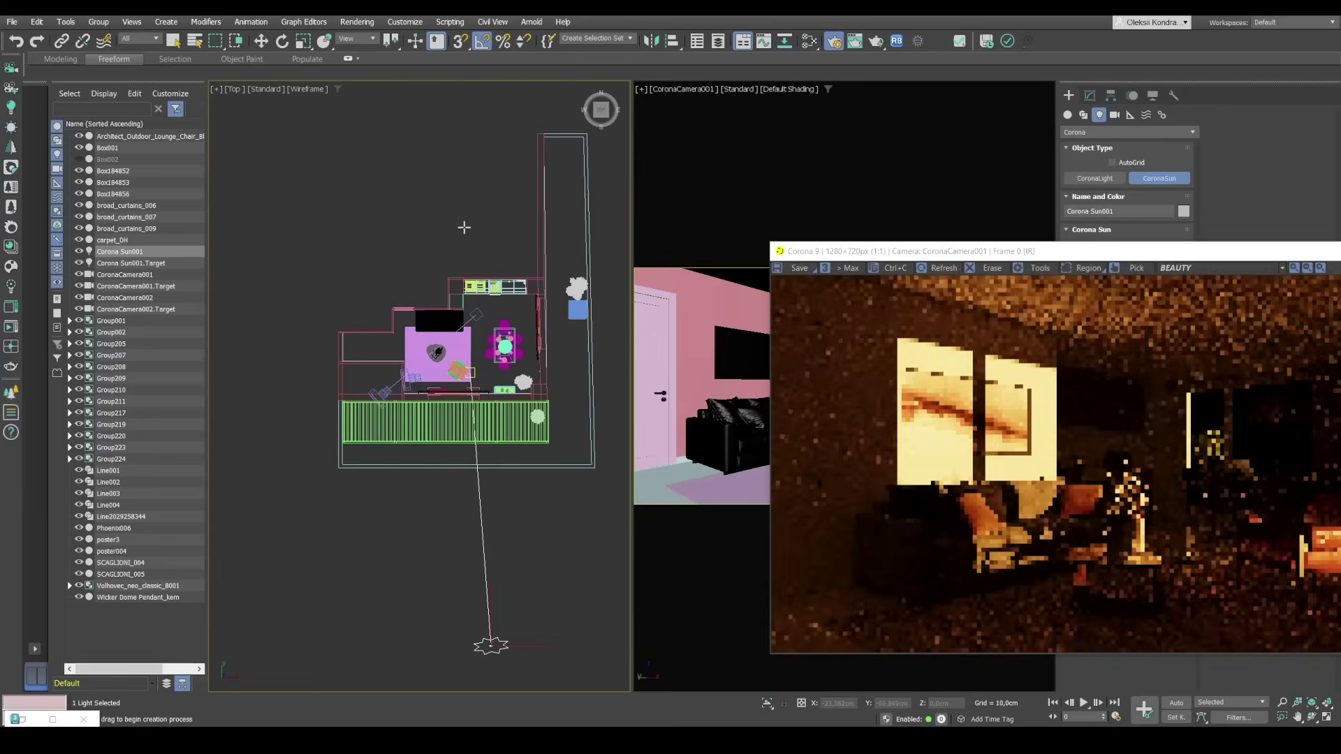
key(w)
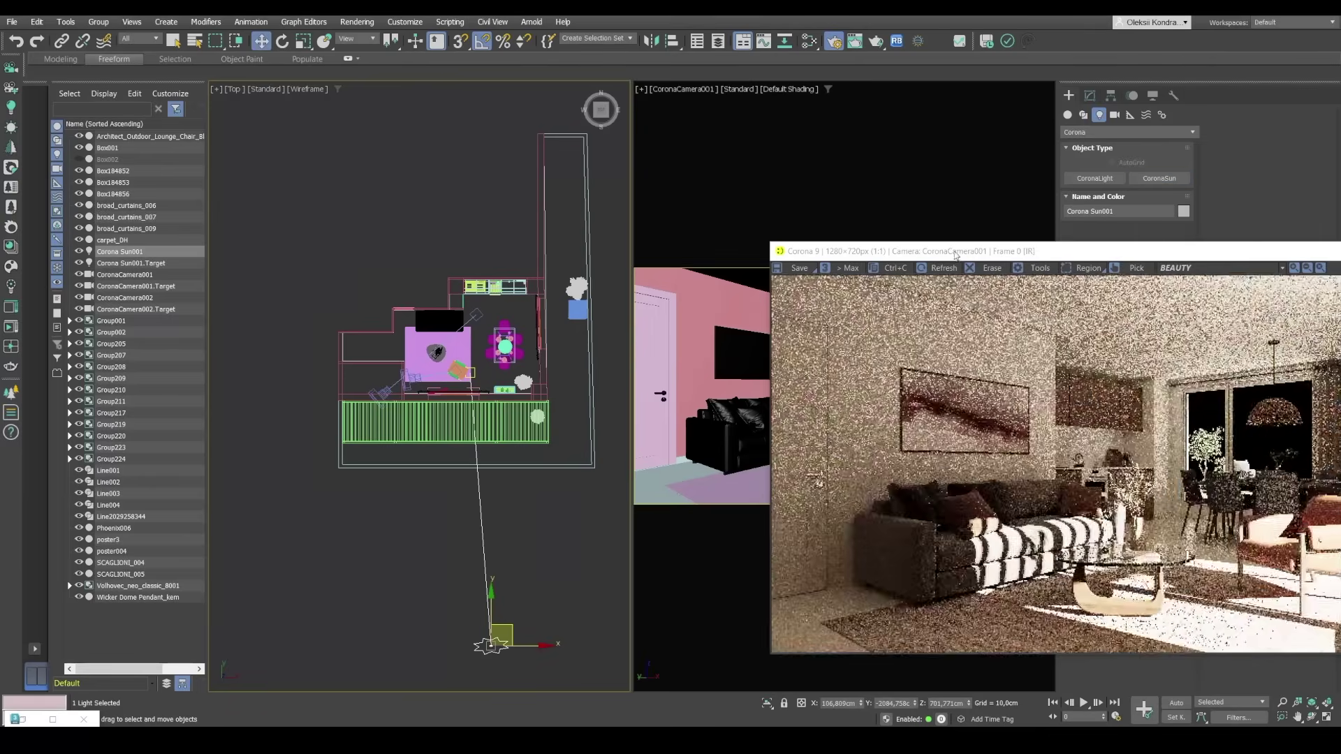
drag(956, 256, 444, 204)
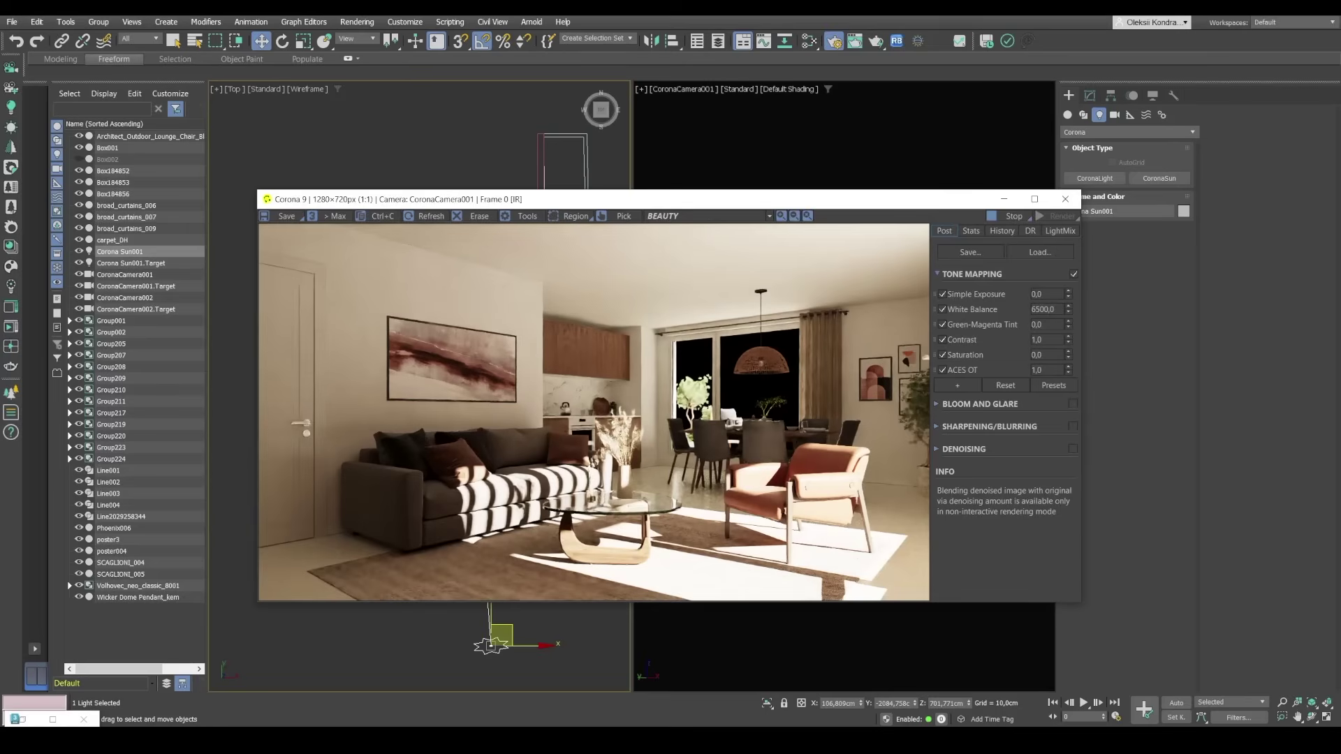
Enable Mtl. override with a CoronaPhysicalMtl for a white clay render
key(F10)
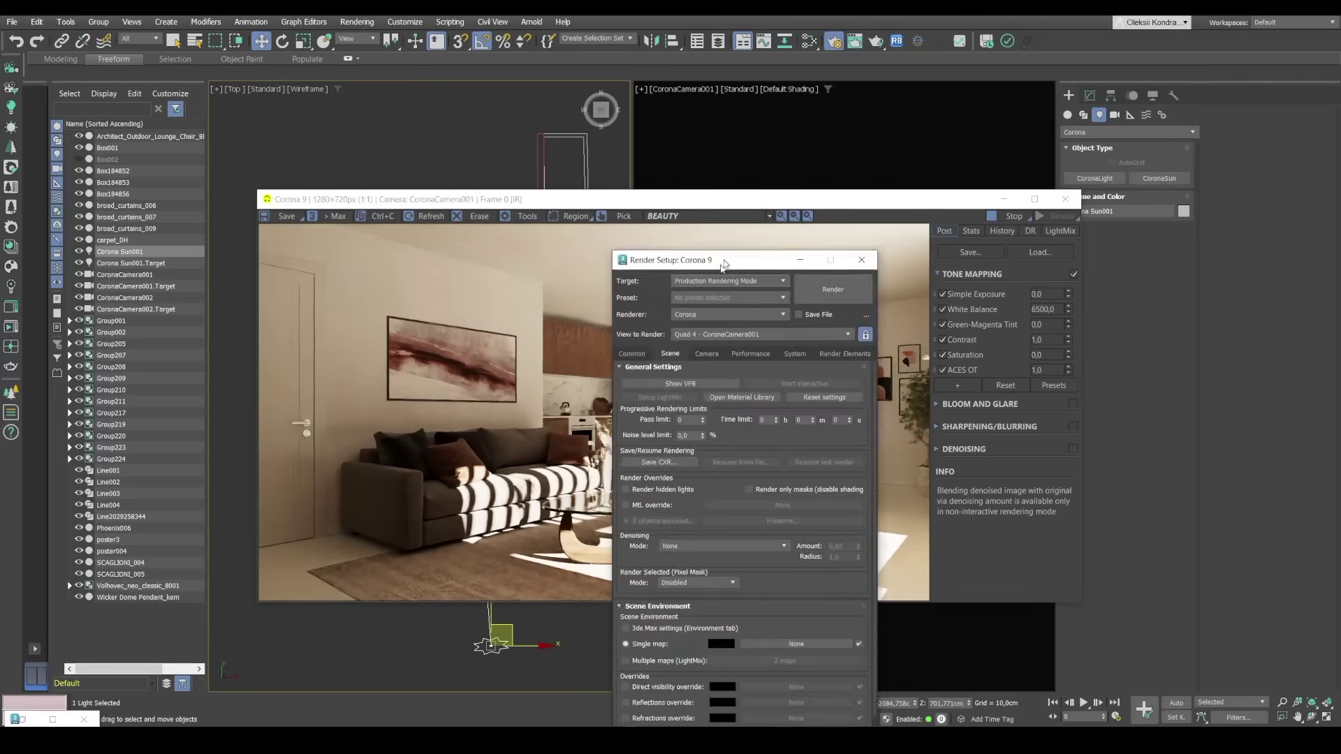
drag(719, 263, 712, 157)
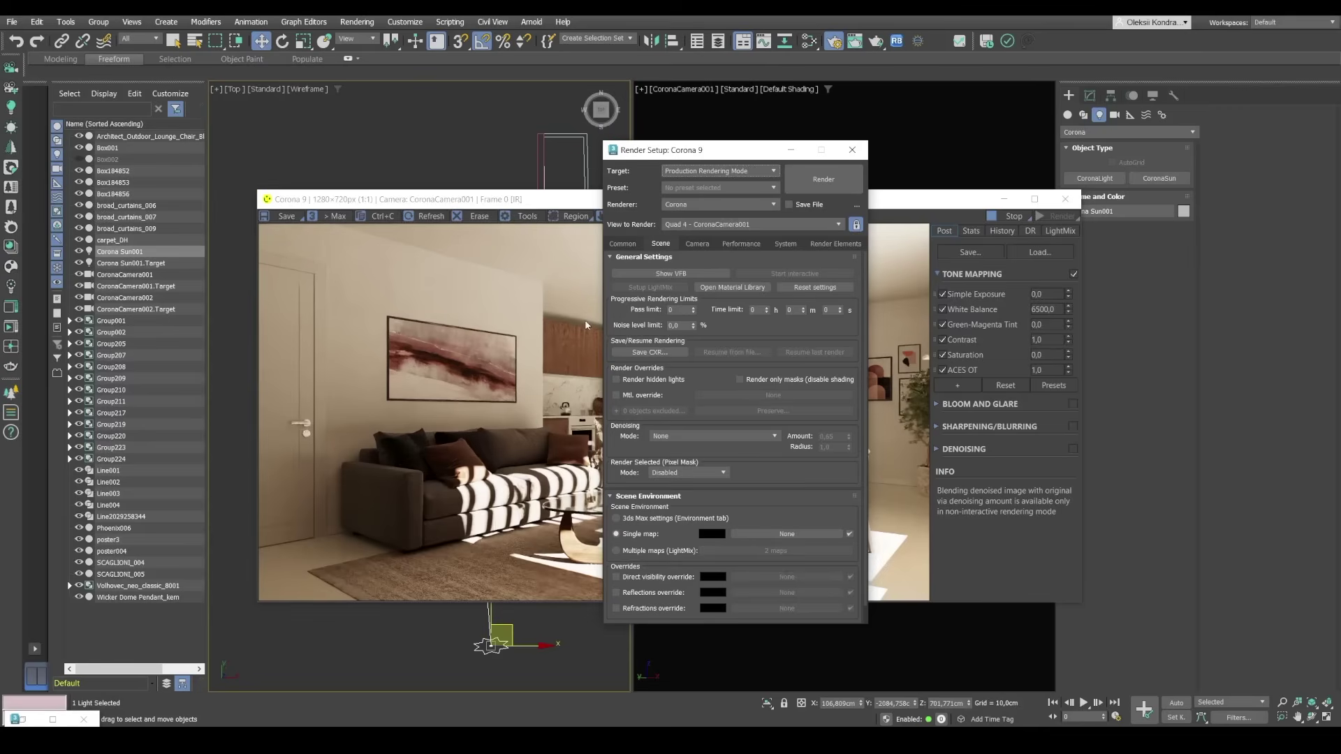
click(475, 201)
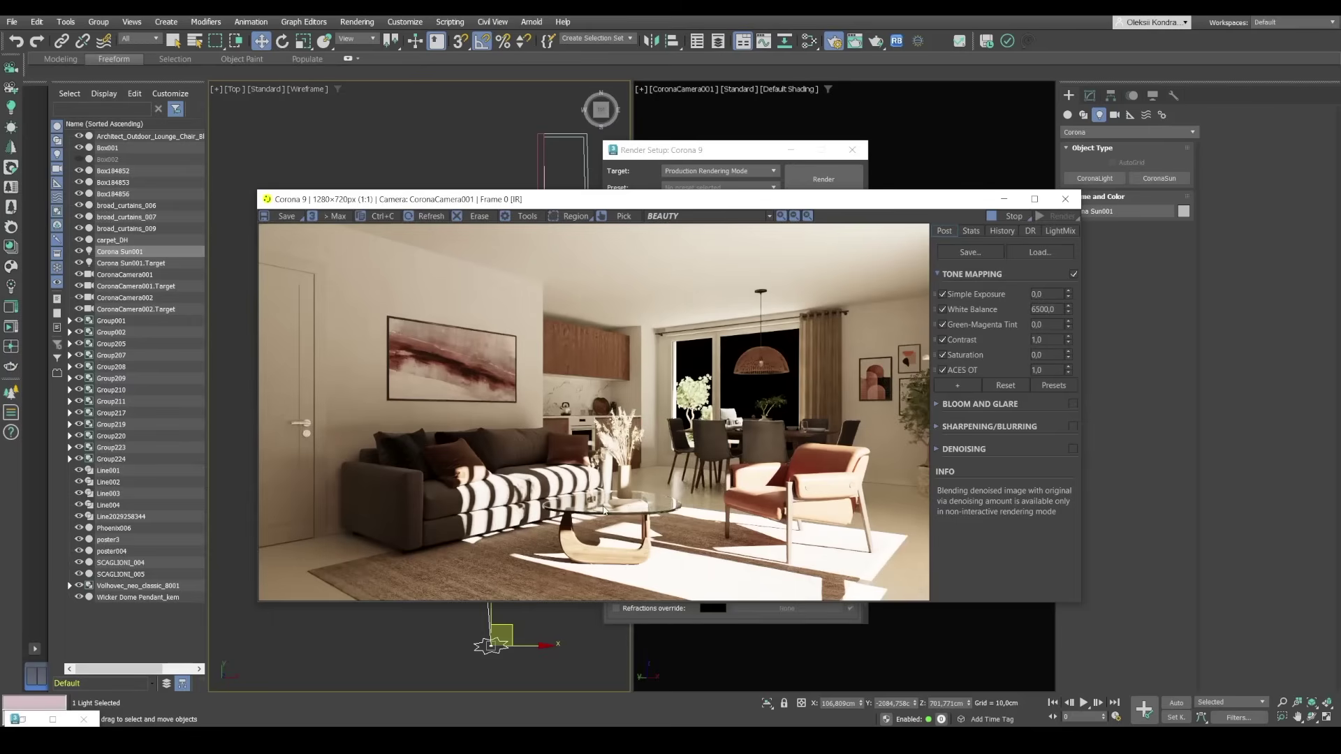
click(661, 155)
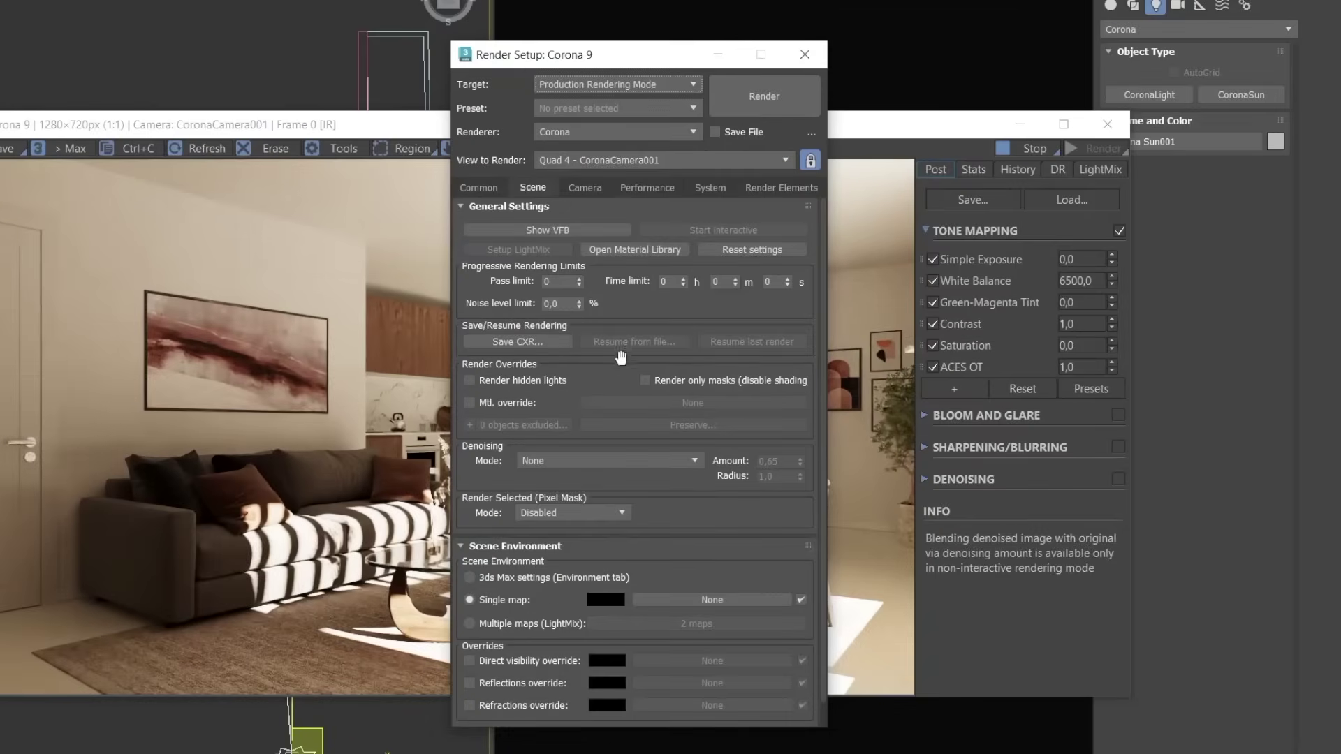
drag(542, 61, 549, 38)
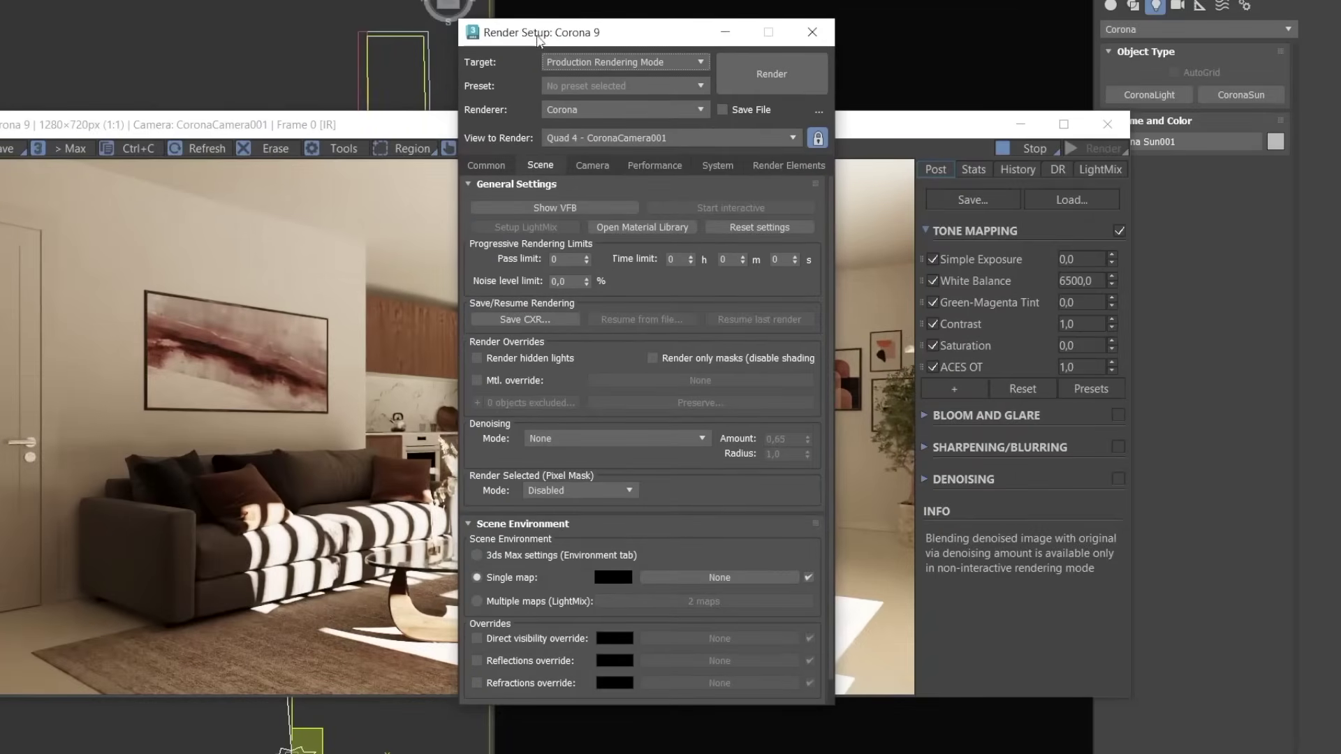
click(479, 382)
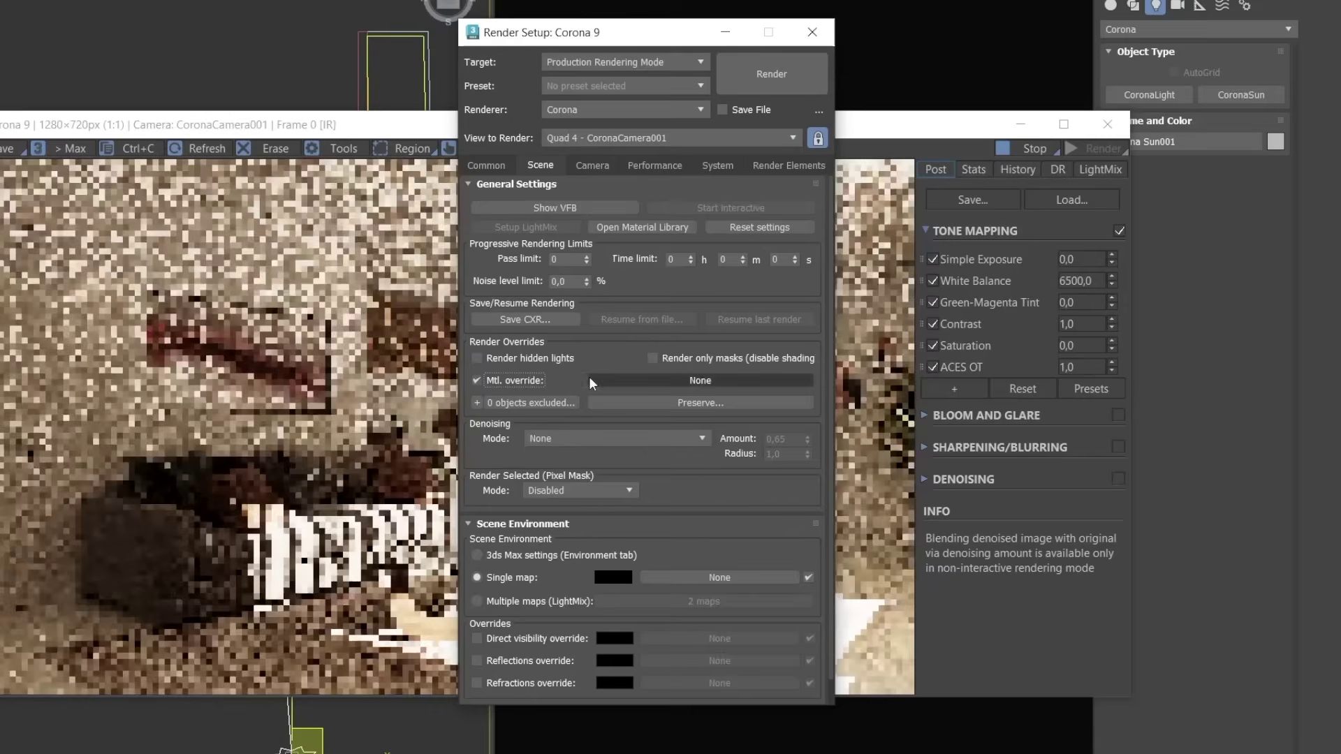
click(660, 381)
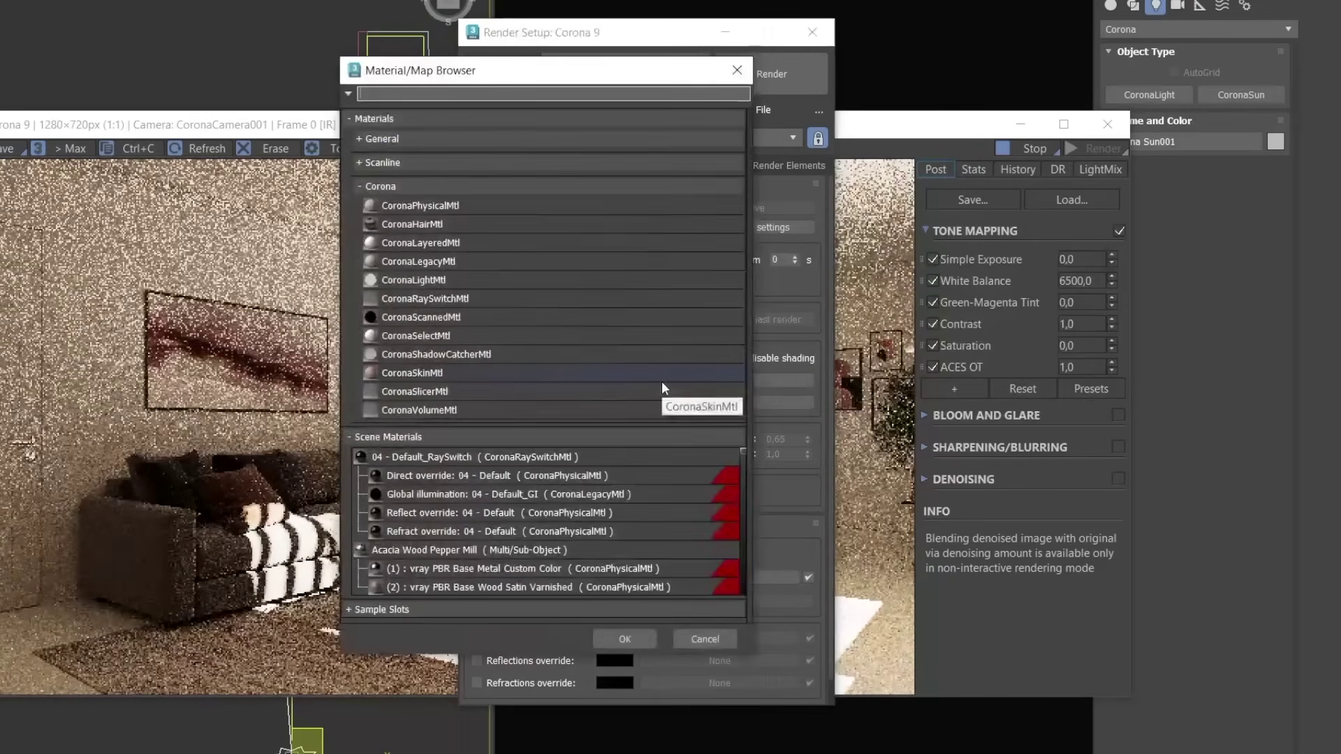
double_click(431, 206)
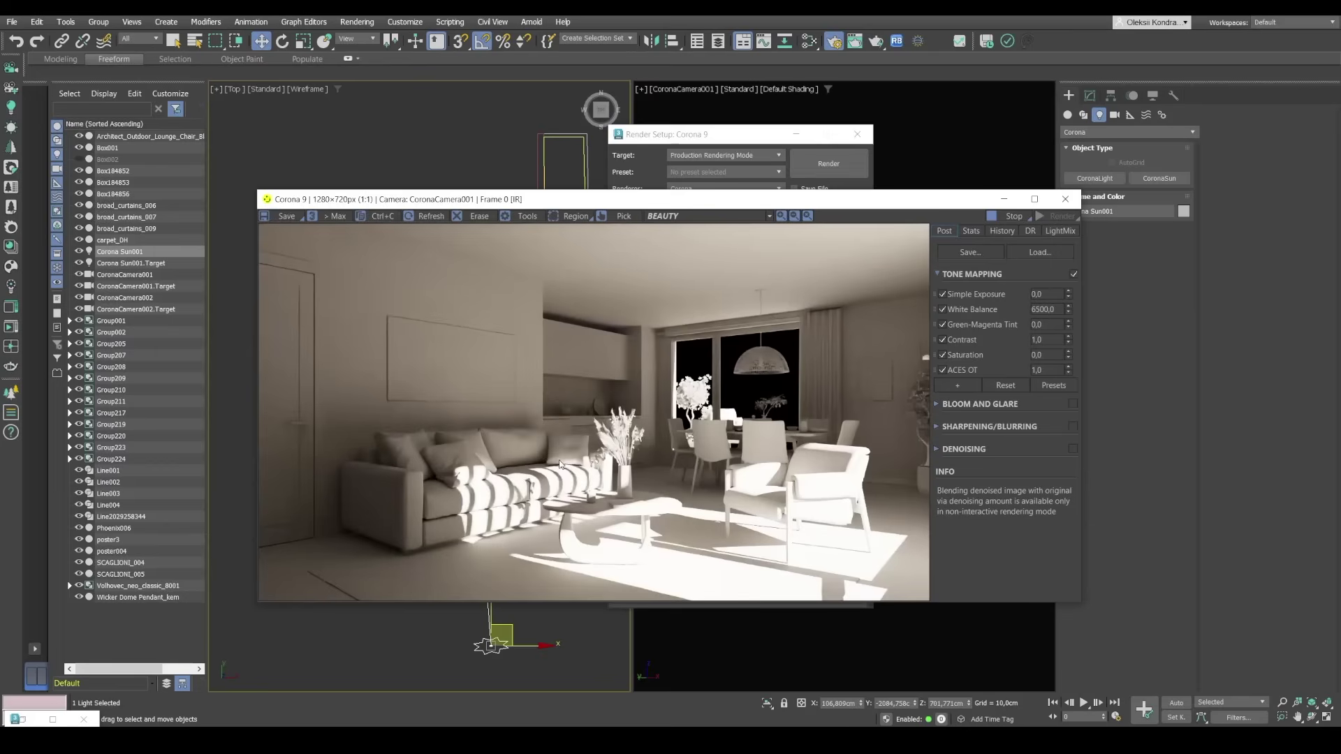
Disable Fast preview denoise during render in the Performance settings
click(708, 146)
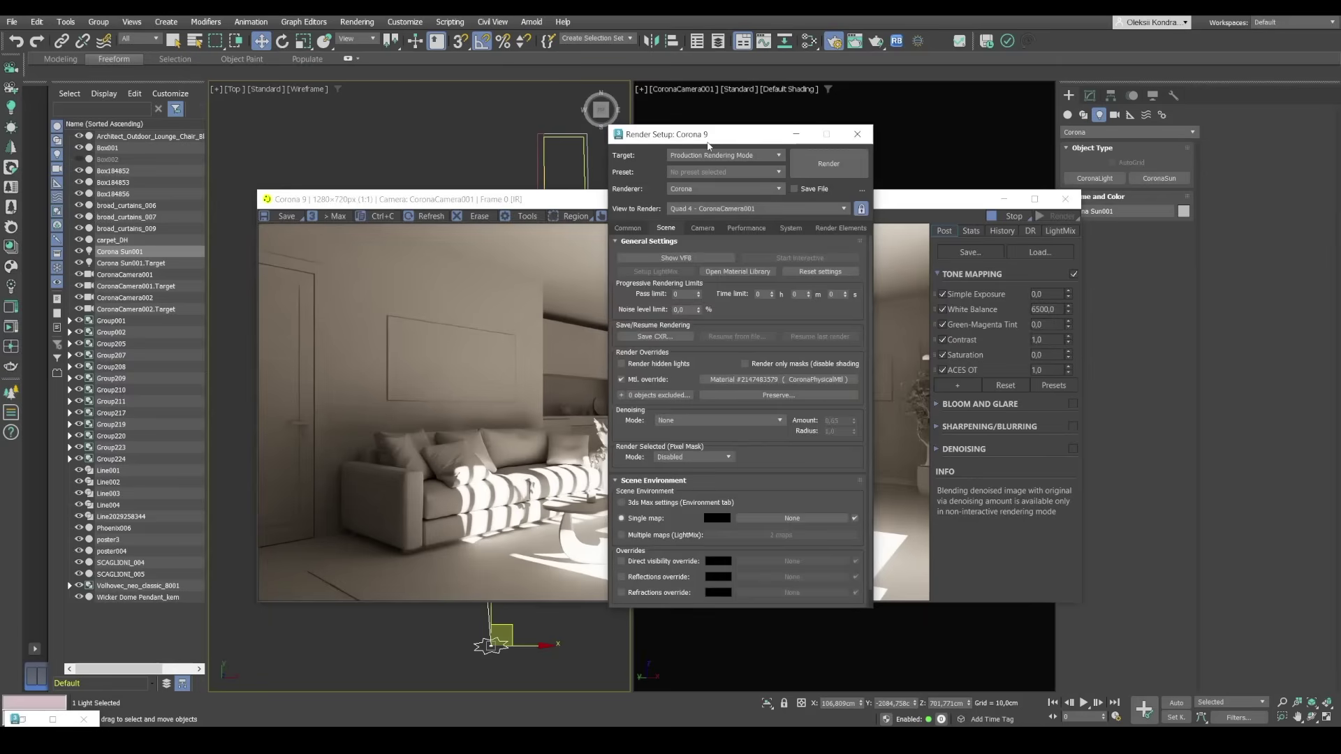
click(748, 226)
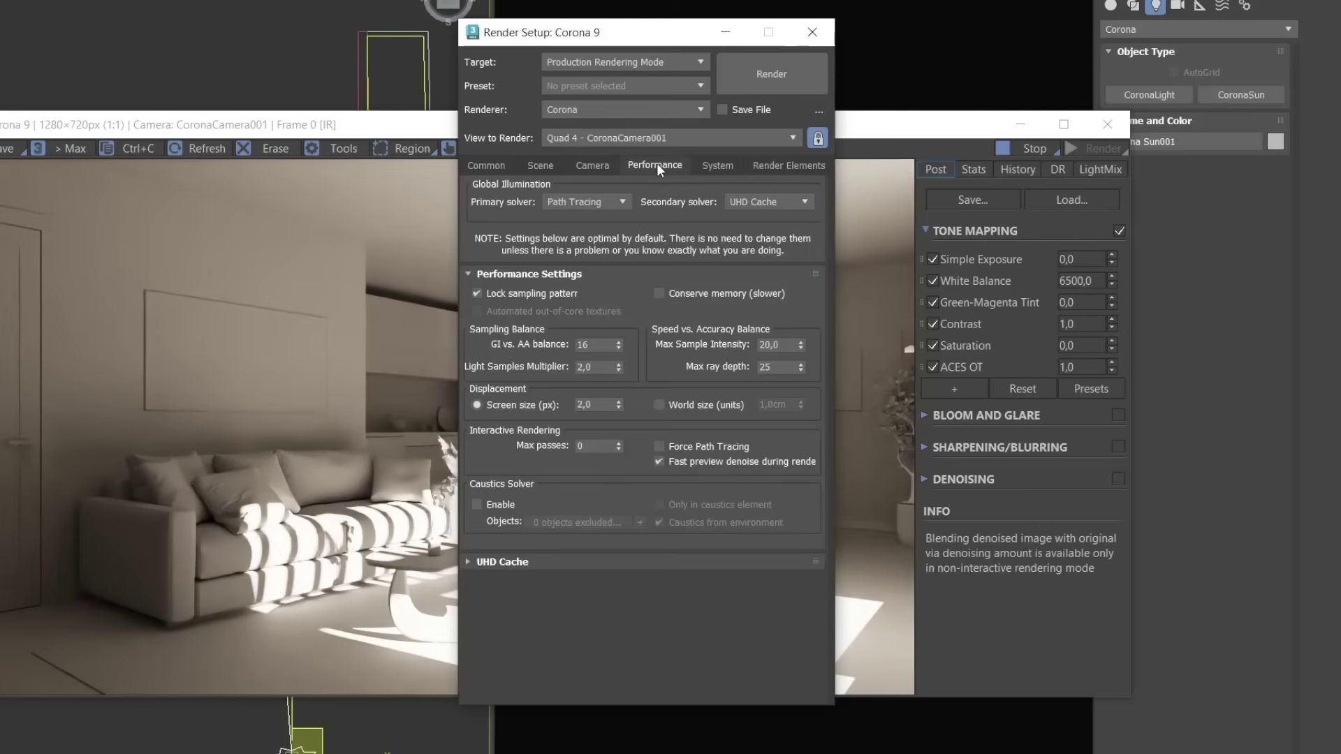
click(658, 461)
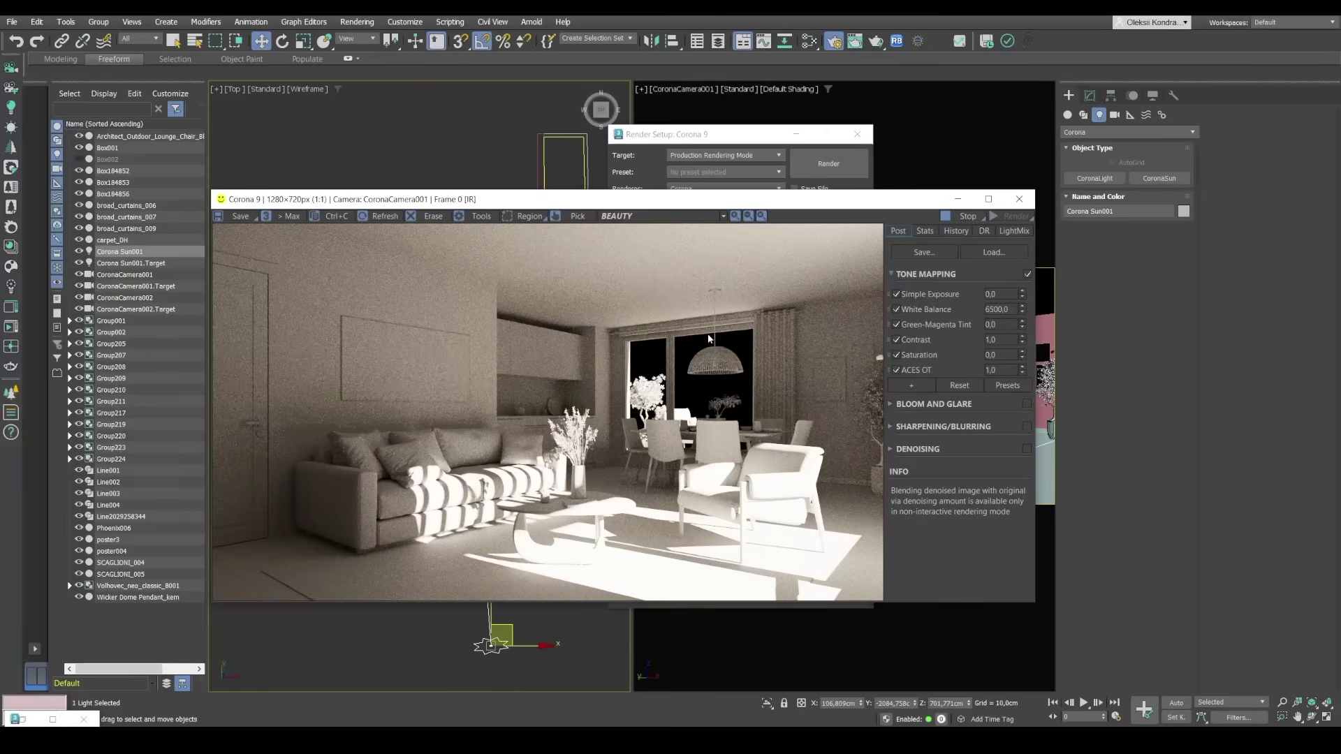
Enable Preserve glass materials and Preserve opacity in the material override settings
click(681, 137)
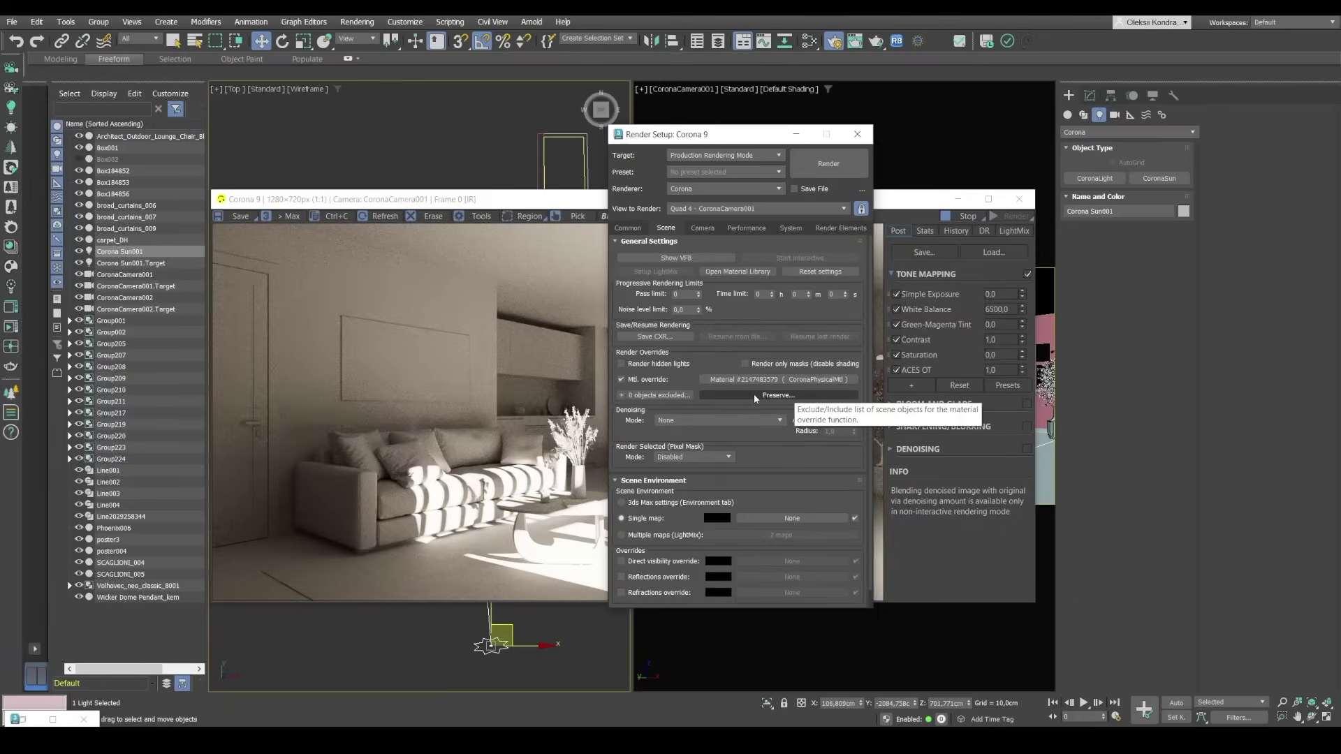
click(754, 394)
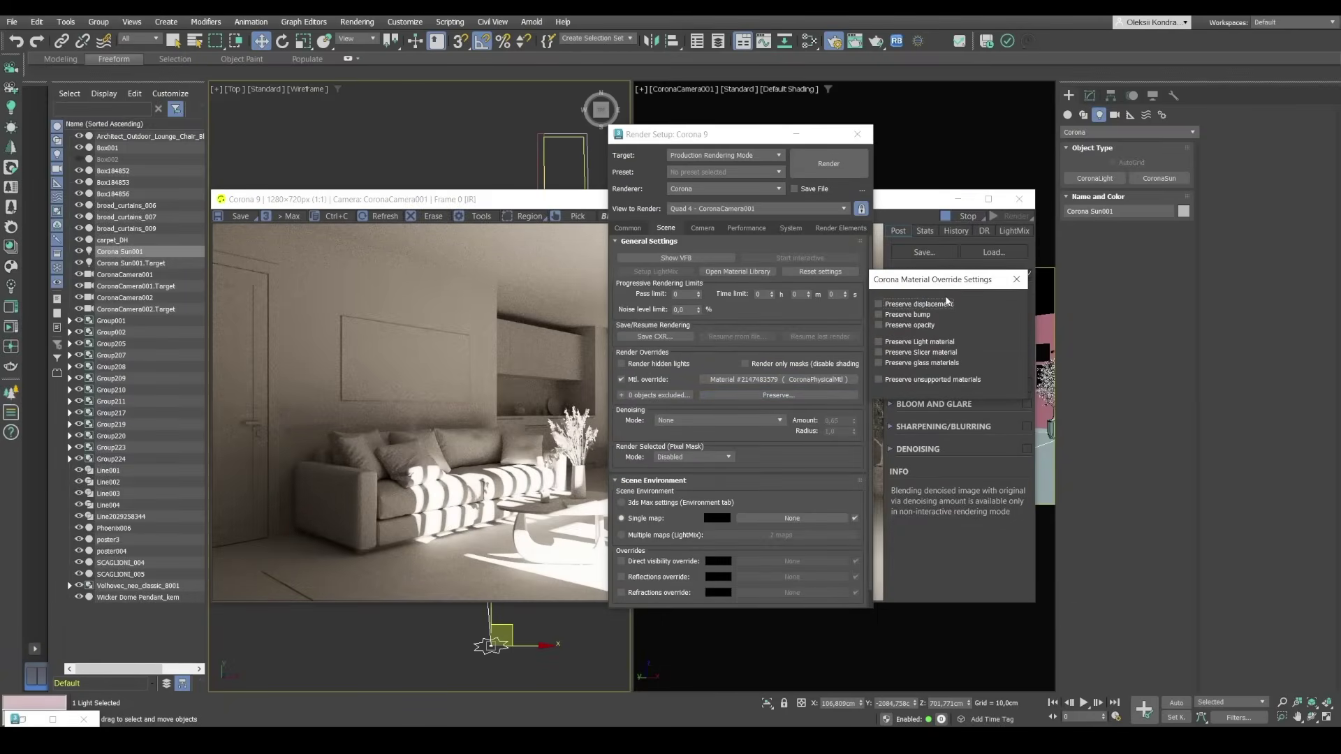
click(903, 364)
click(897, 326)
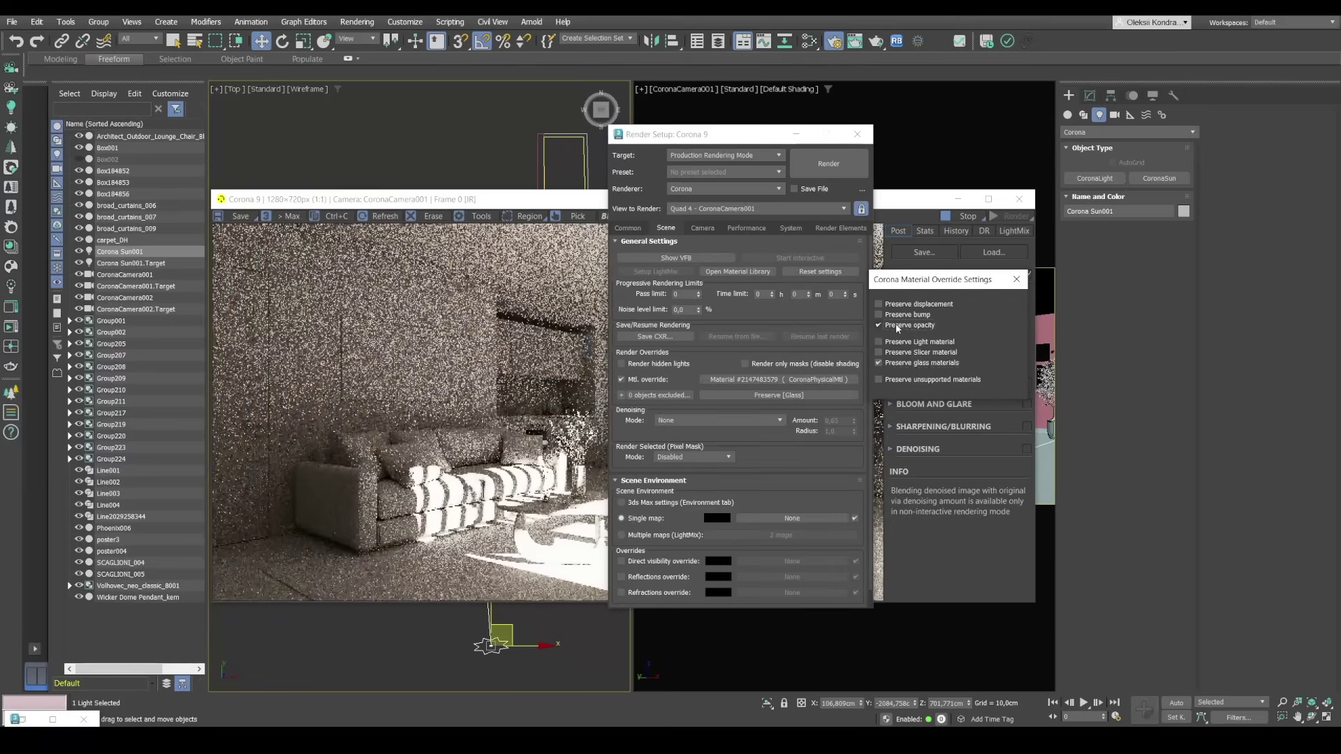
Recheck the material override Preserve options against the refining clay render
click(397, 583)
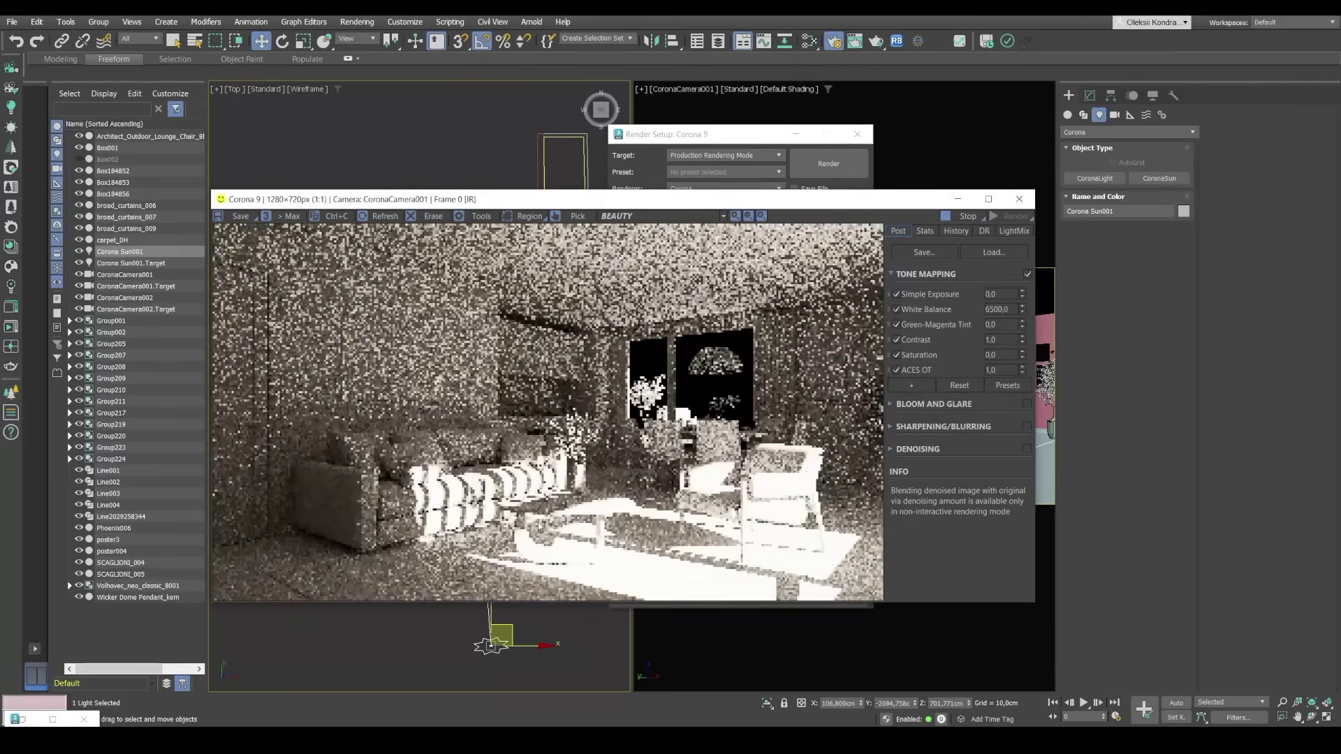
scroll(526, 500, up, 1)
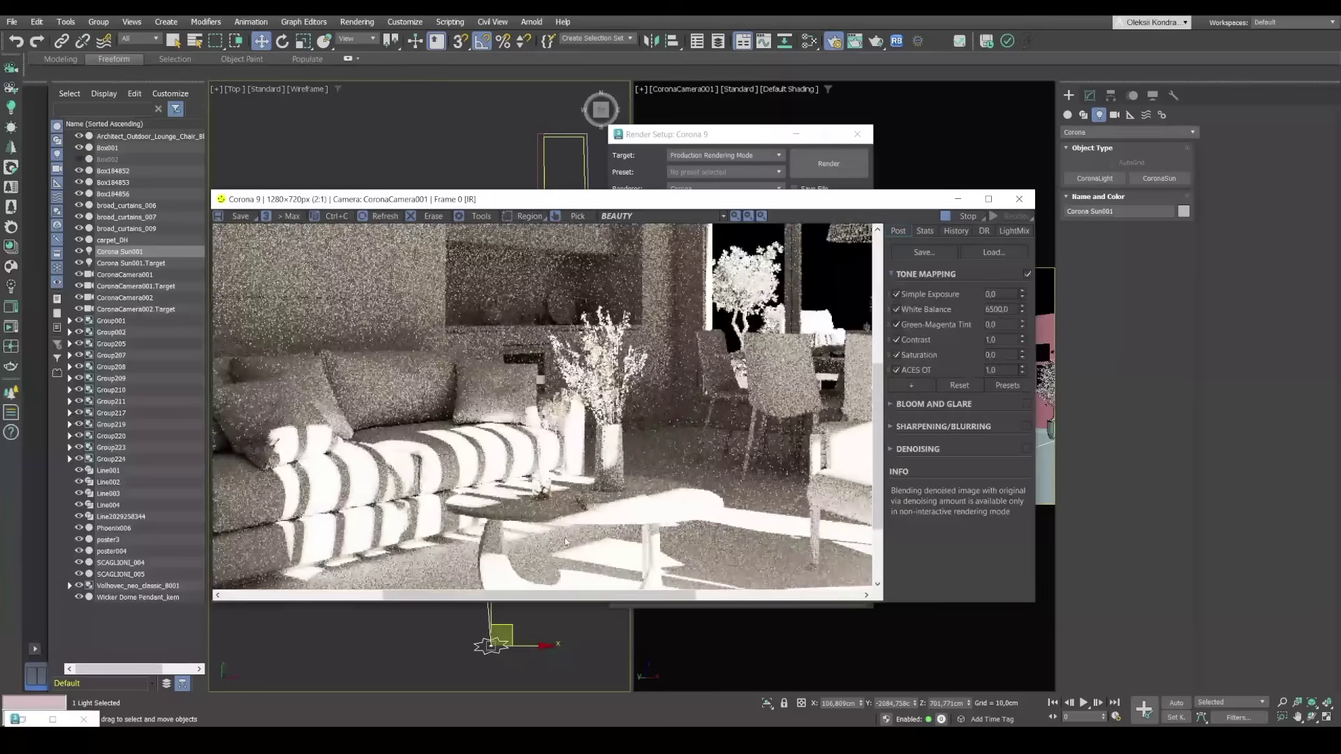
scroll(477, 516, down, 1)
scroll(523, 513, up, 1)
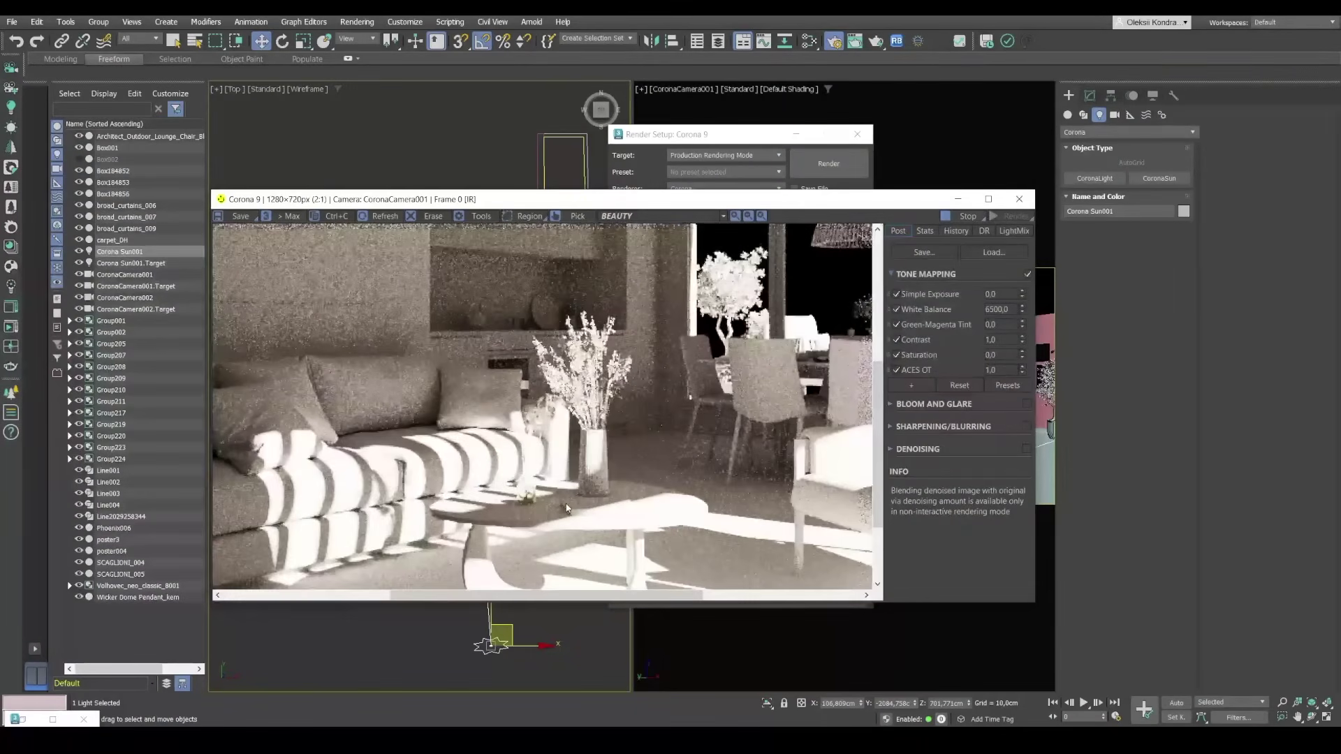
scroll(566, 508, down, 1)
click(676, 144)
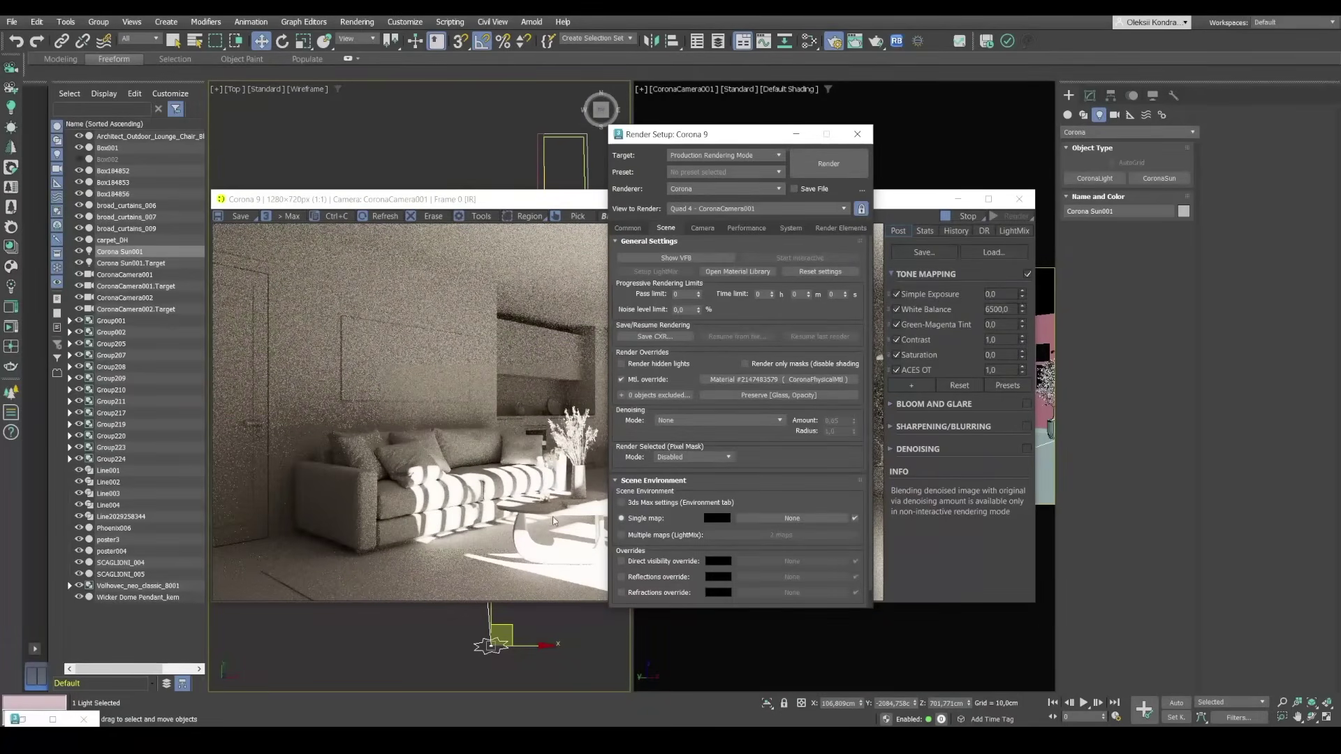
click(739, 397)
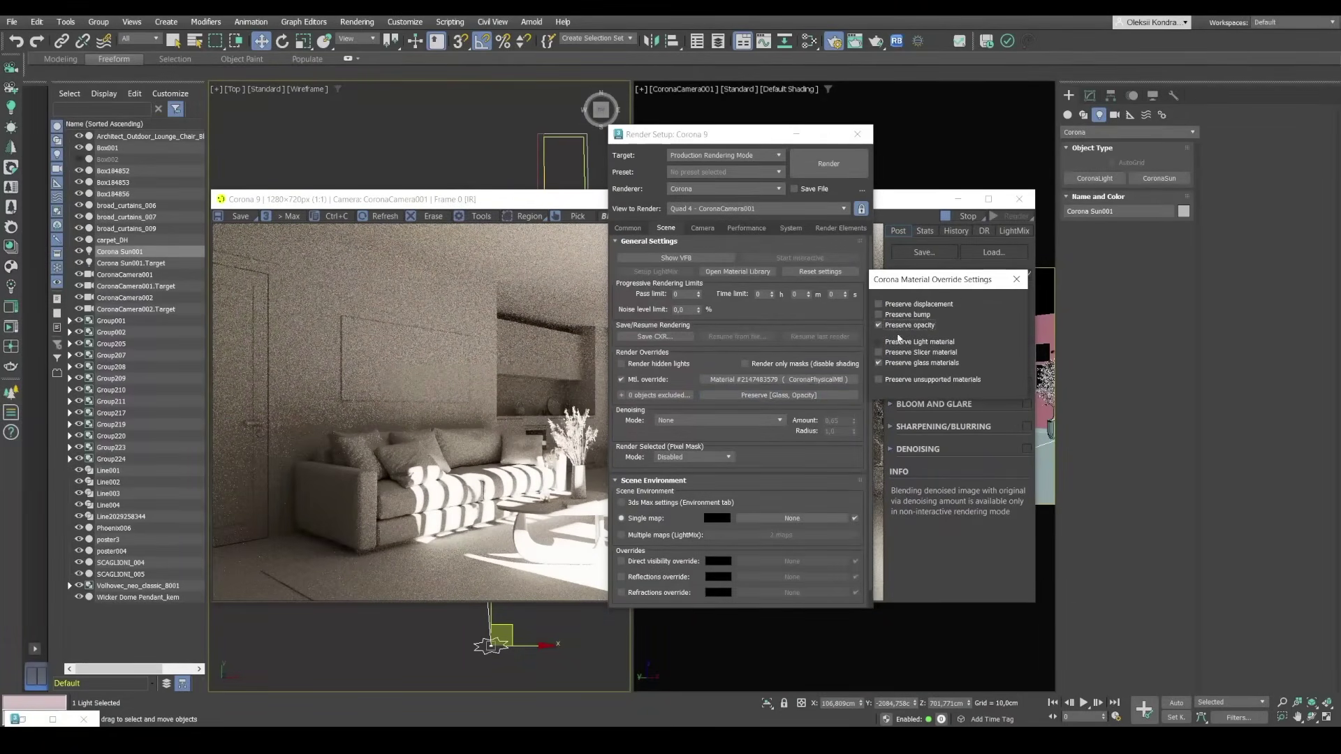
click(491, 439)
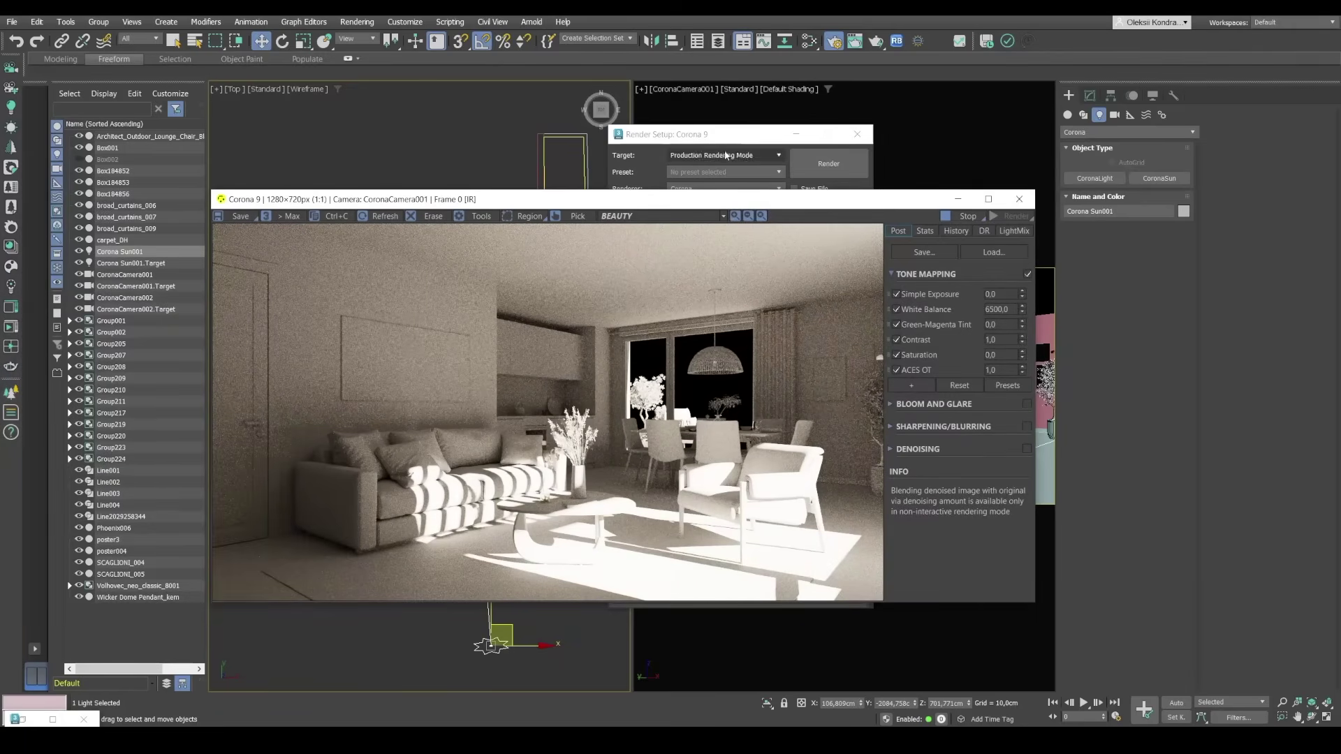
click(708, 140)
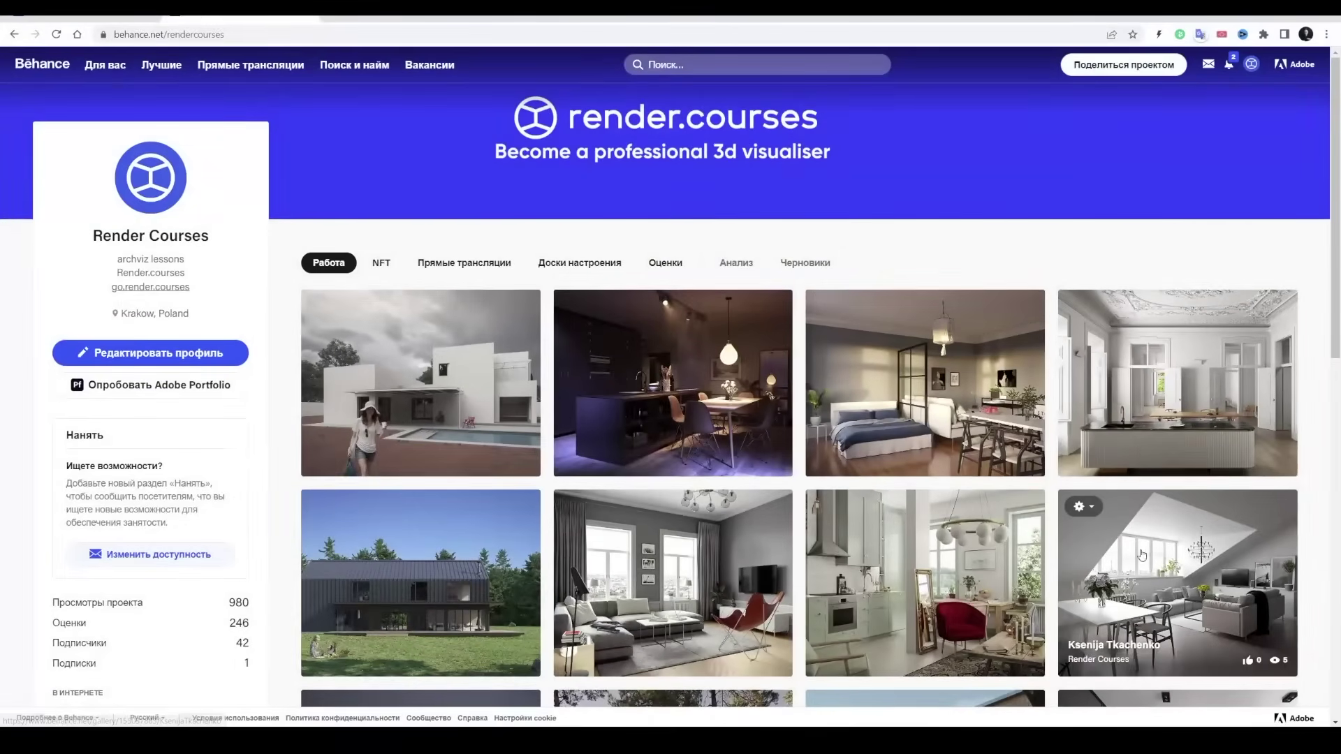
click(1141, 553)
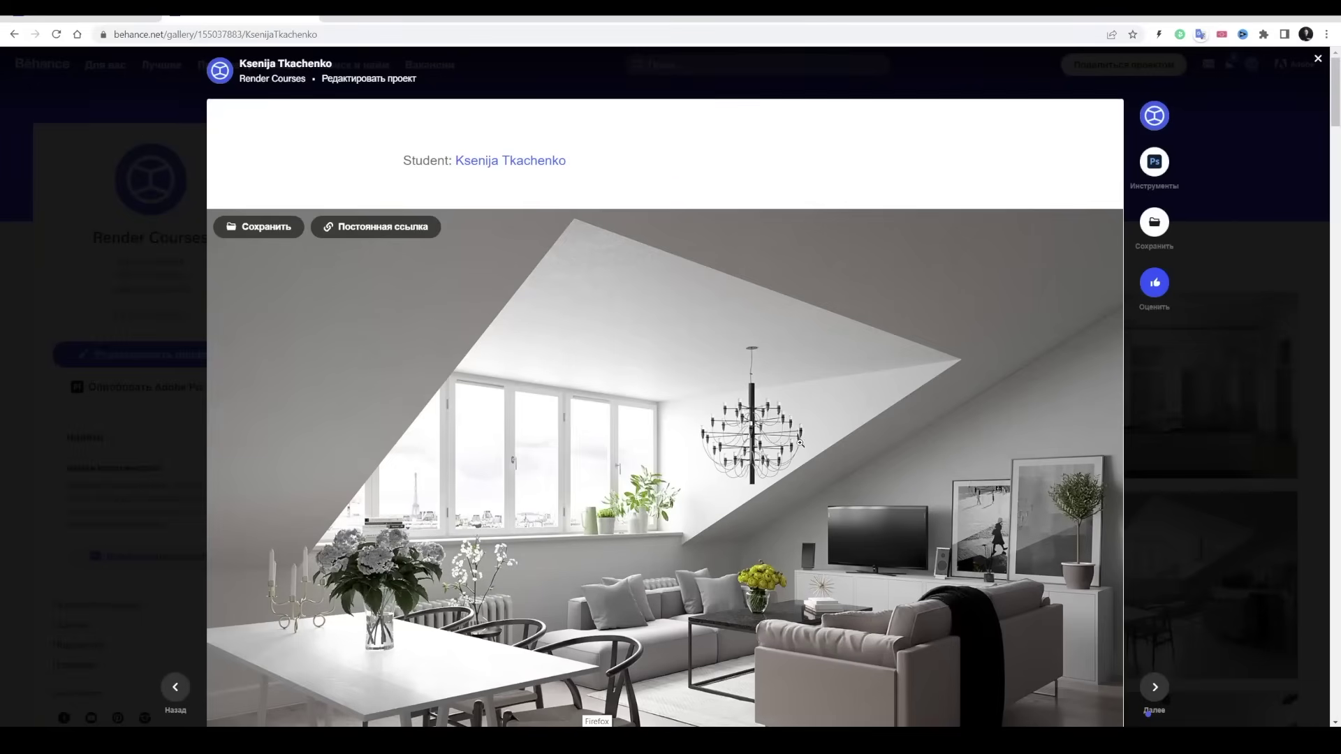
scroll(824, 339, down, 1)
scroll(983, 566, down, 1)
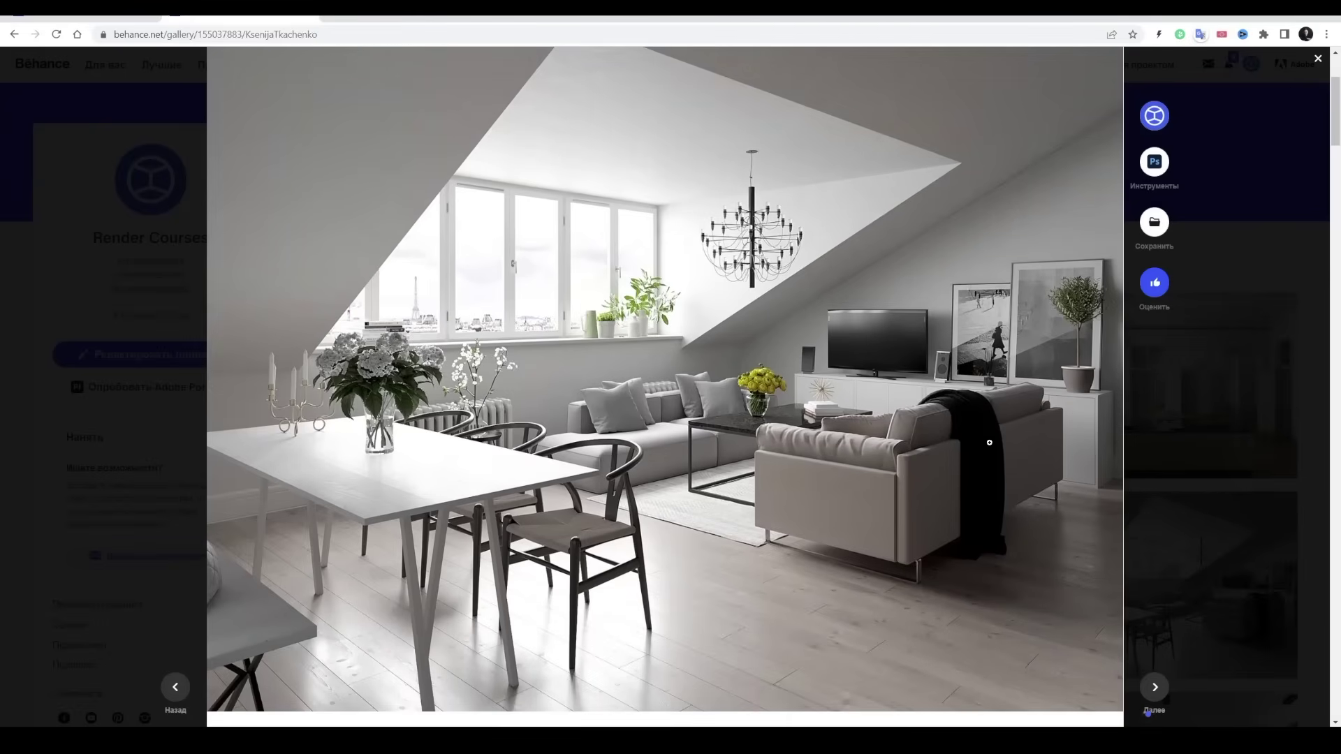
key(alt+Tab)
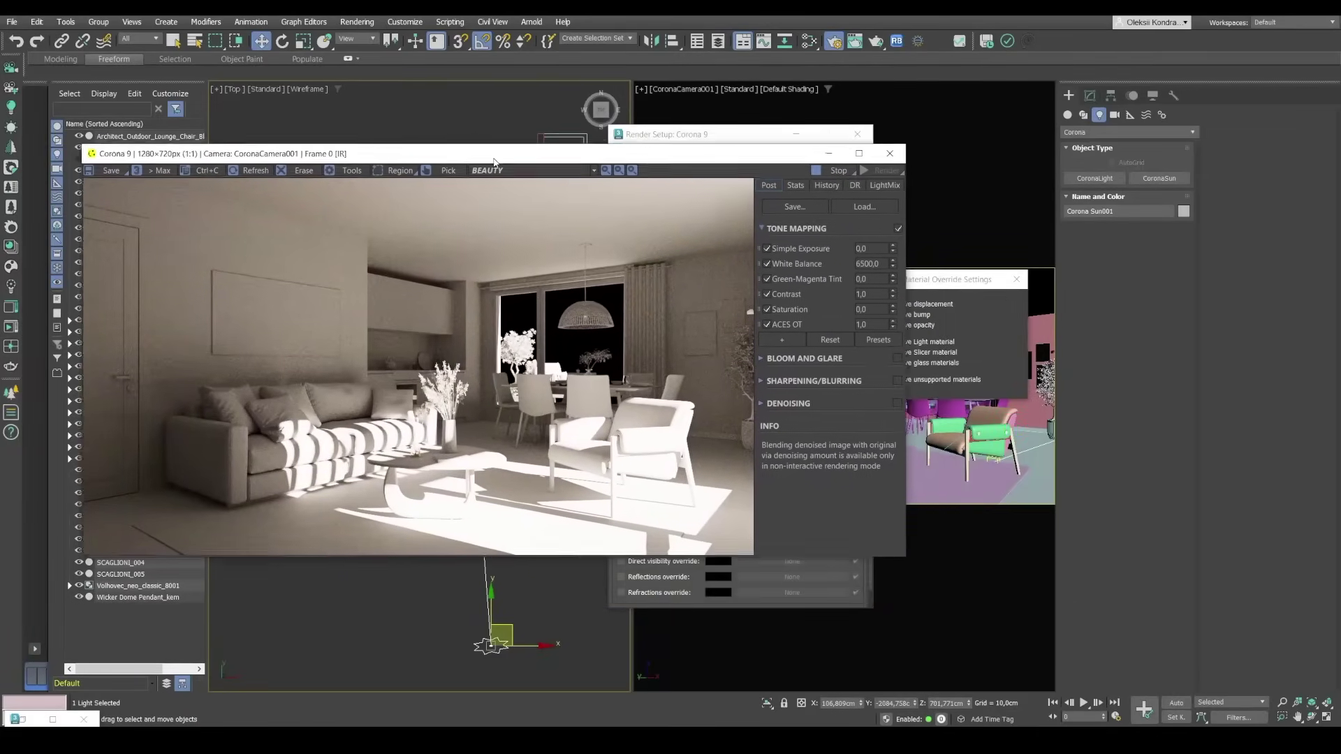
Set the Corona Sun colour to Direct input for neutral white light
drag(625, 205, 484, 162)
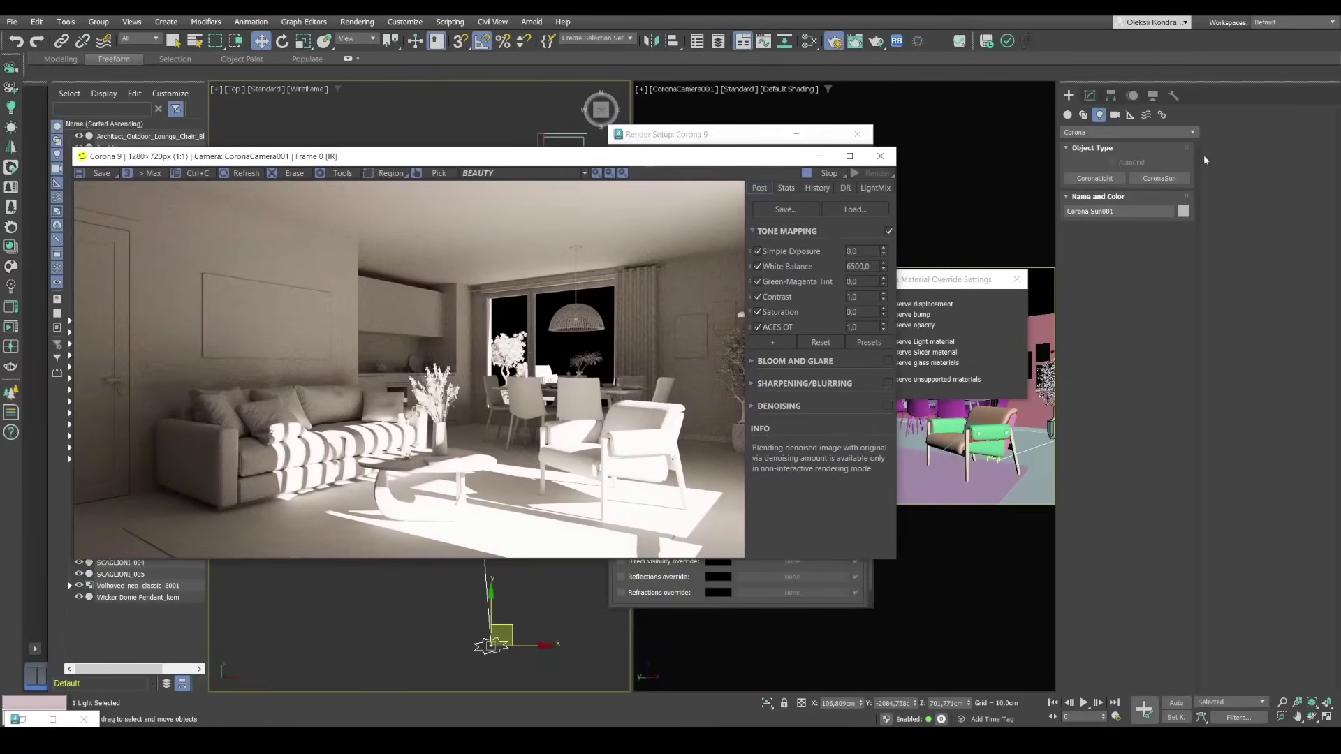
click(1092, 95)
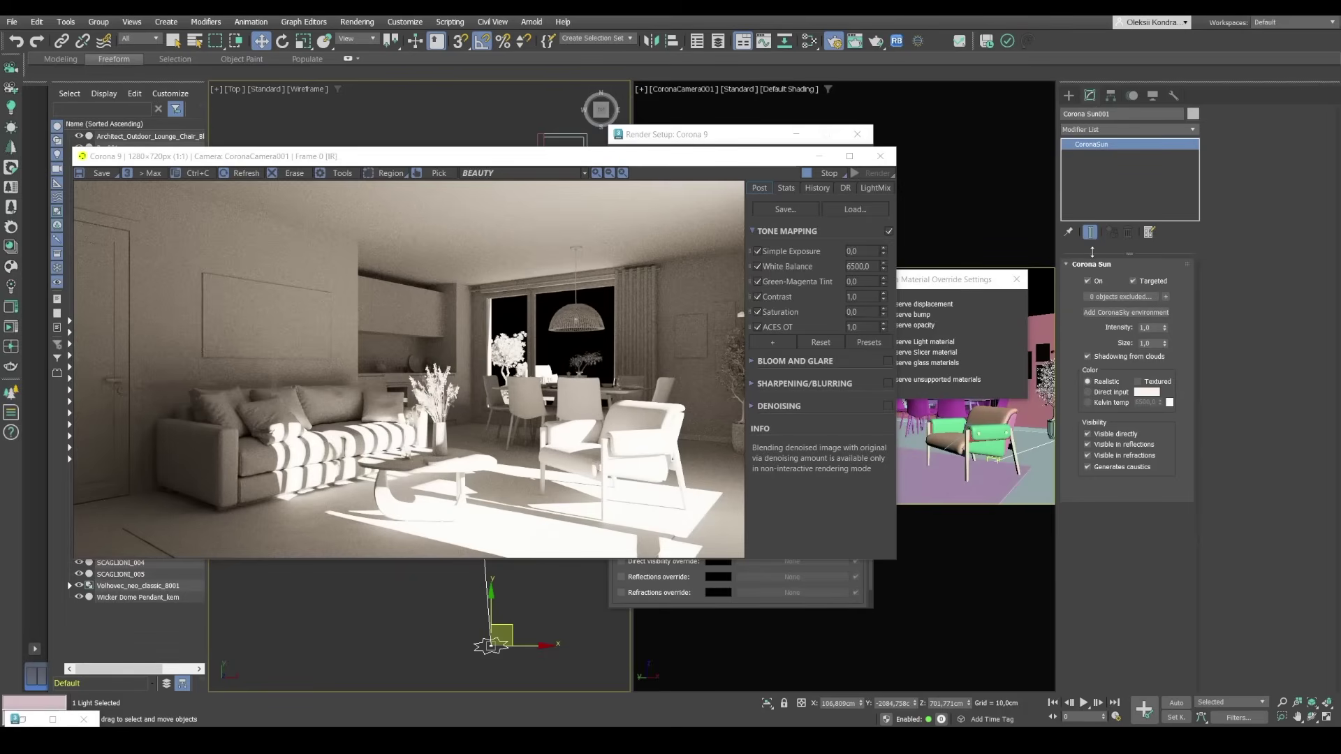
click(1088, 392)
drag(408, 159, 789, 77)
key(l)
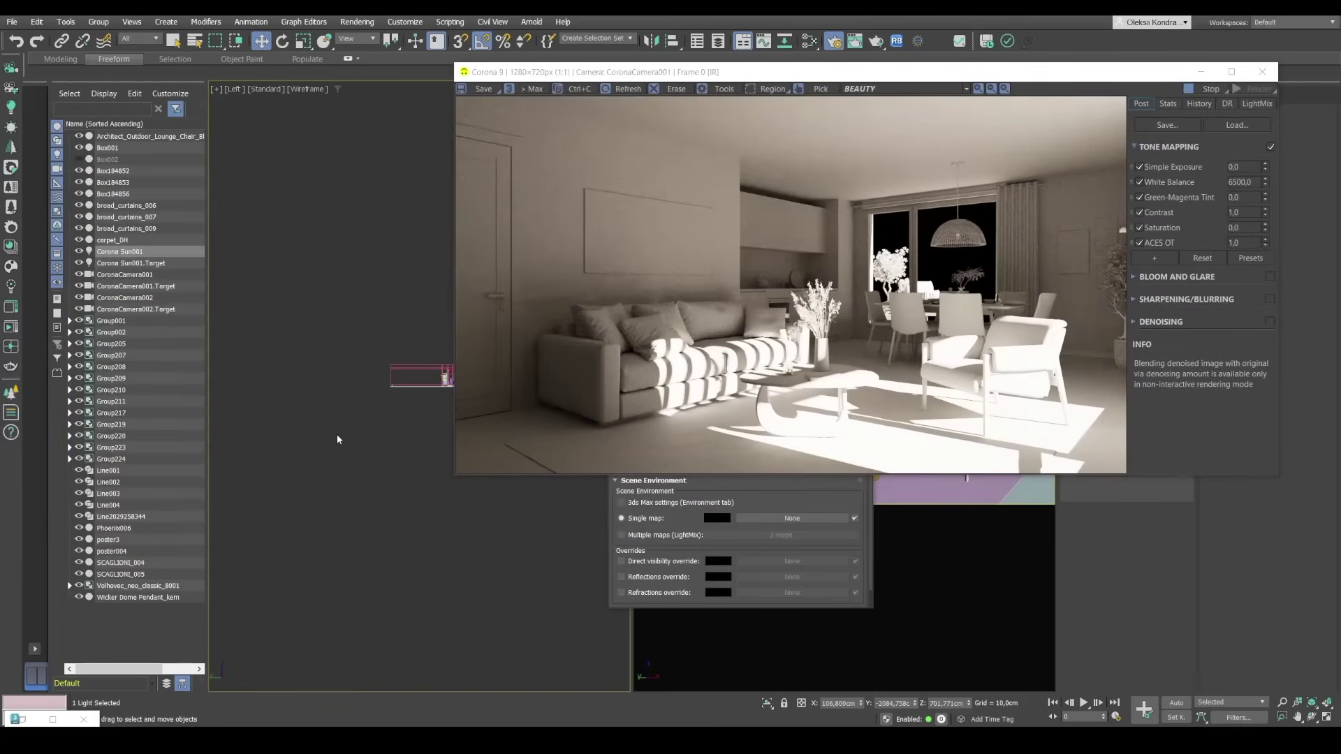
Confirm the Direct input sun colour and select the Intensity value for editing
drag(625, 74, 839, 73)
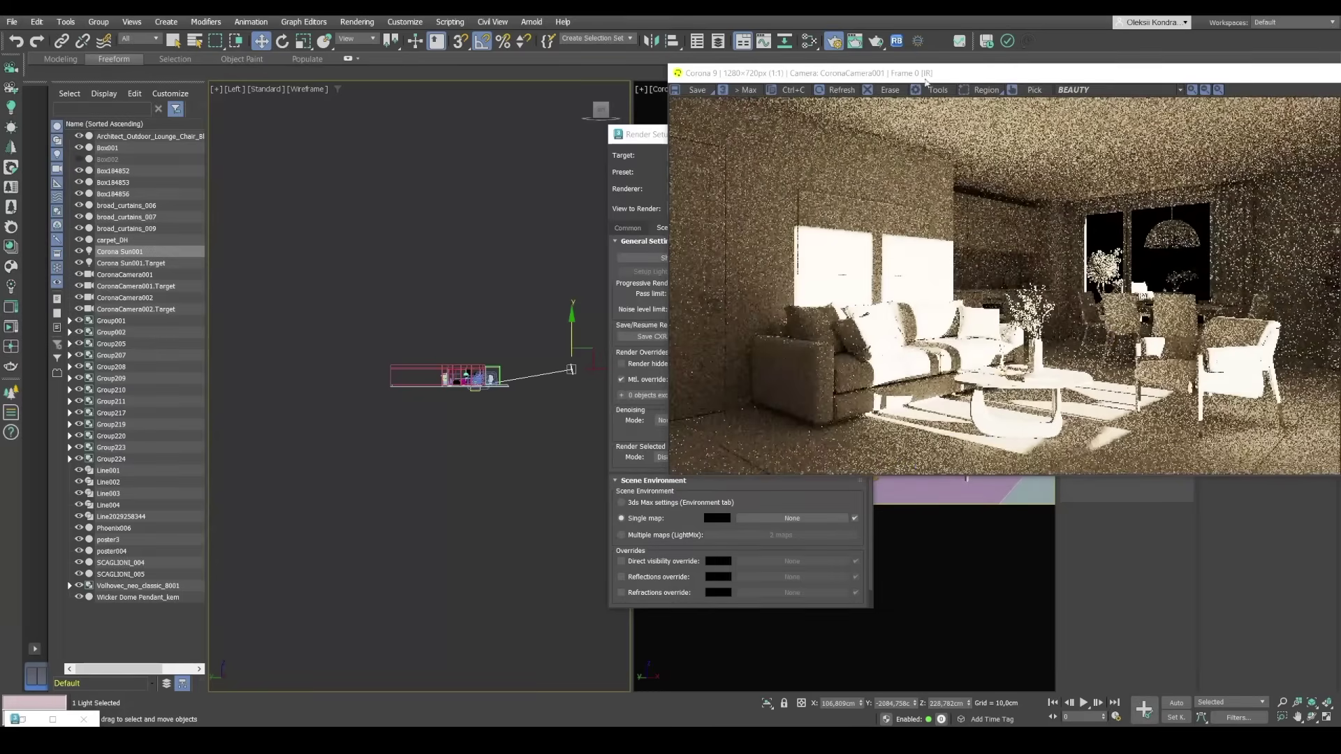
drag(918, 76, 639, 79)
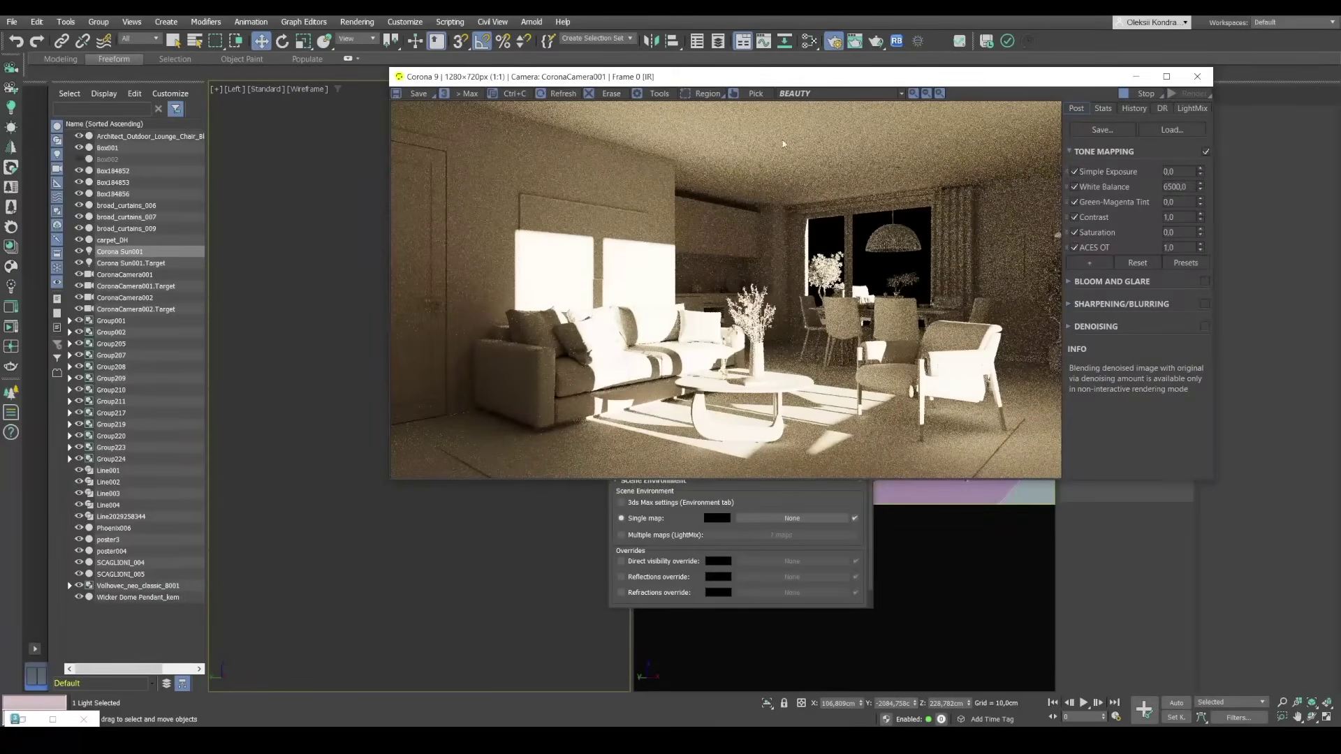
drag(774, 83, 583, 436)
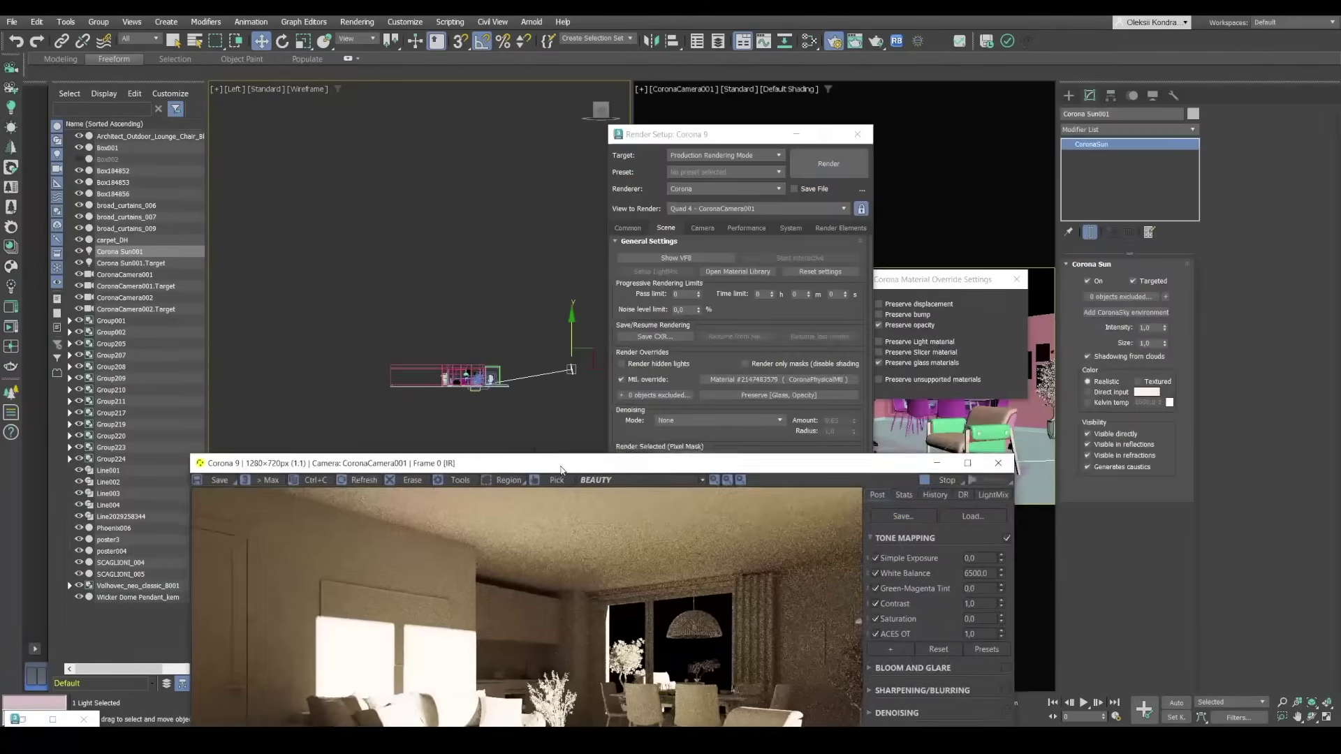
click(1088, 392)
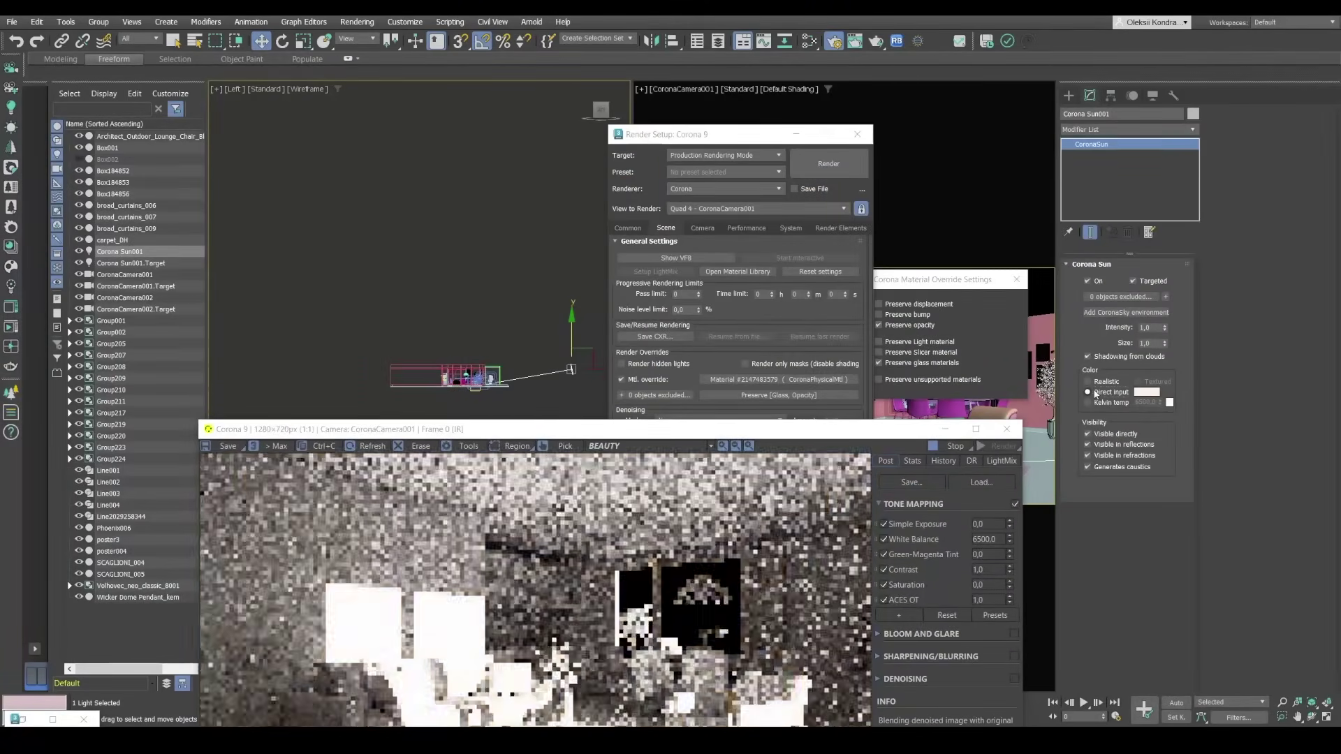
drag(450, 430, 448, 293)
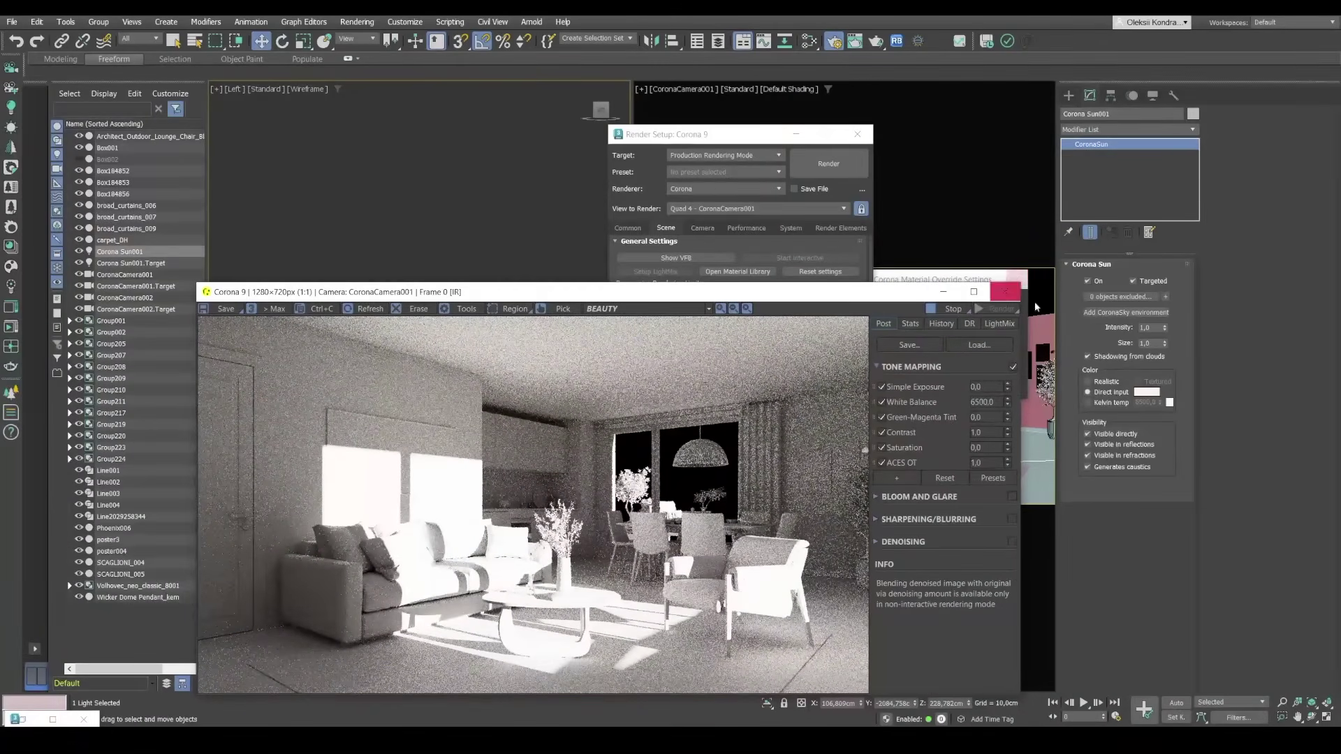
double_click(1146, 327)
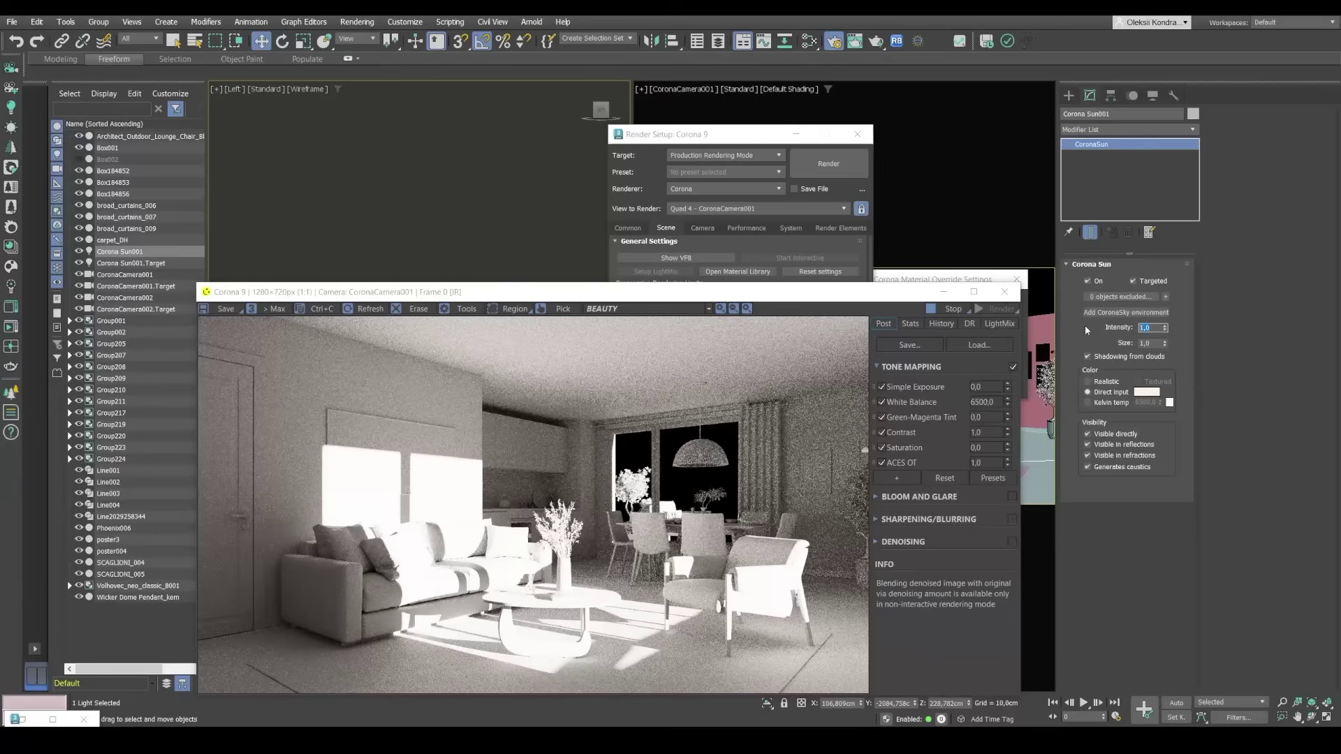
text(0,)
Commit a Corona Sun intensity of 0.05, darkening the interactive clay render
key(Return)
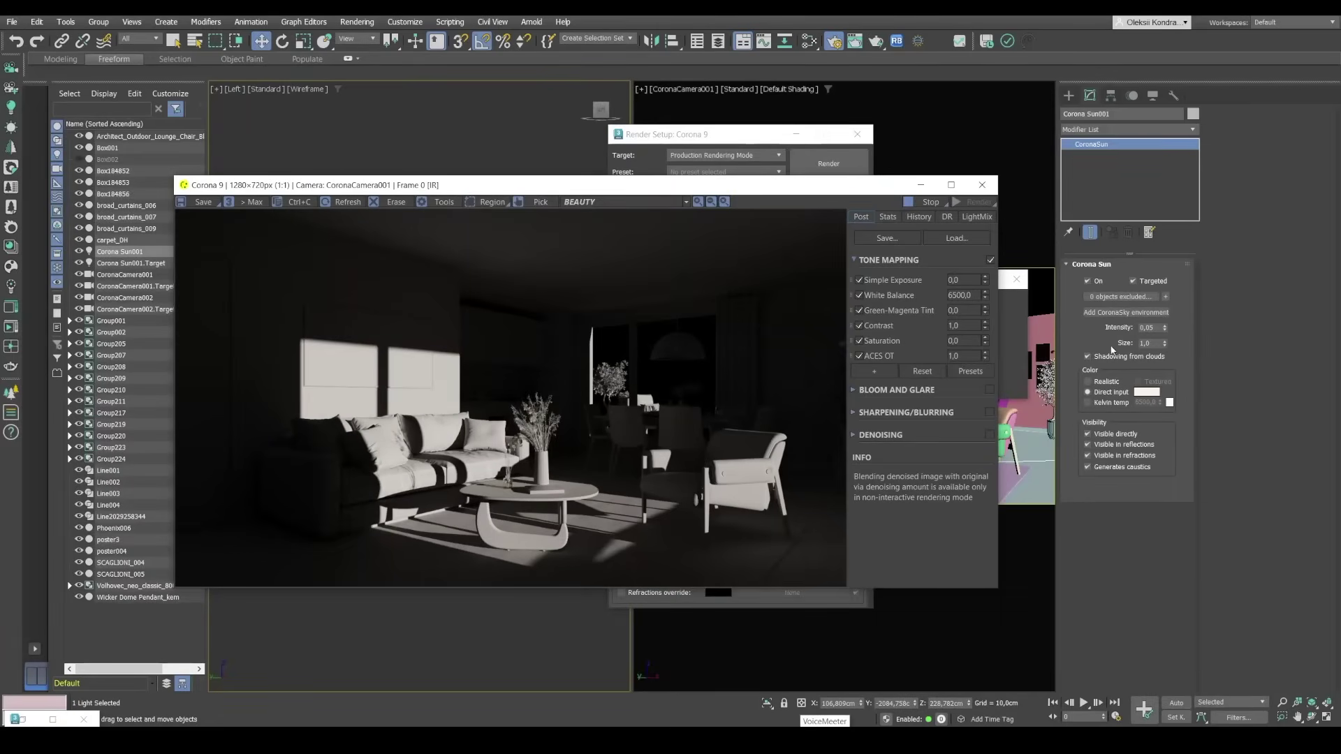
Try Corona Sun sizes of 32 and 64, then settle on 32
double_click(1140, 343)
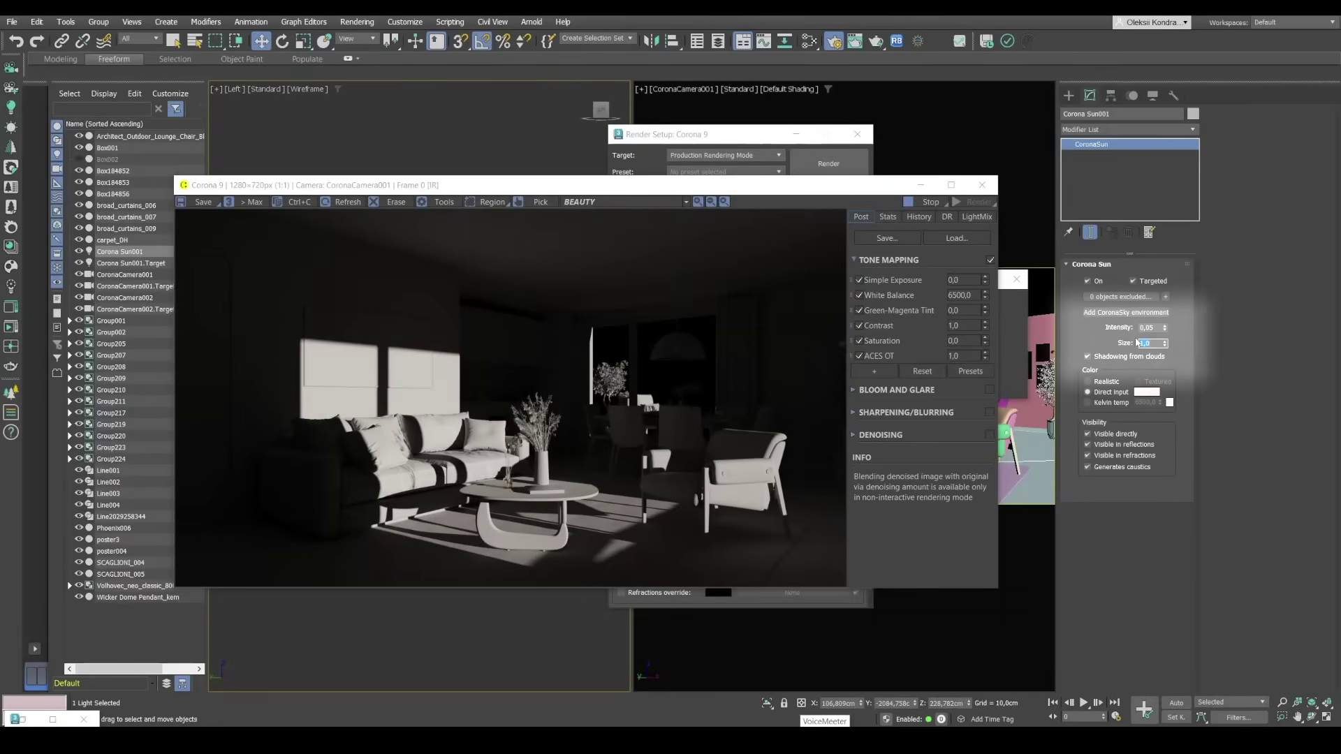
text(32)
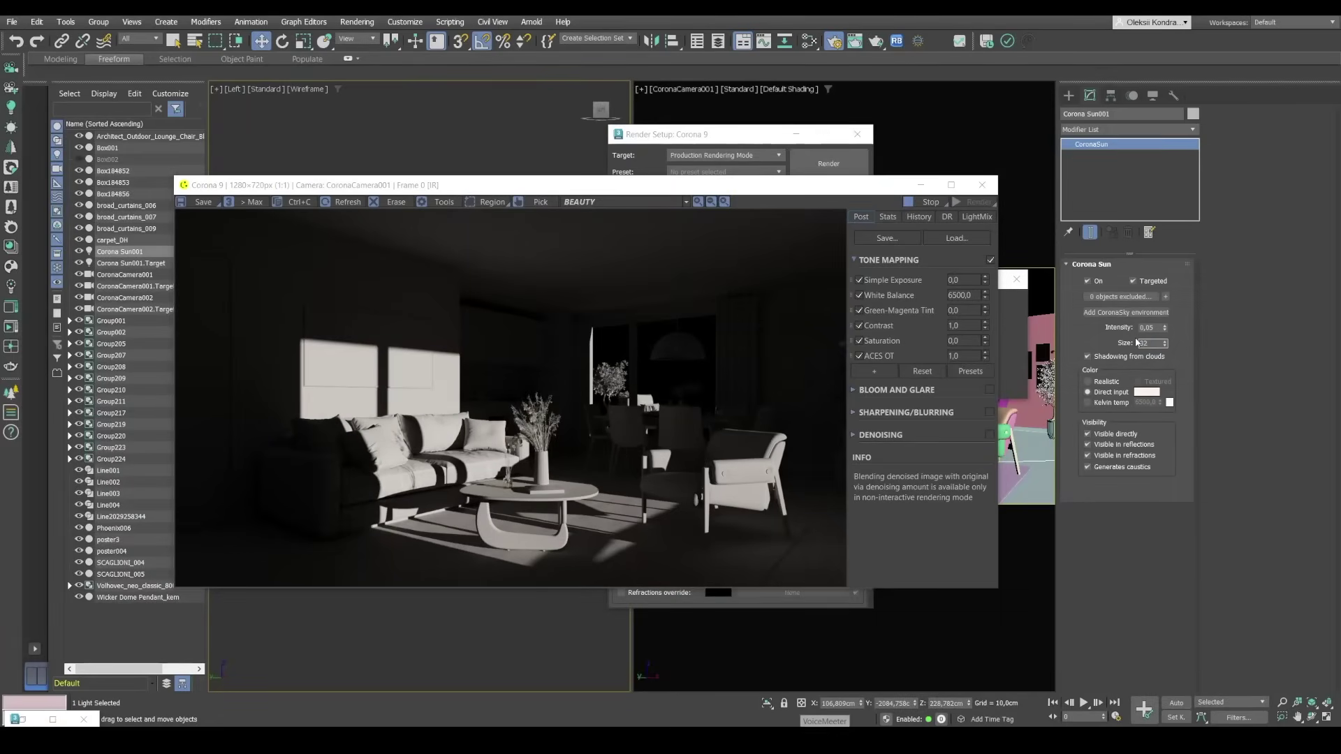
key(Return)
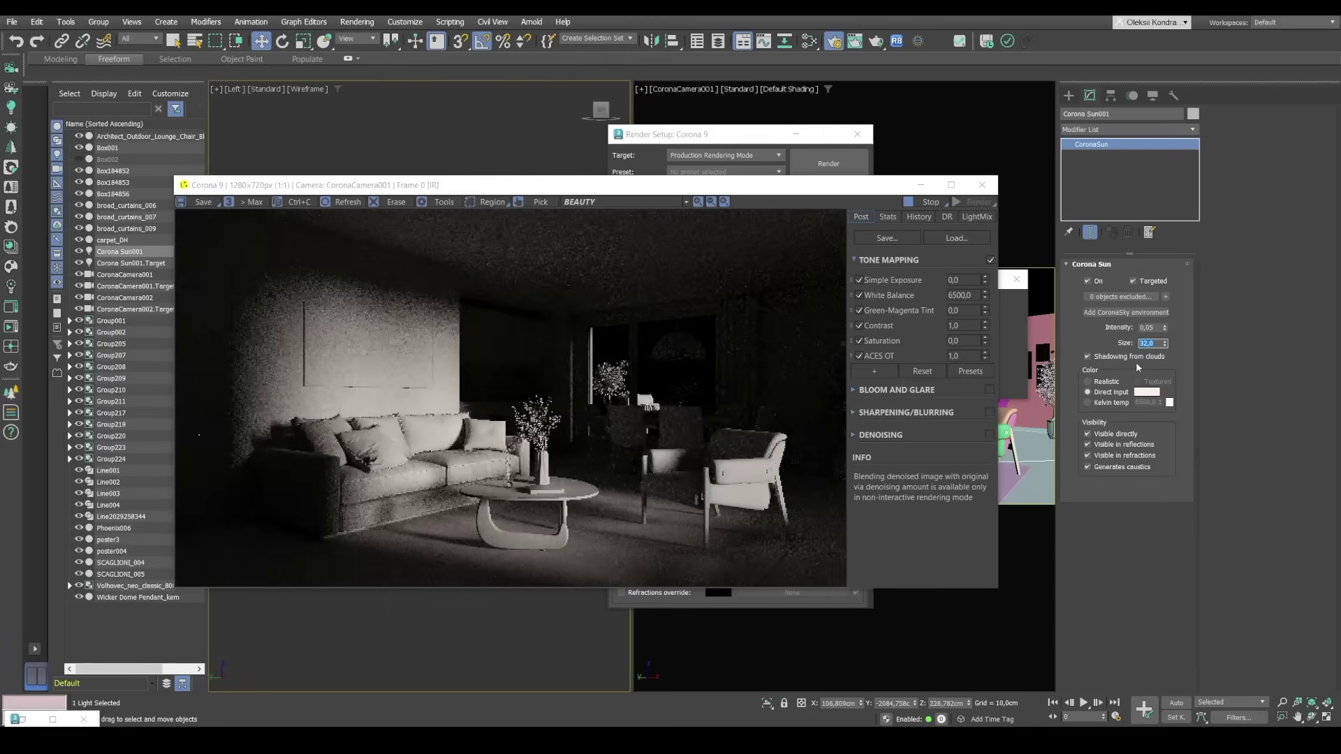
text(64)
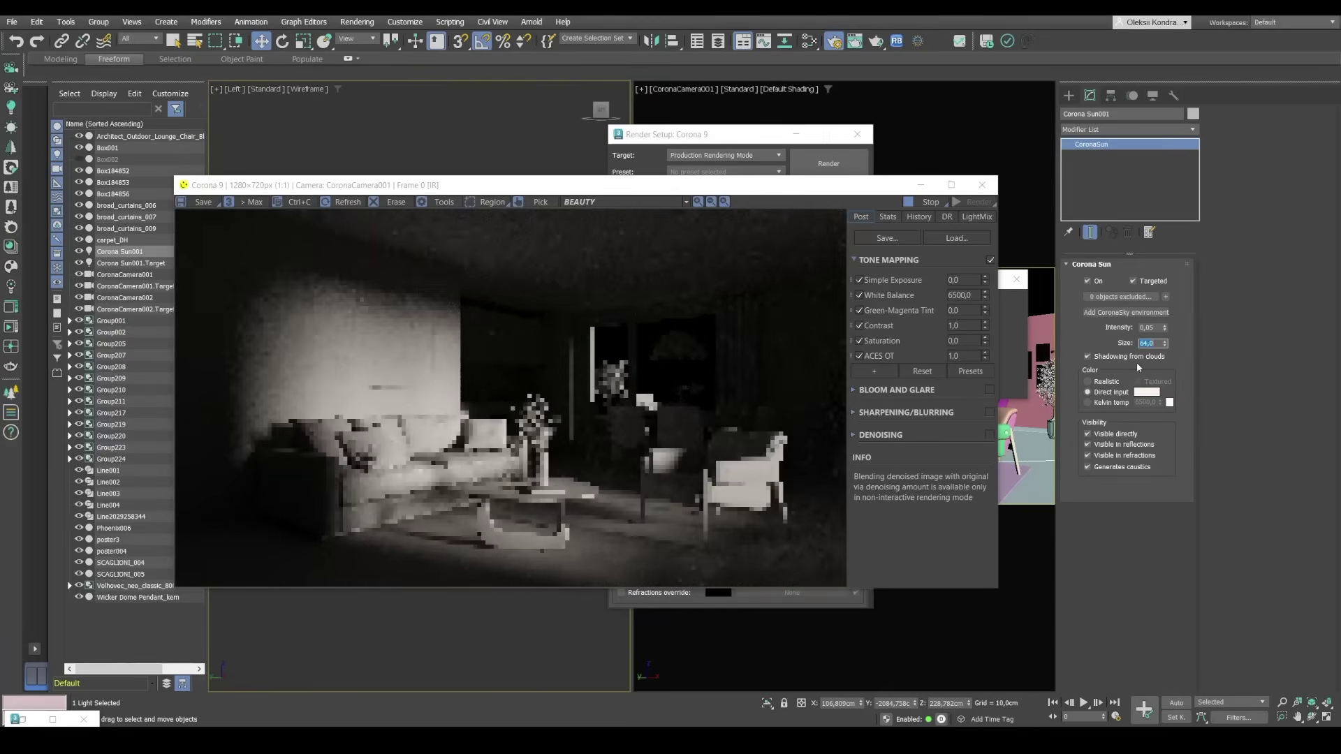
key(Return)
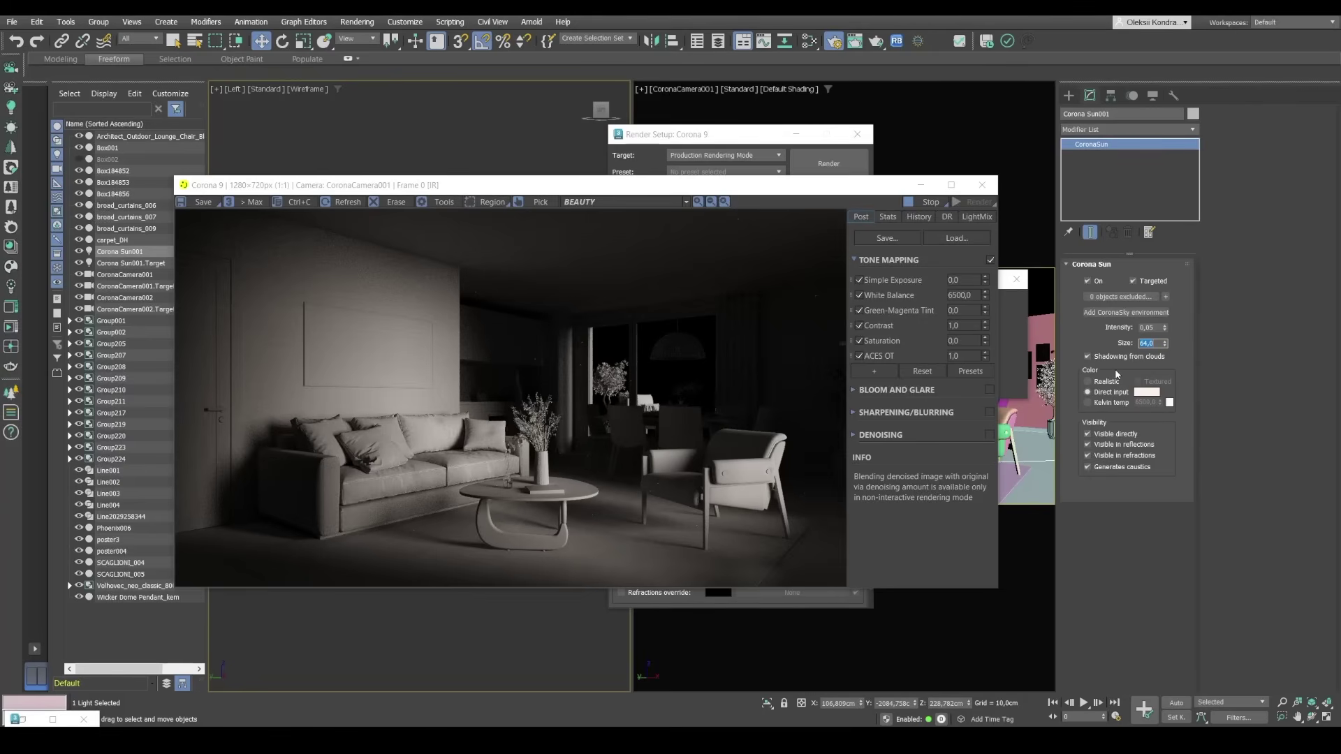
text(32)
key(Return)
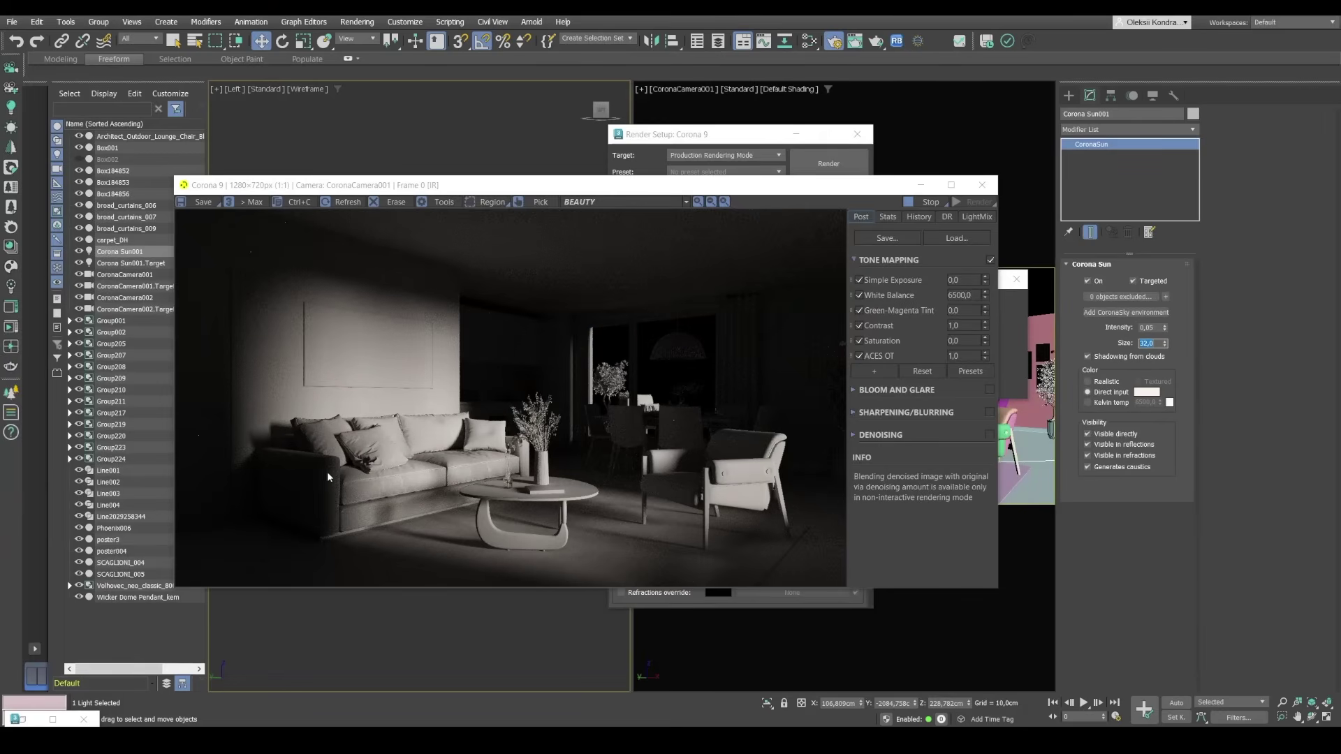
In Top view, move the Corona Sun to a new spot across the floor plan
drag(454, 187, 866, 100)
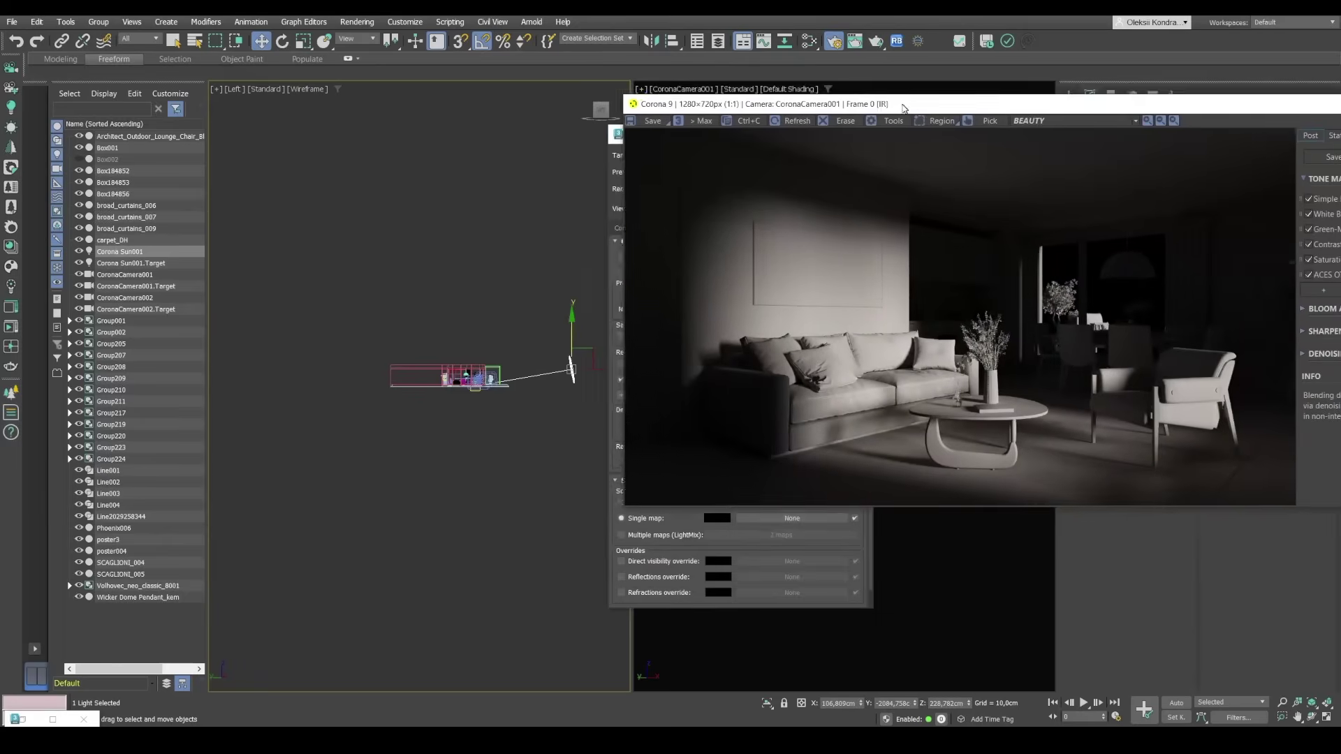
click(484, 310)
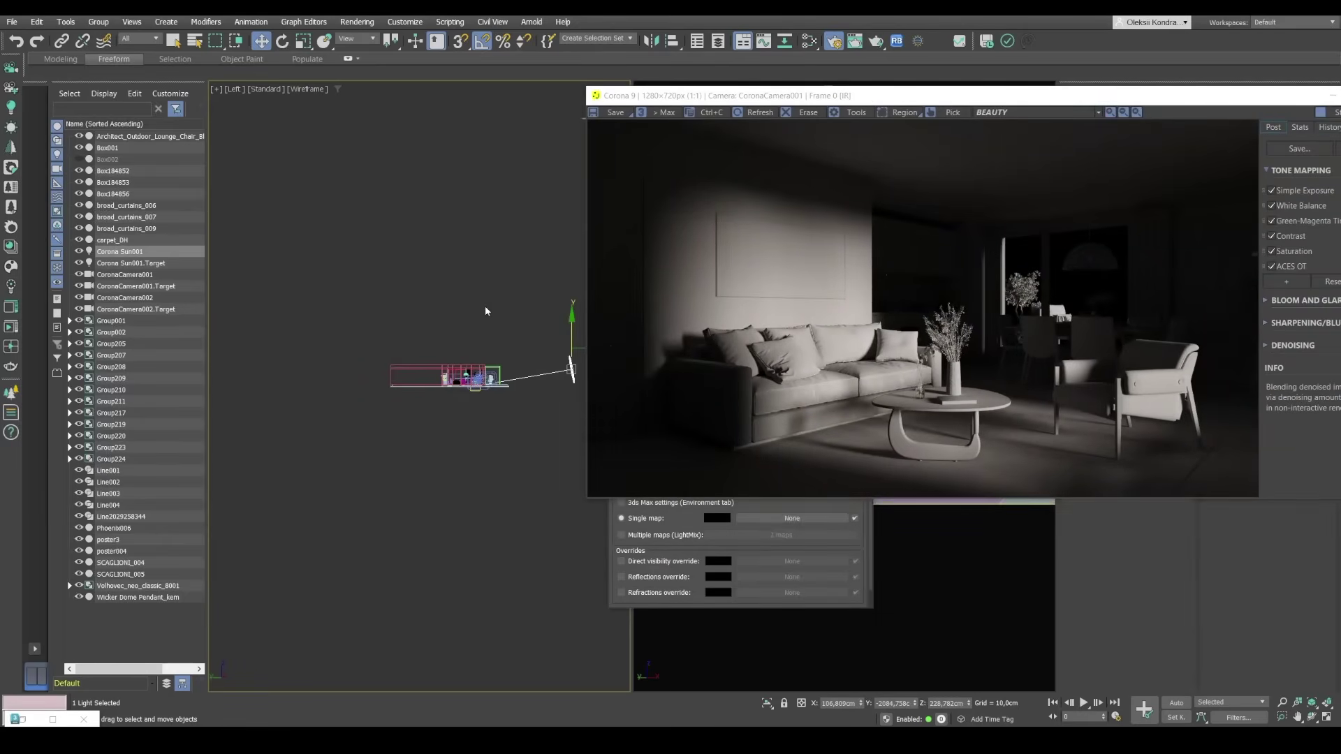
middle_drag(485, 310, 424, 314)
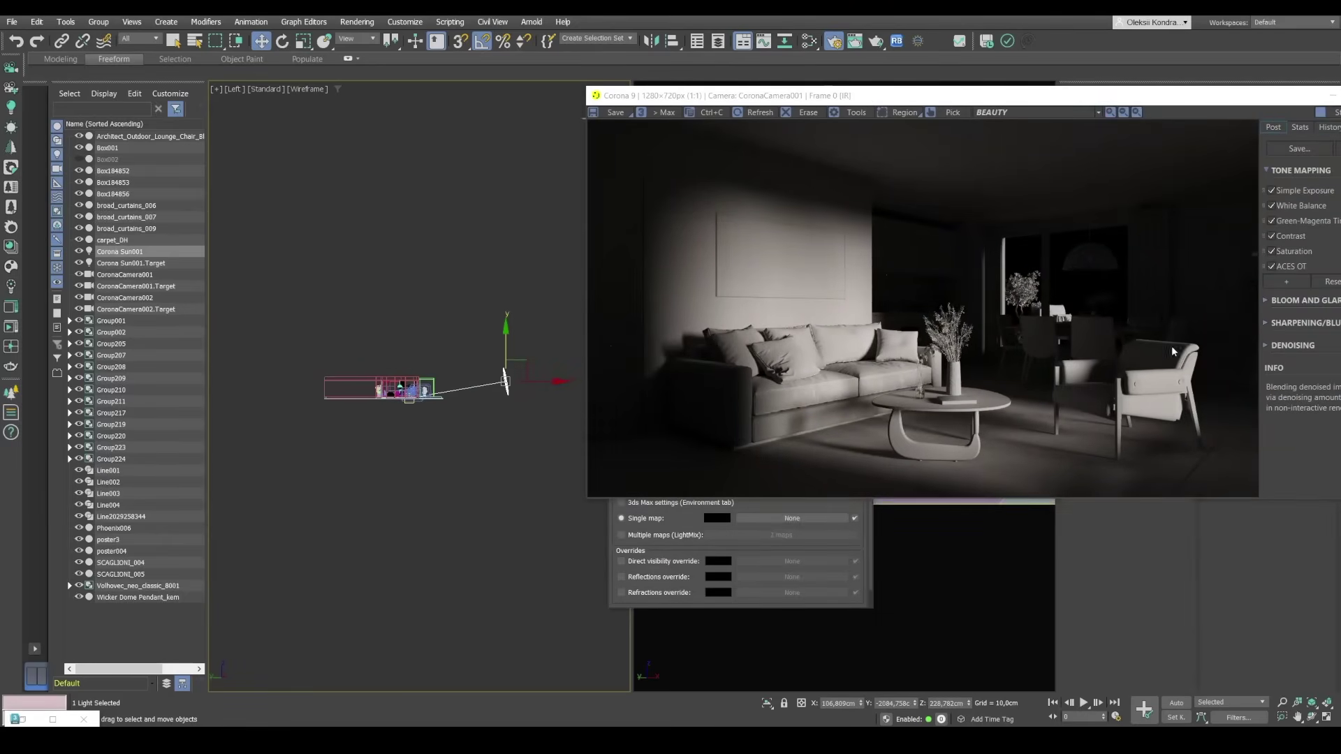
click(684, 411)
key(t)
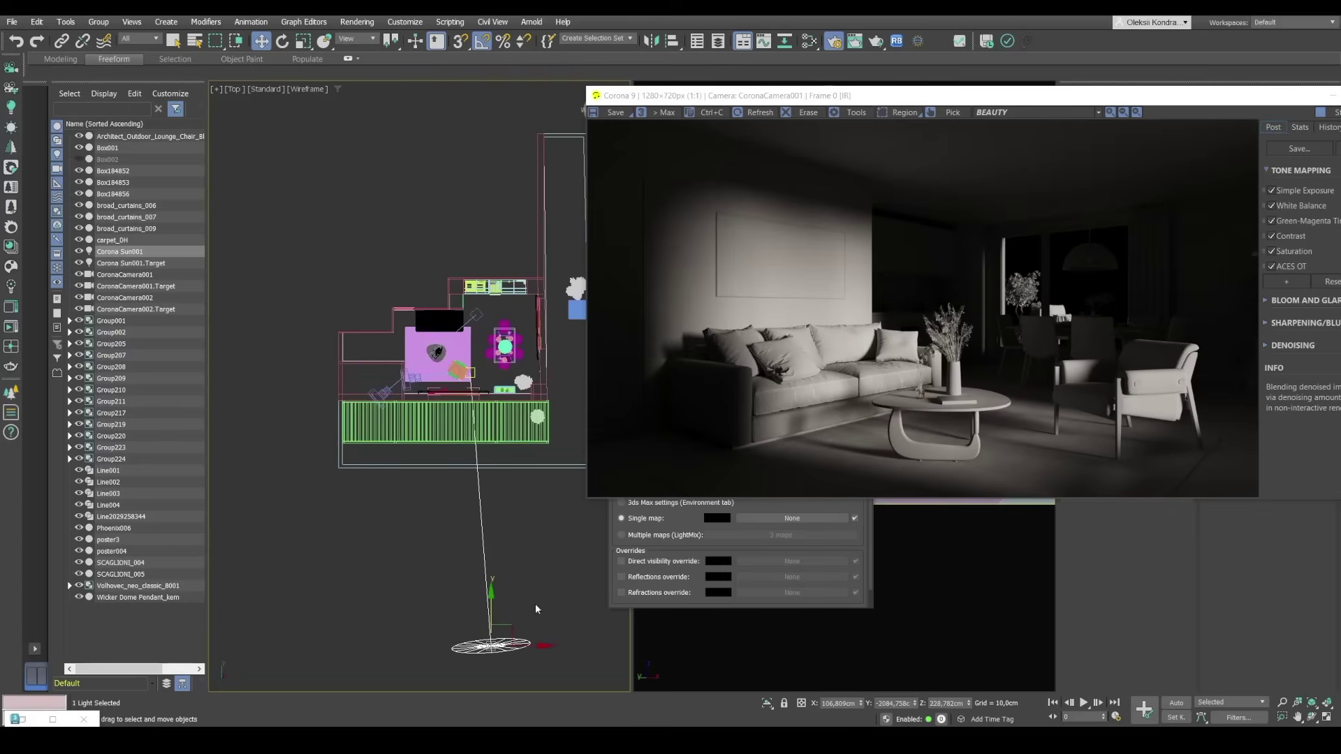
mouse_move(514, 628)
mouse_down()
mouse_move(565, 615)
mouse_move(530, 528)
mouse_up()
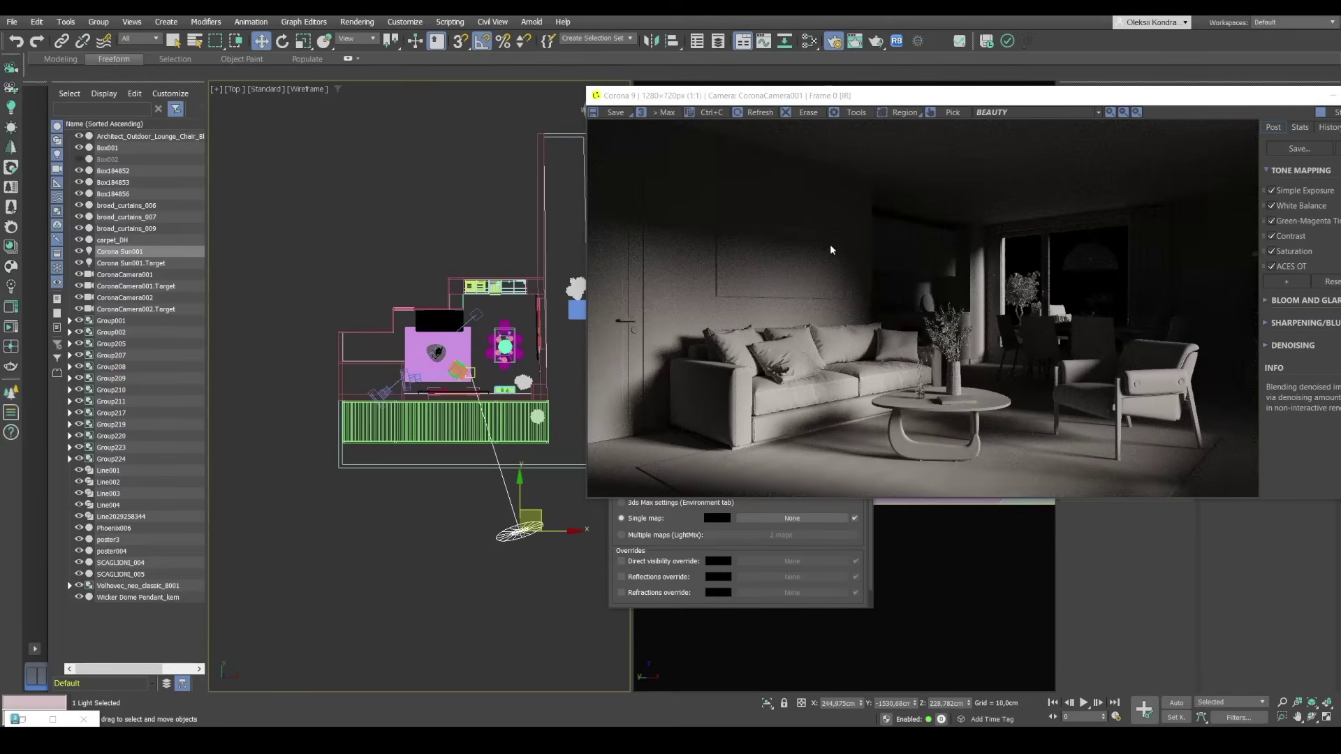
In Left view, raise the Corona Sun to a steeper angle
key(l)
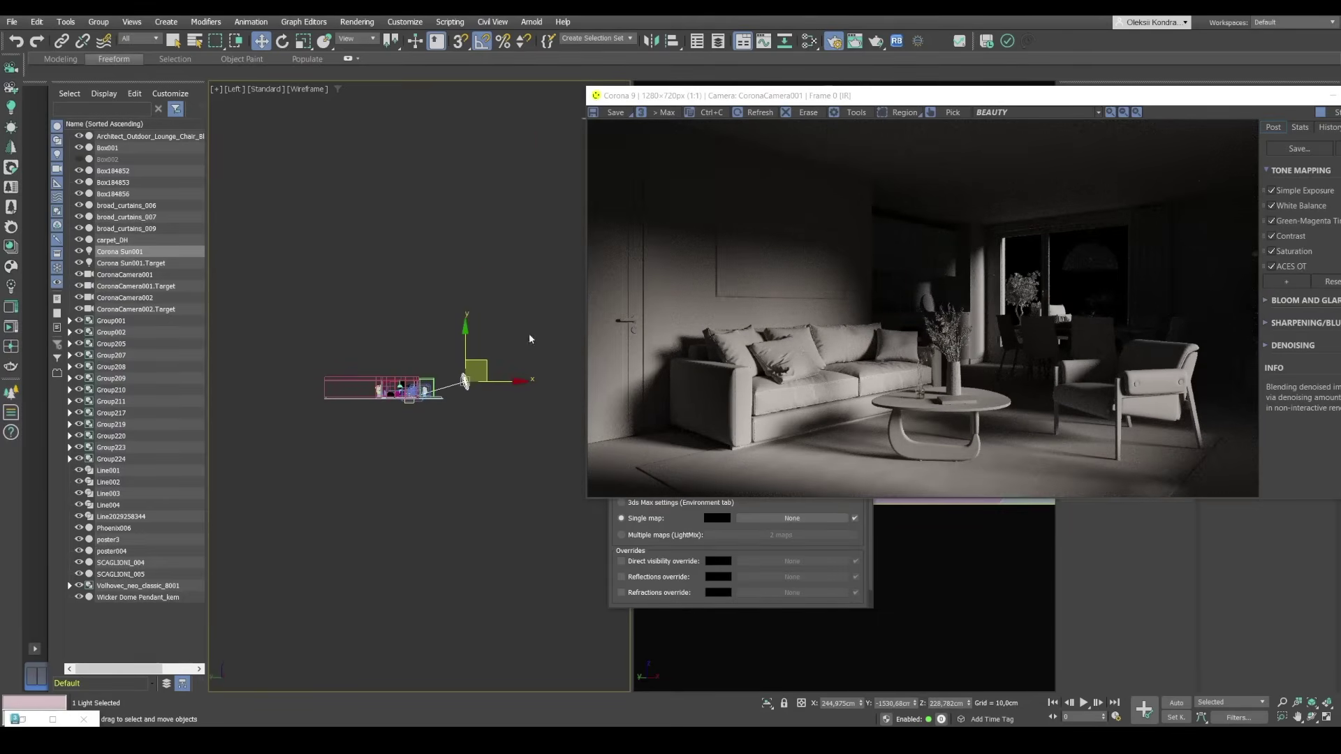
mouse_move(479, 361)
mouse_down()
mouse_move(490, 337)
mouse_move(501, 347)
mouse_up()
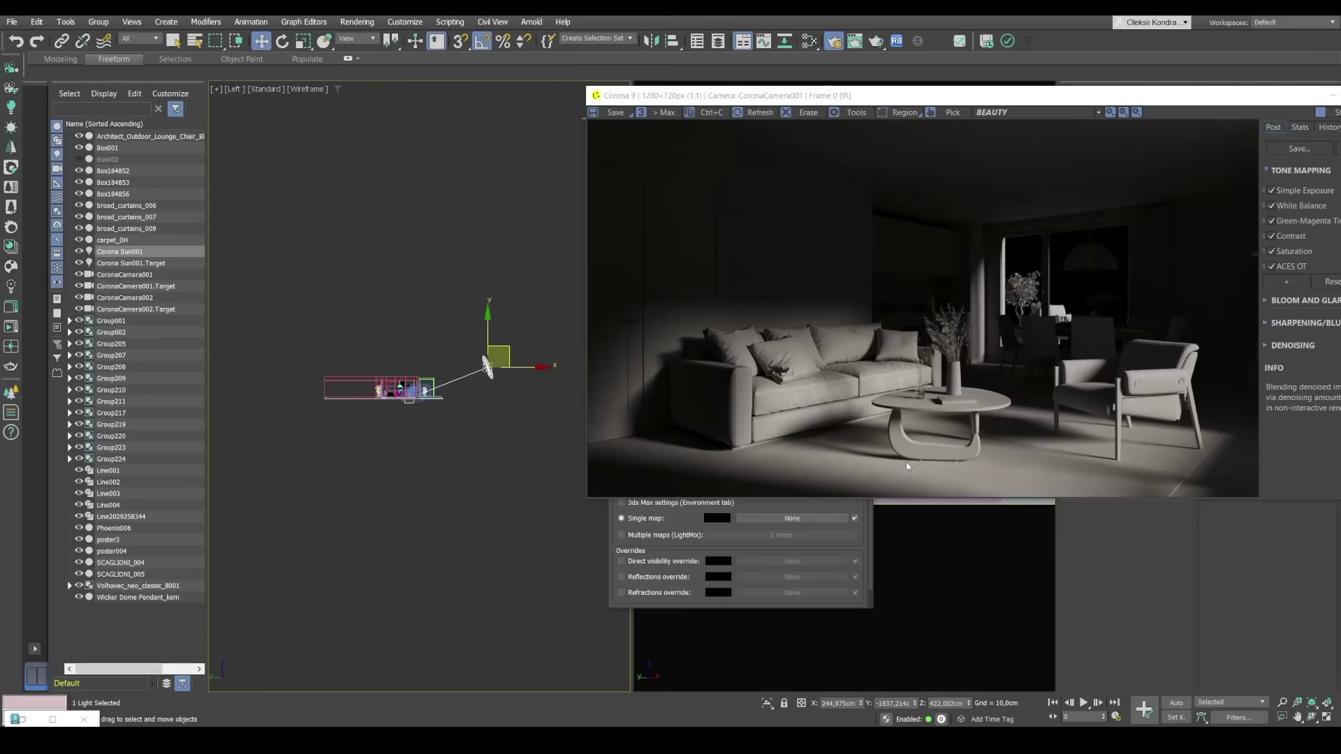
drag(790, 97, 729, 84)
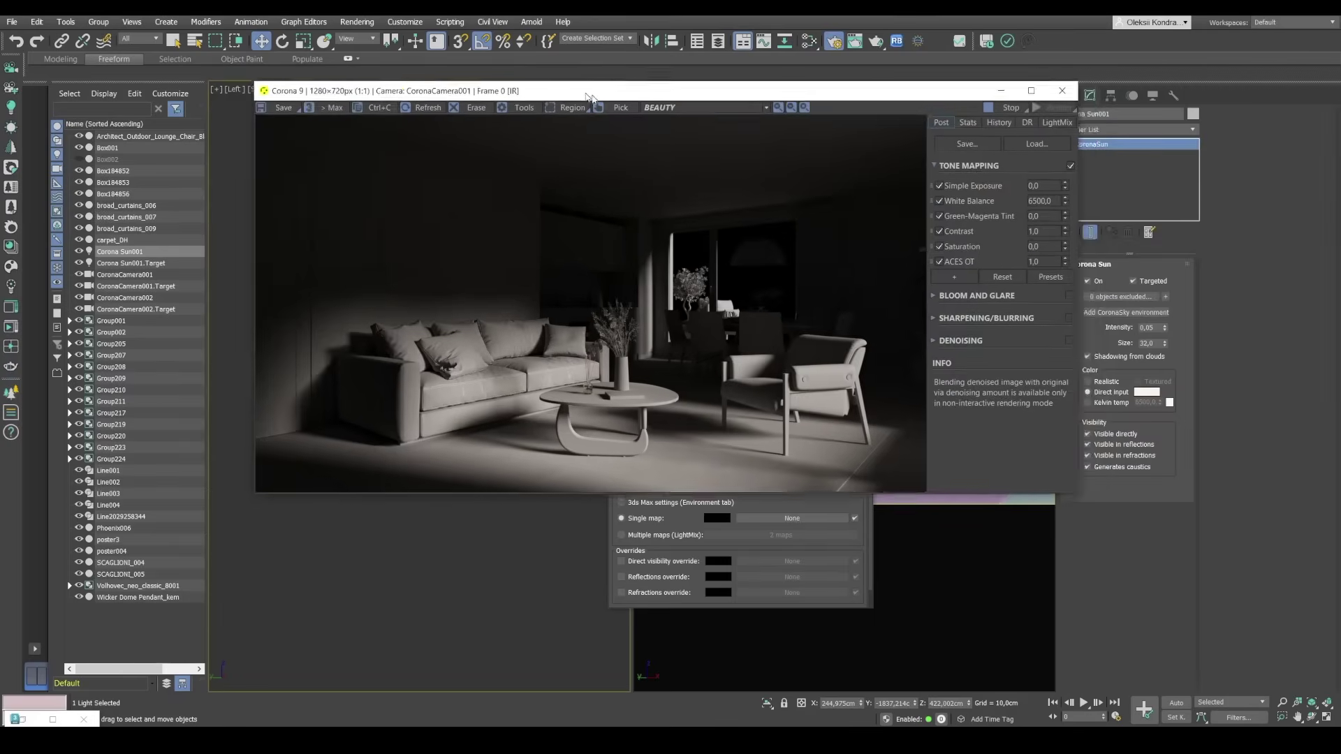
drag(844, 81, 585, 97)
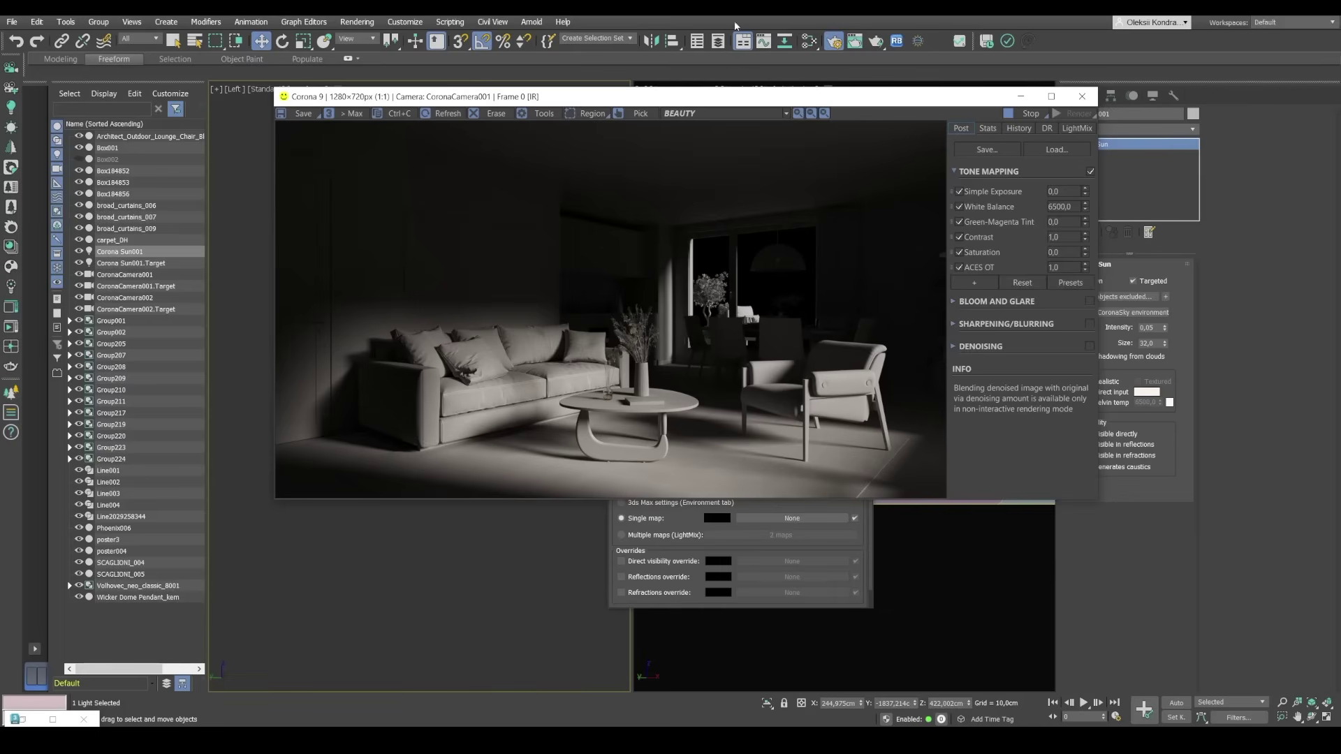
Uncheck Corona Sun On, turning the interactive render black, with Render Setup in front
drag(671, 97, 574, 384)
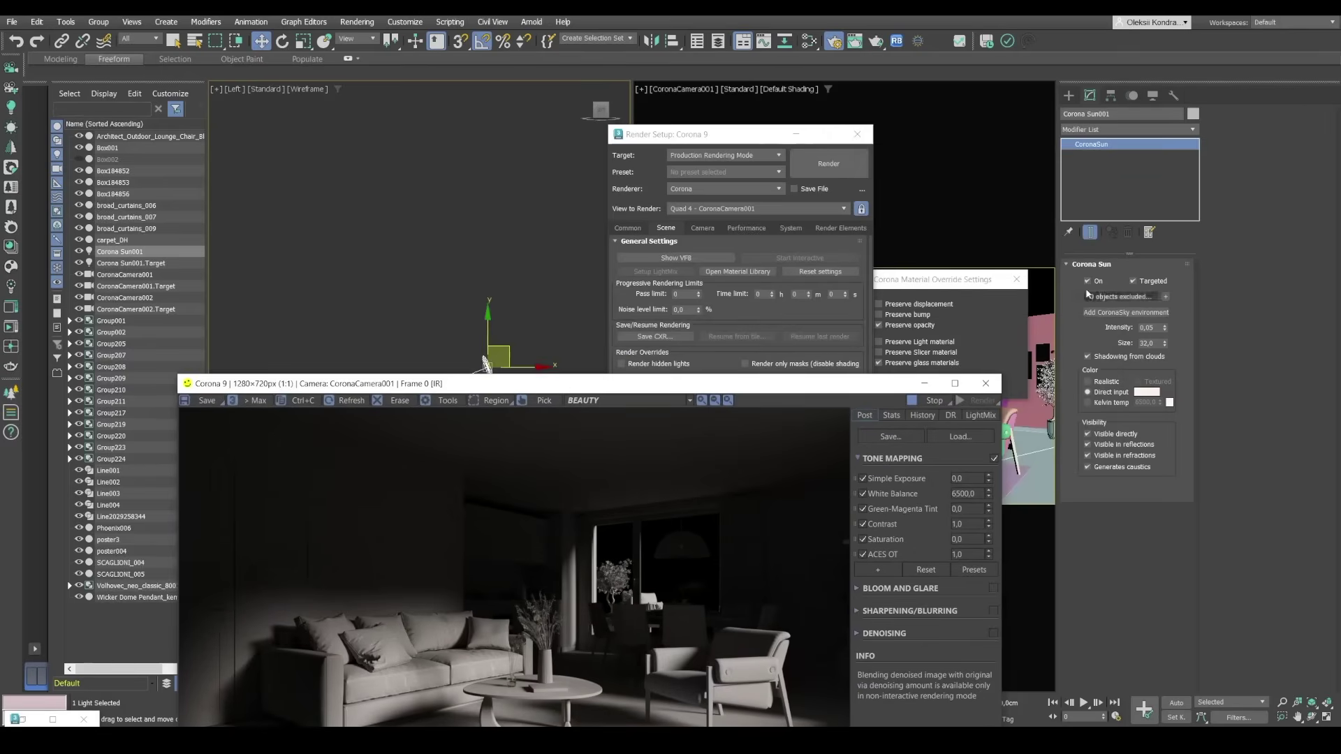
click(1087, 281)
drag(466, 382, 487, 165)
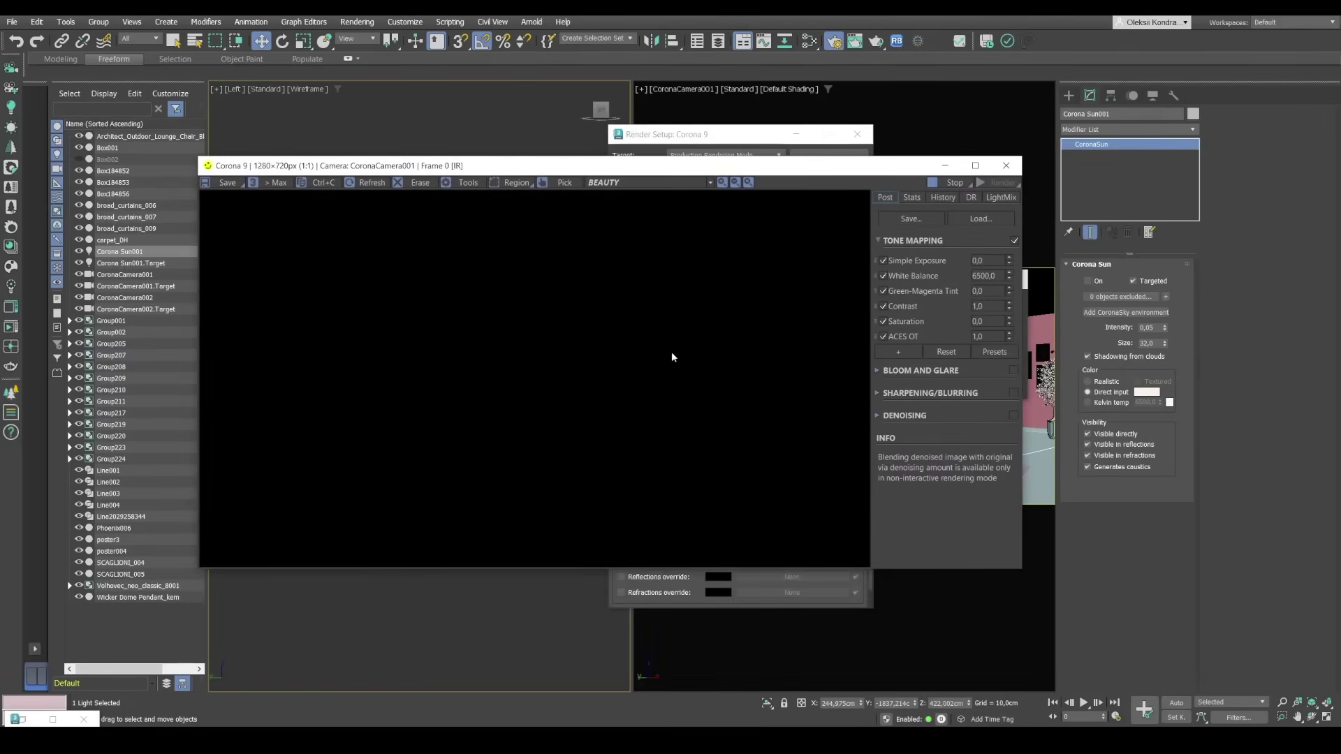
click(680, 137)
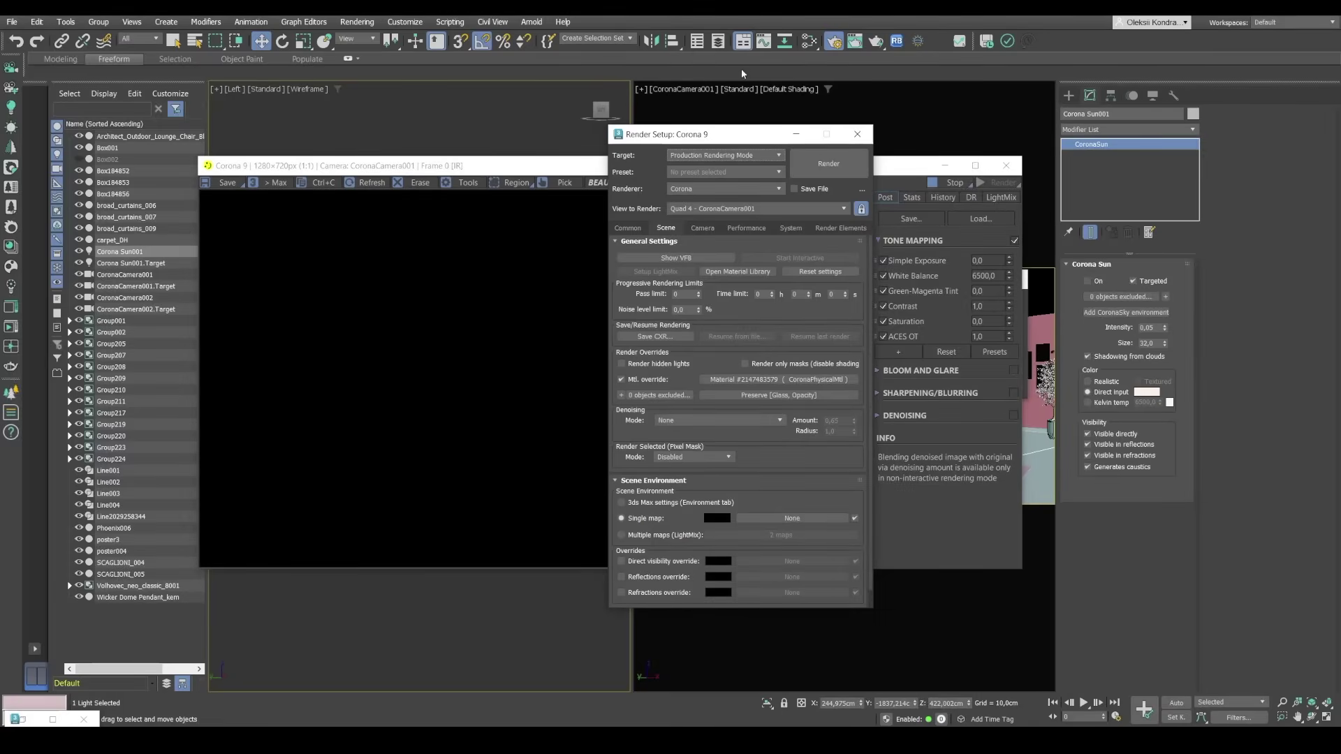
Open the Slate Material Editor showing the CoronaSky map node
click(811, 44)
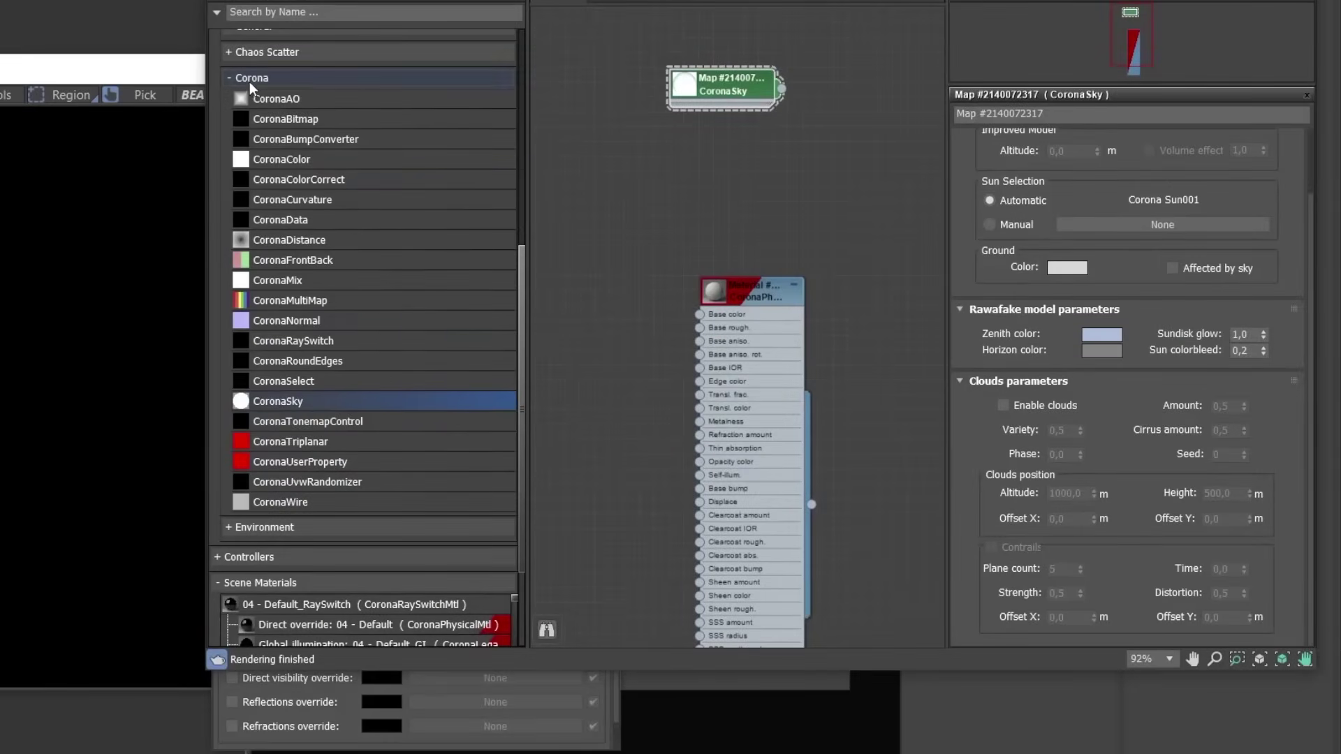
scroll(252, 89, up, 3)
scroll(286, 179, up, 1)
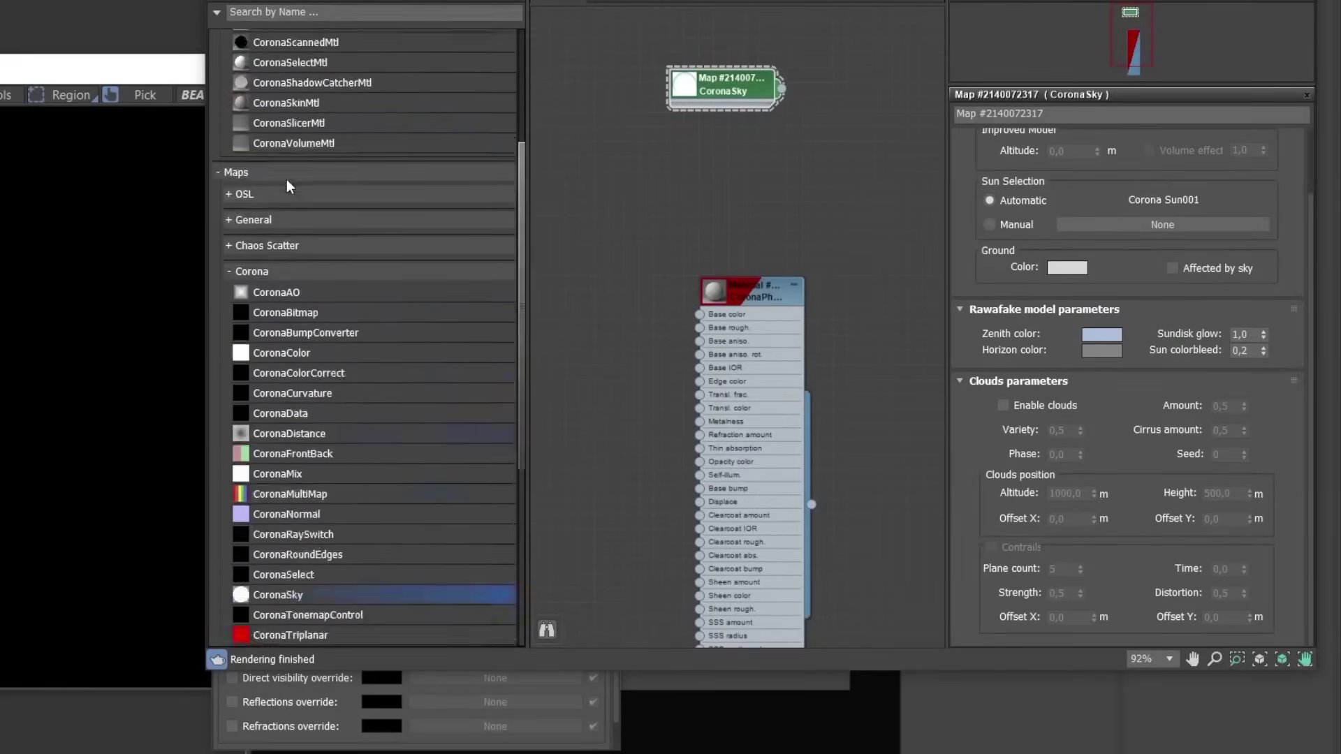
scroll(285, 179, up, 3)
scroll(234, 398, down, 2)
scroll(241, 314, down, 4)
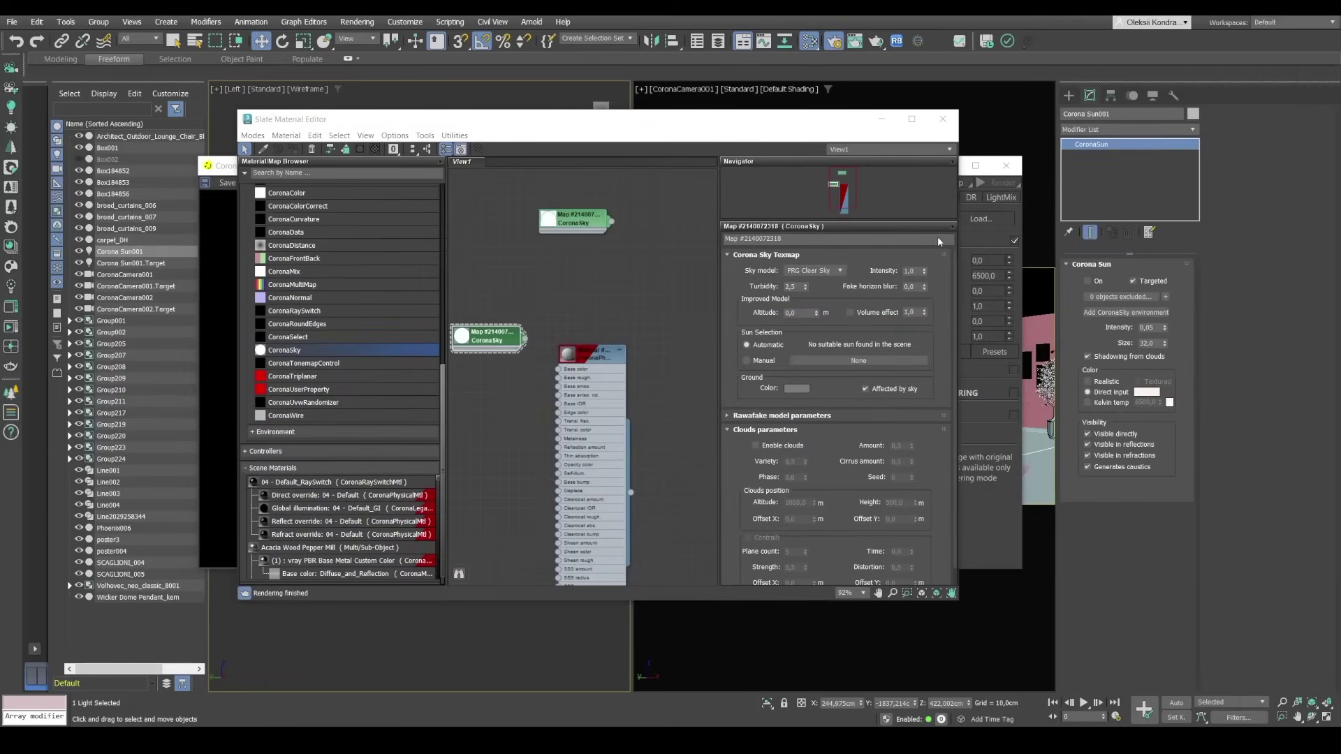
Enable Single map in Render Setup and drop the CoronaSky node into it as an instance
key(F10)
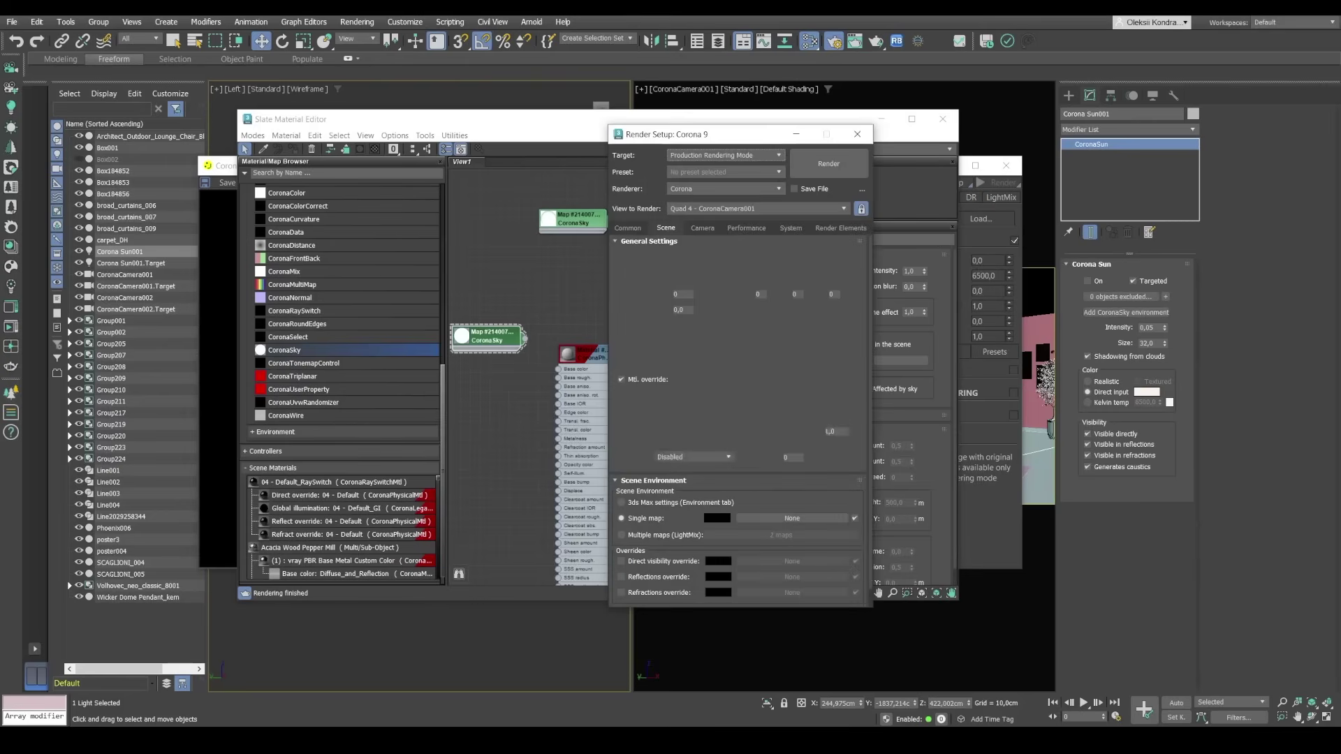
drag(673, 128, 752, 88)
scroll(776, 399, down, 2)
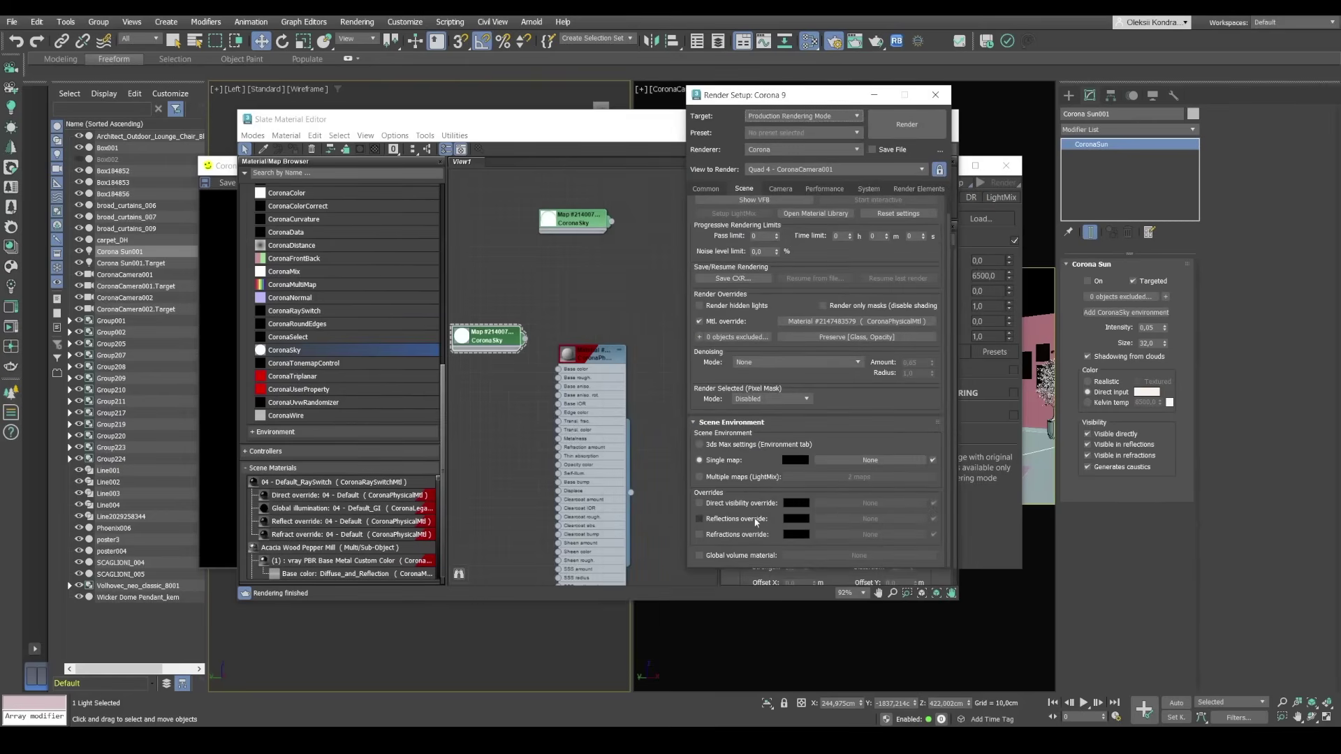
click(700, 460)
click(523, 338)
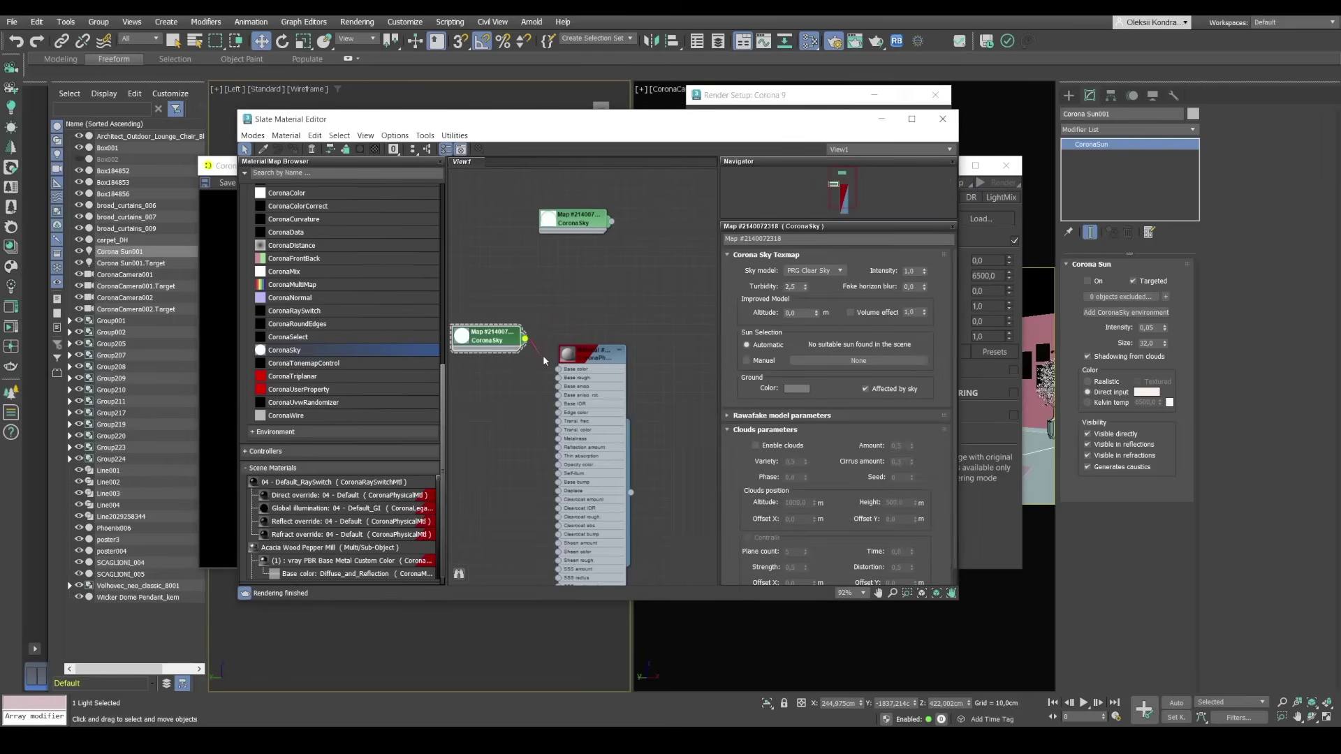
drag(516, 123, 293, 118)
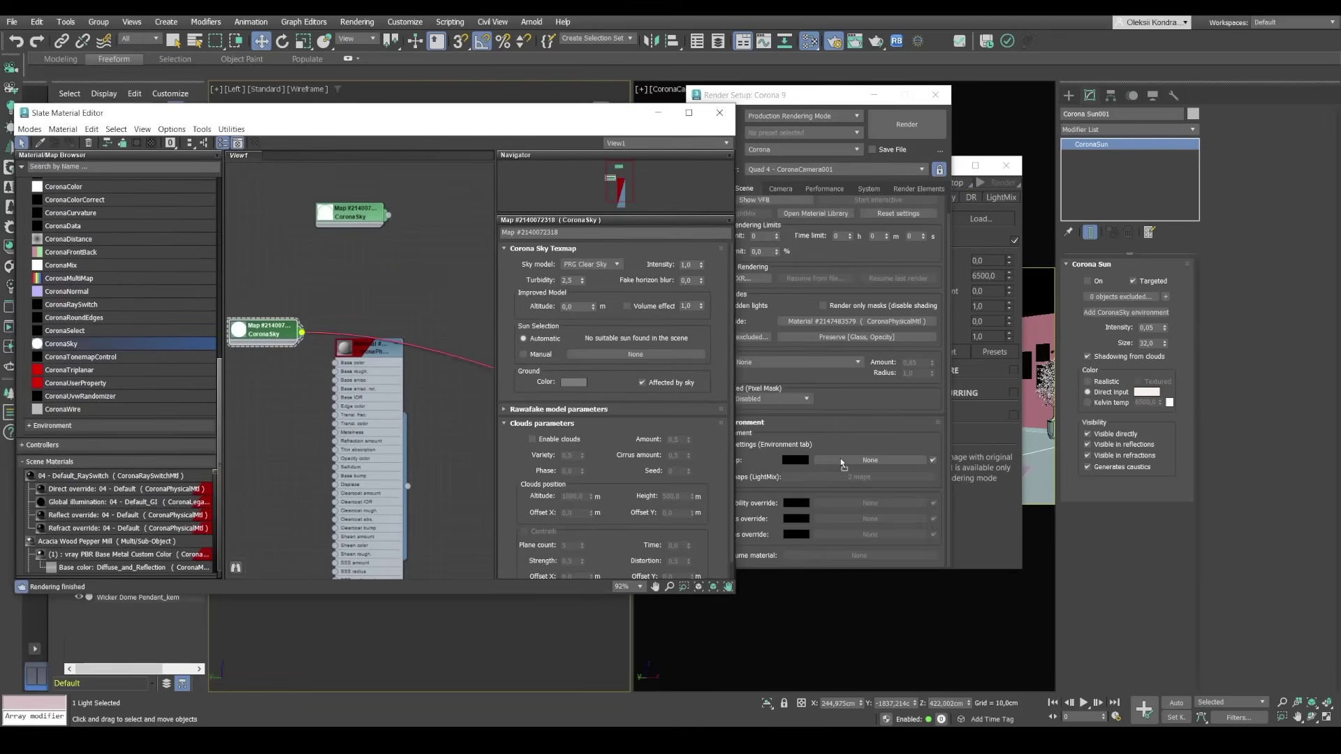
drag(788, 441, 840, 458)
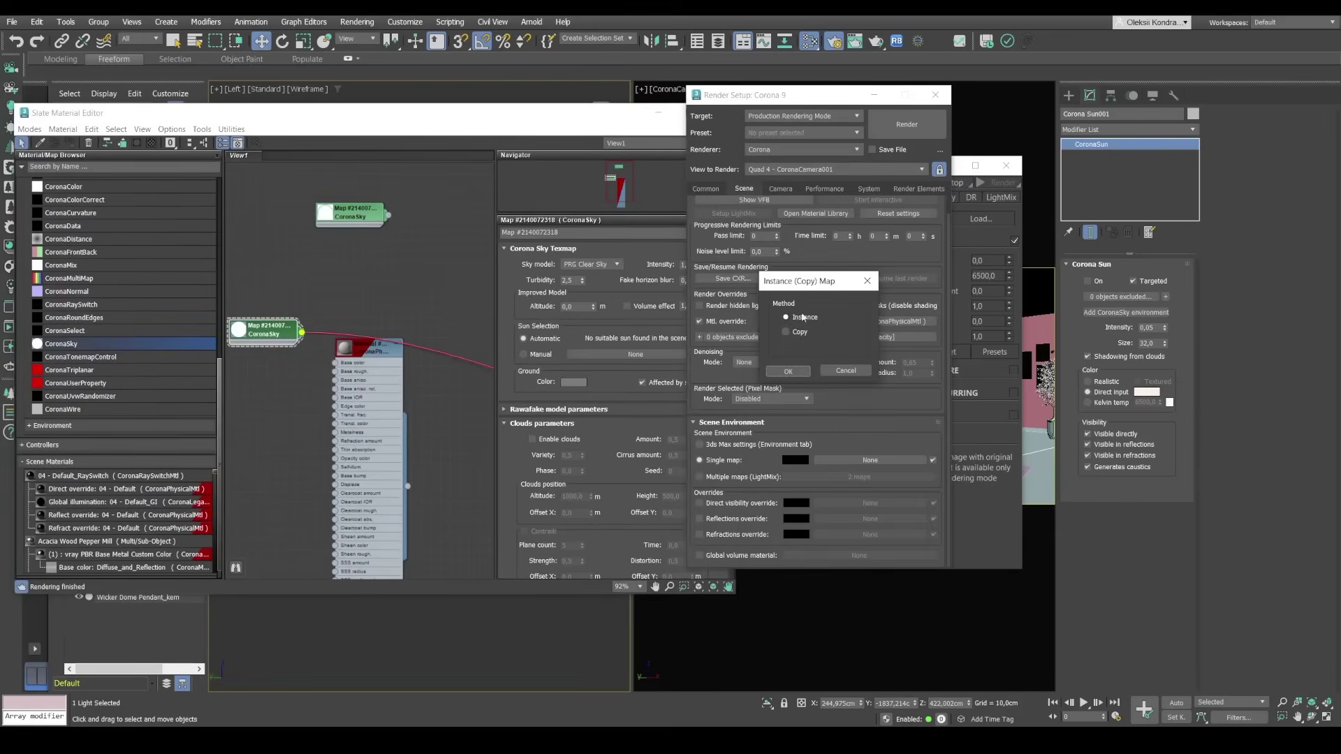
click(789, 372)
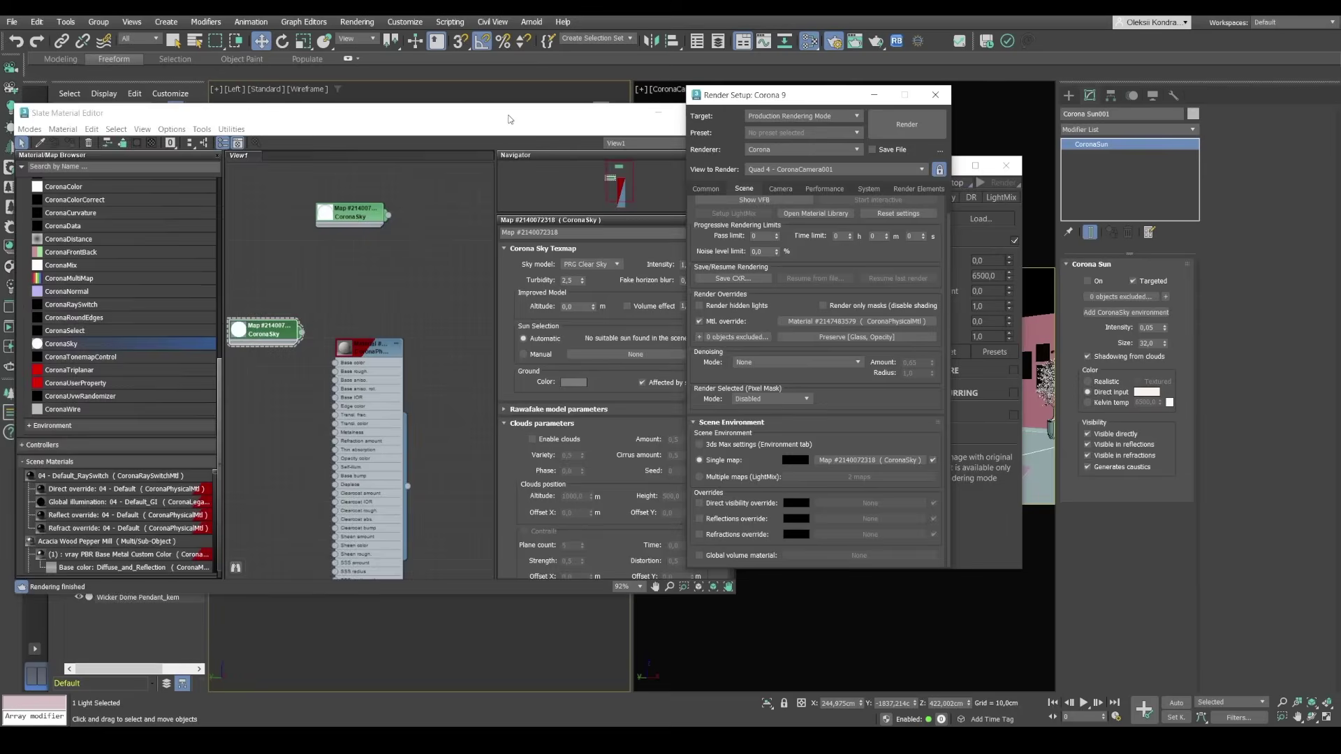
drag(515, 116, 629, 462)
Arrange the VFB and Slate editor, then choose Rawa-fake as the CoronaSky sky model
click(645, 221)
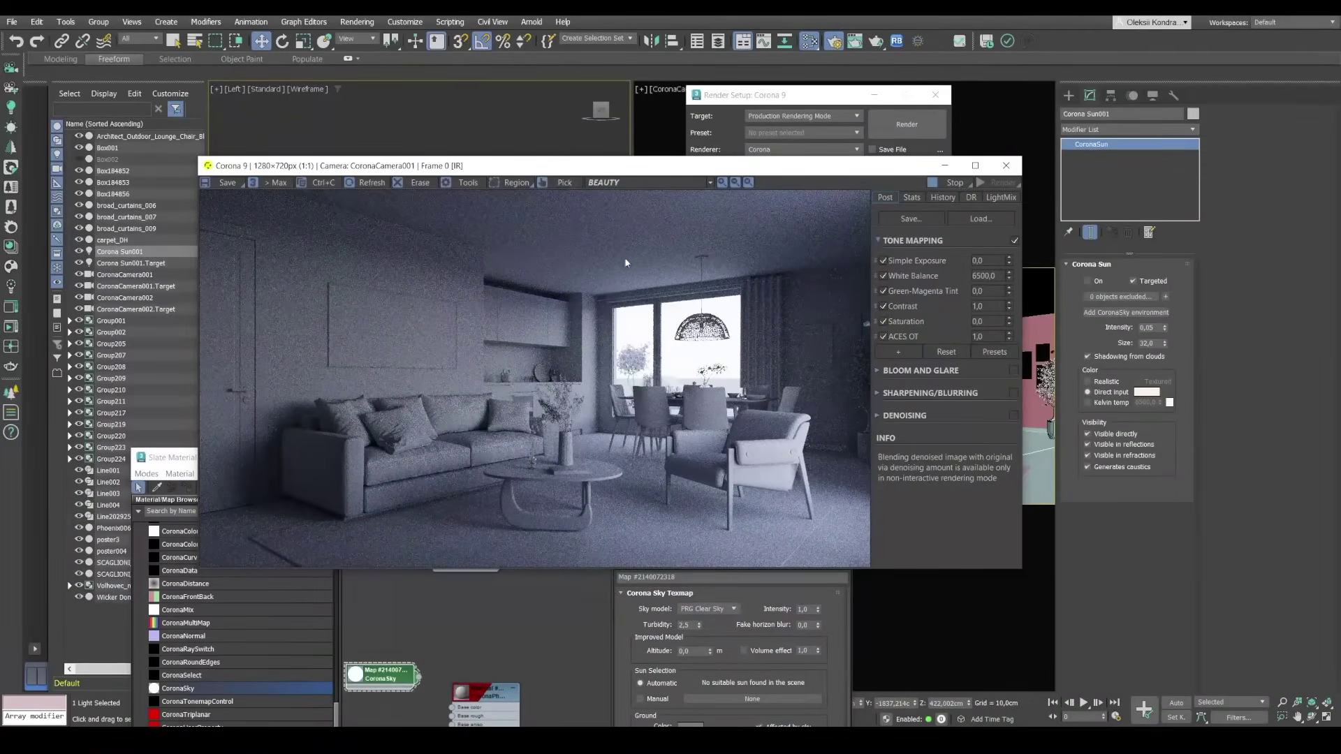
drag(583, 169, 654, 63)
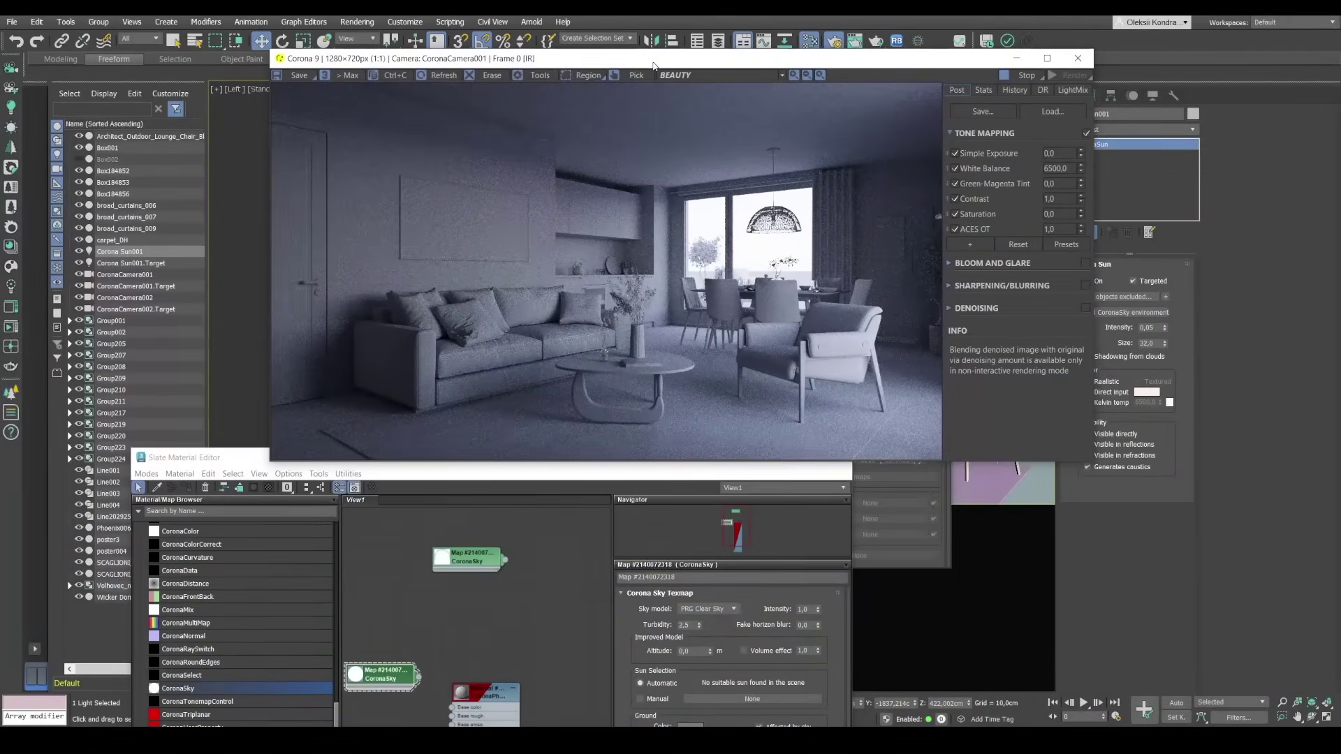
click(619, 468)
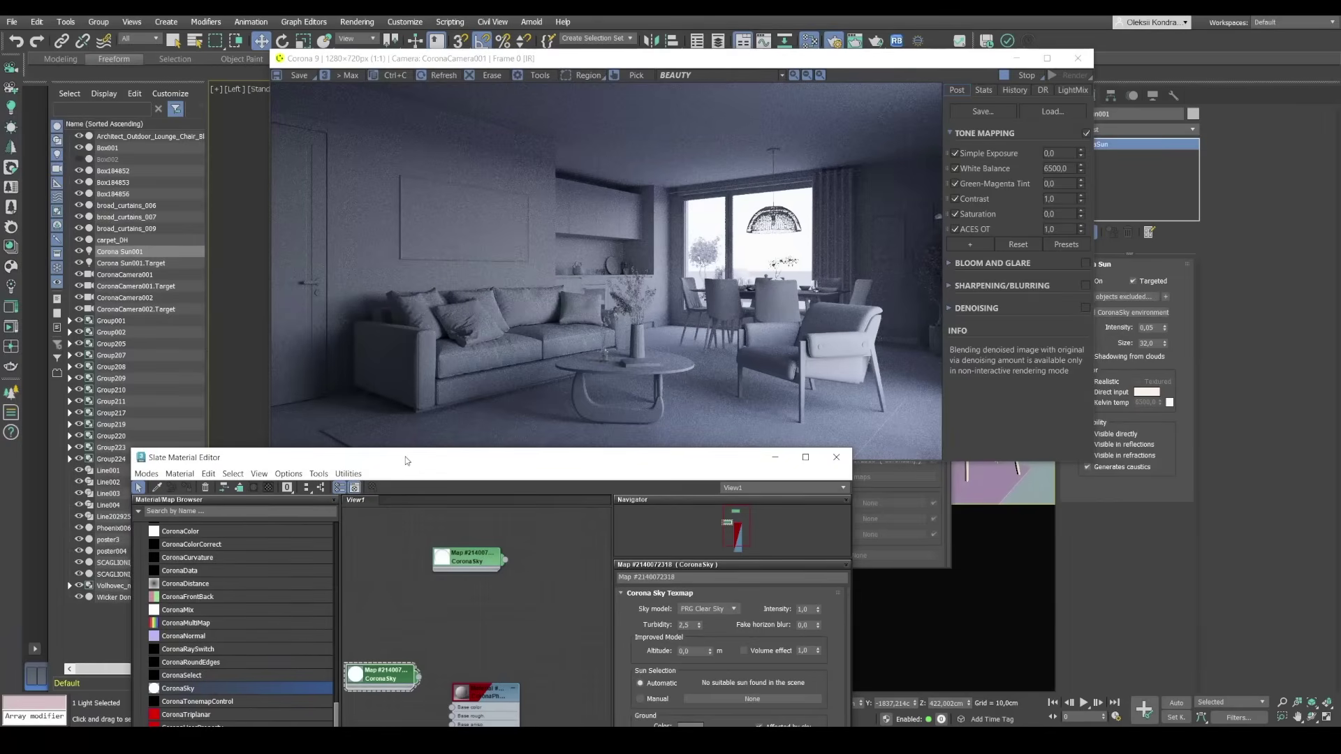
drag(404, 461, 345, 338)
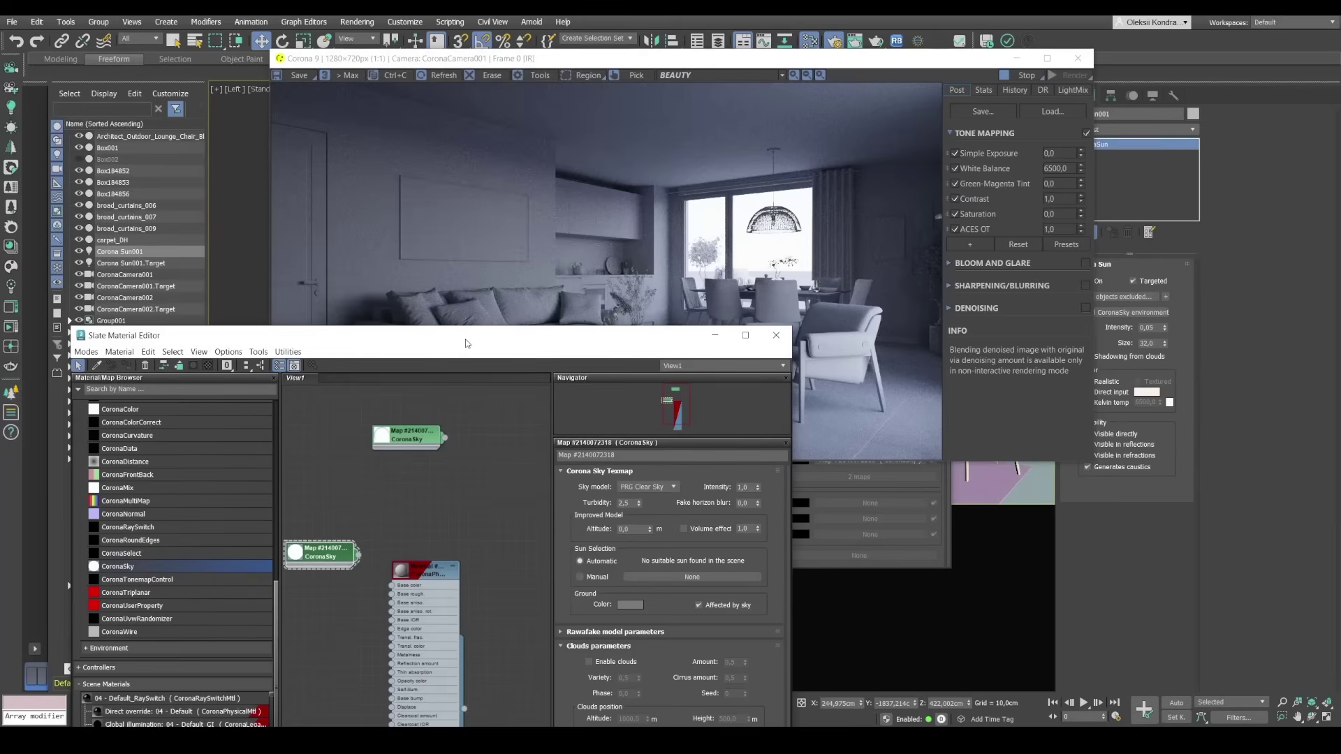
drag(466, 343, 454, 176)
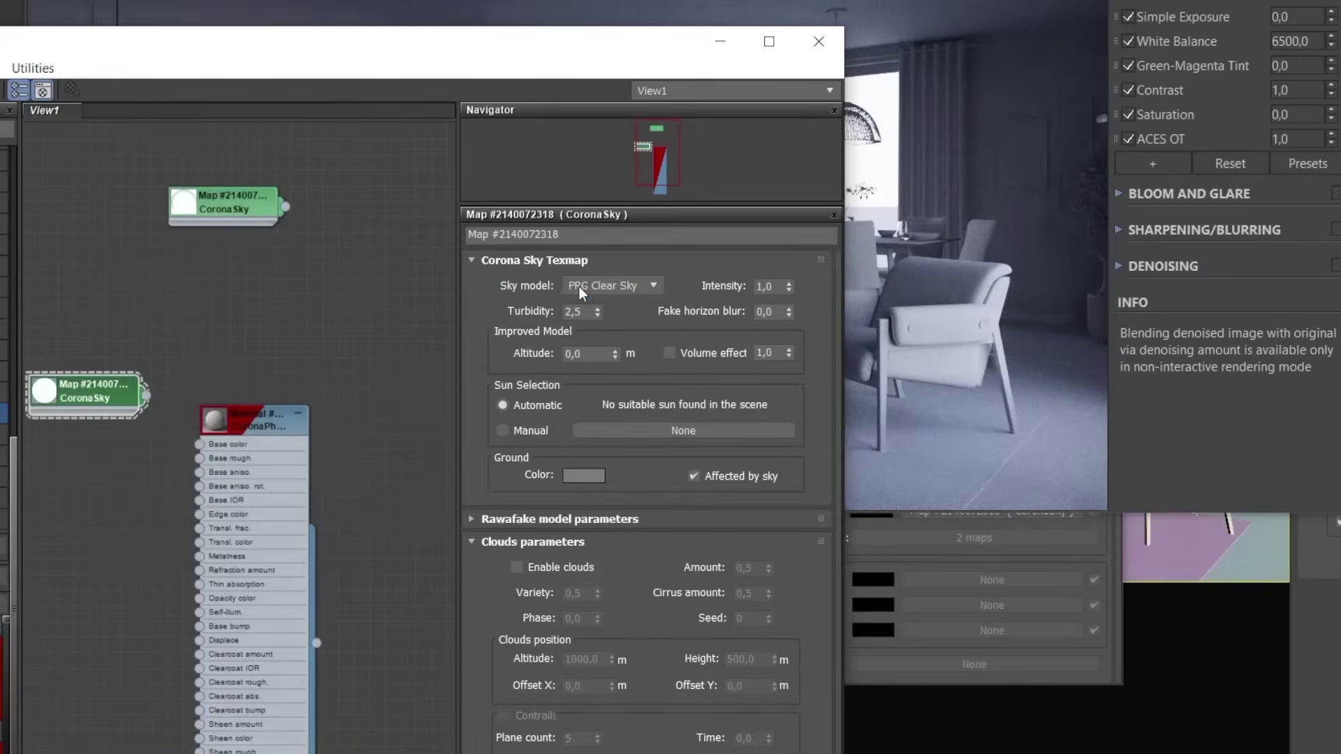
click(619, 320)
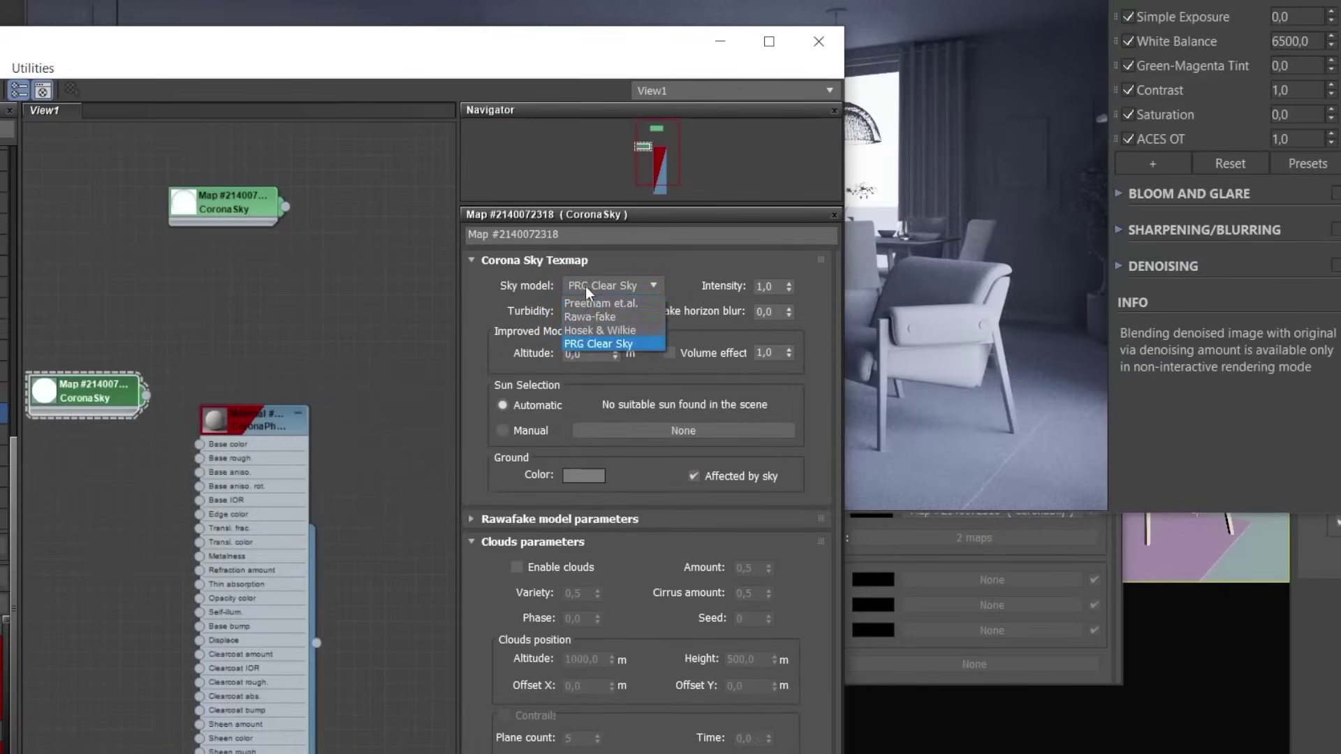
click(592, 316)
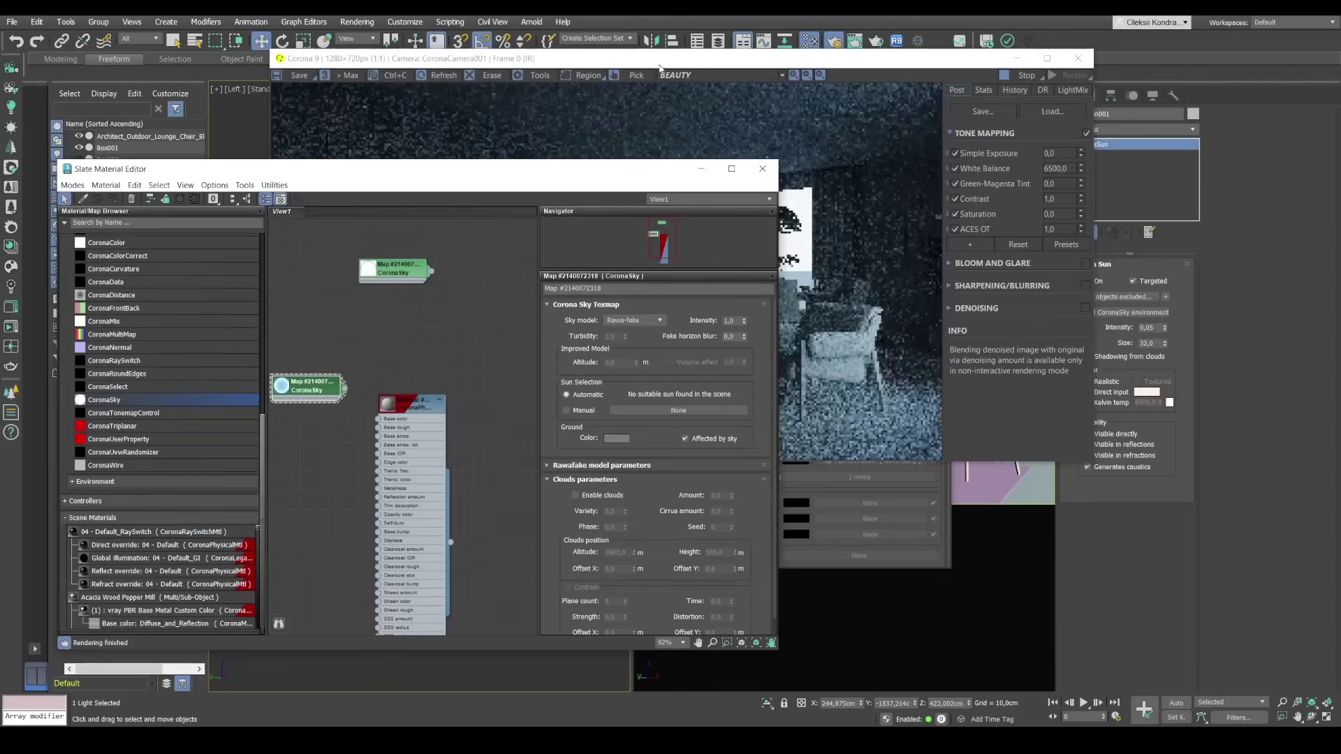
drag(660, 60, 895, 58)
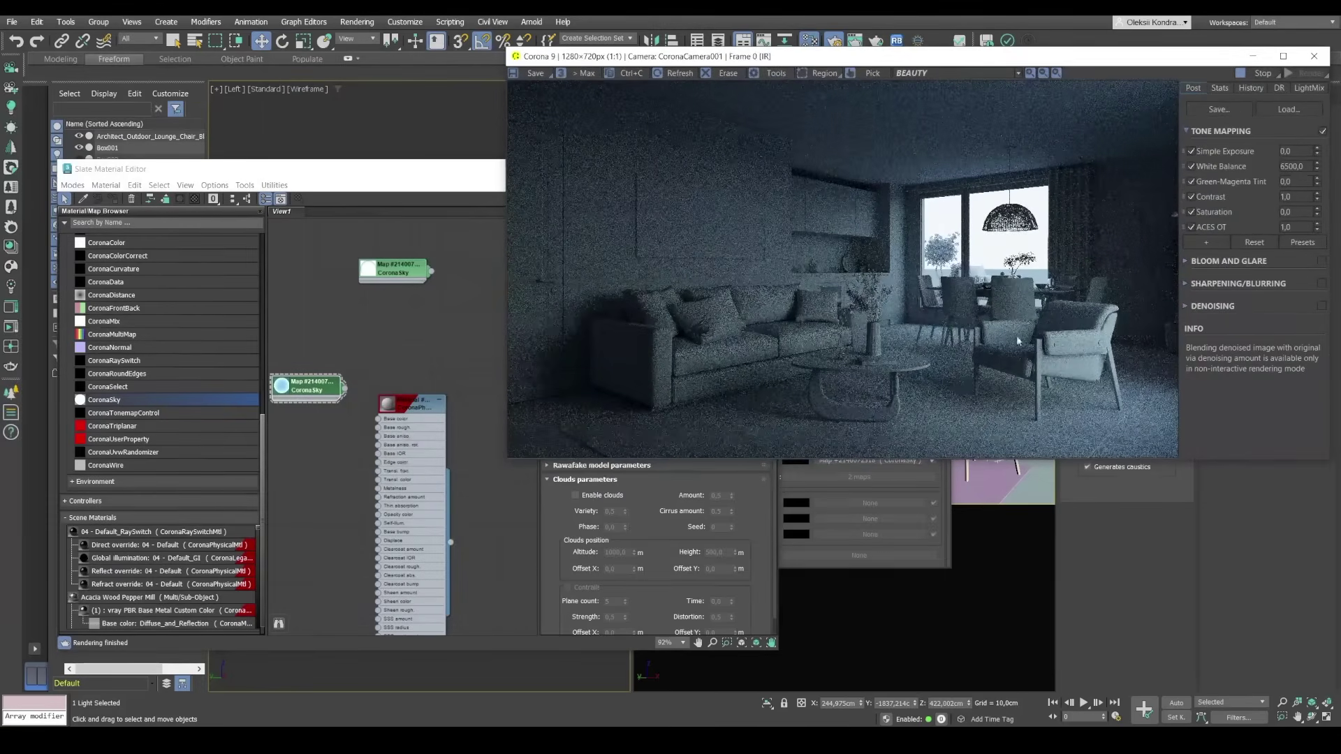
mouse_move(417, 174)
mouse_down()
mouse_move(326, 159)
mouse_move(354, 146)
mouse_up()
scroll(610, 465, down, 1)
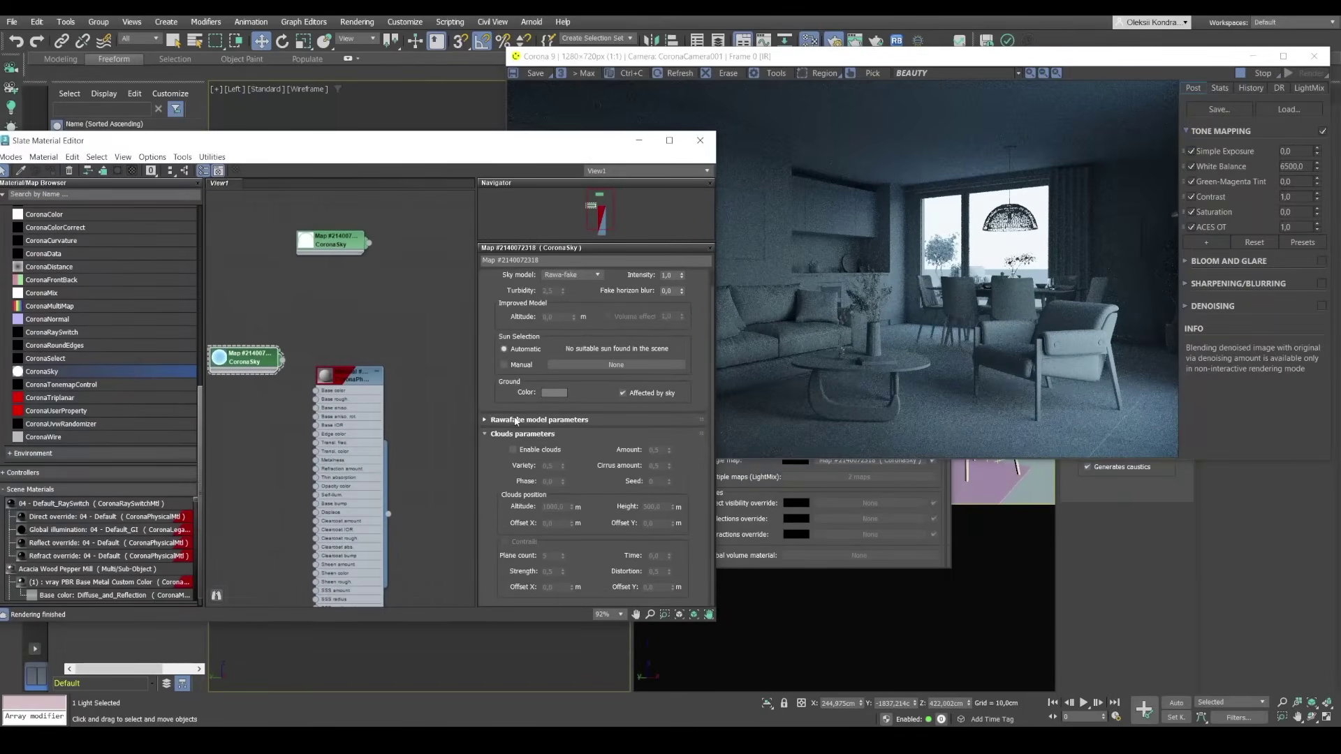
Expand the Rawafake parameters and raise the Ground Color Value to 226
click(516, 420)
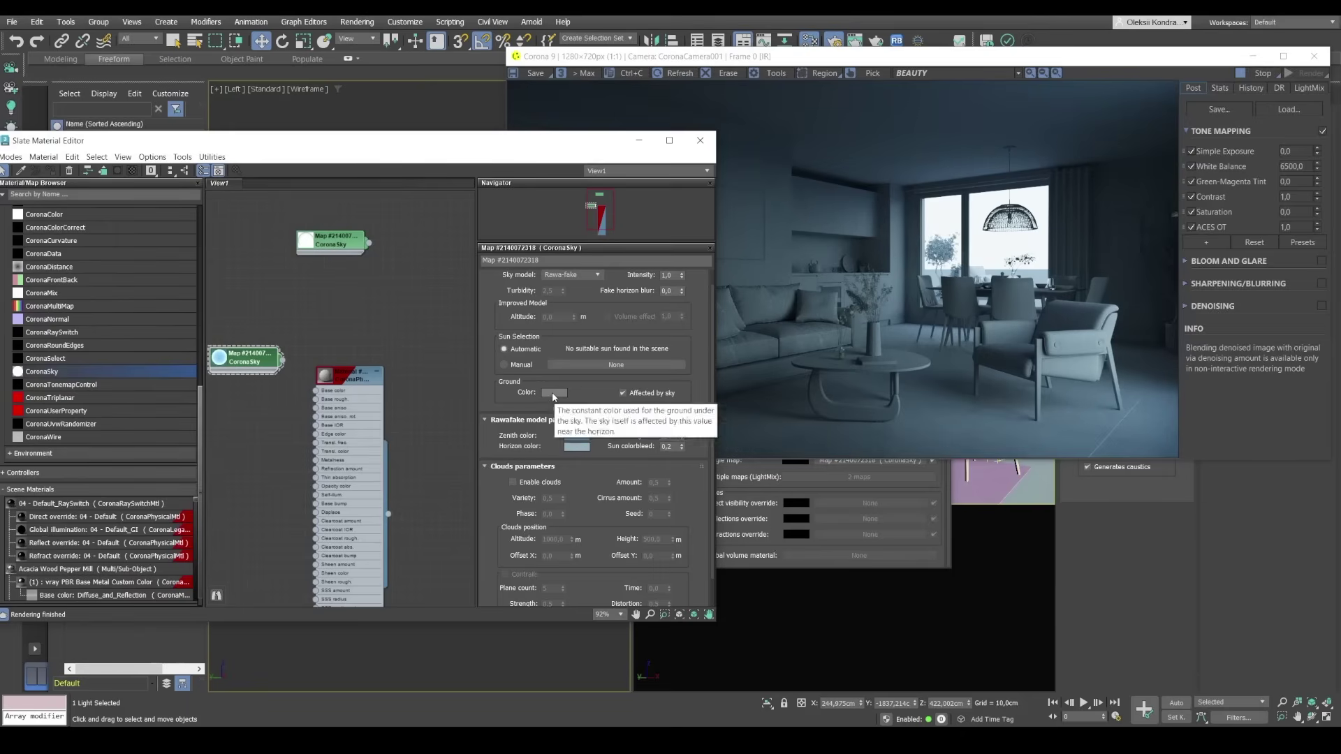
click(552, 394)
drag(529, 333, 519, 331)
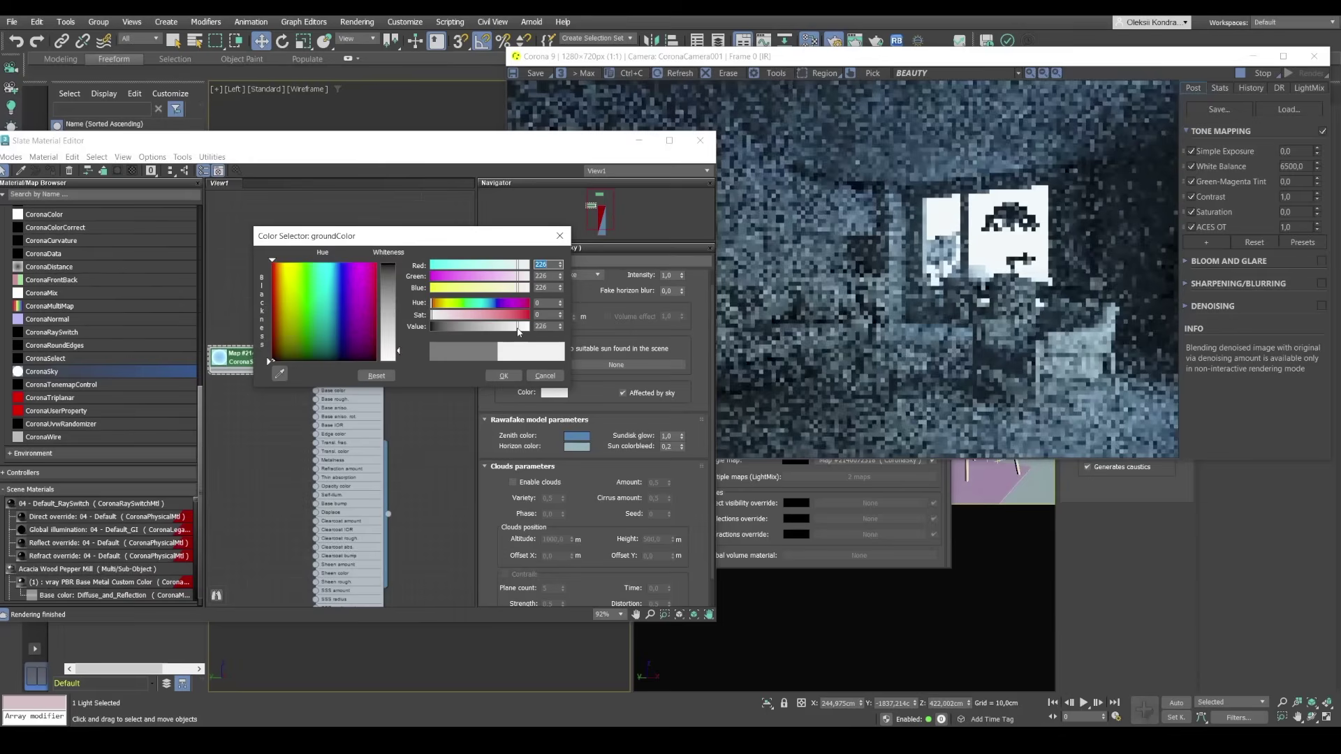
click(507, 377)
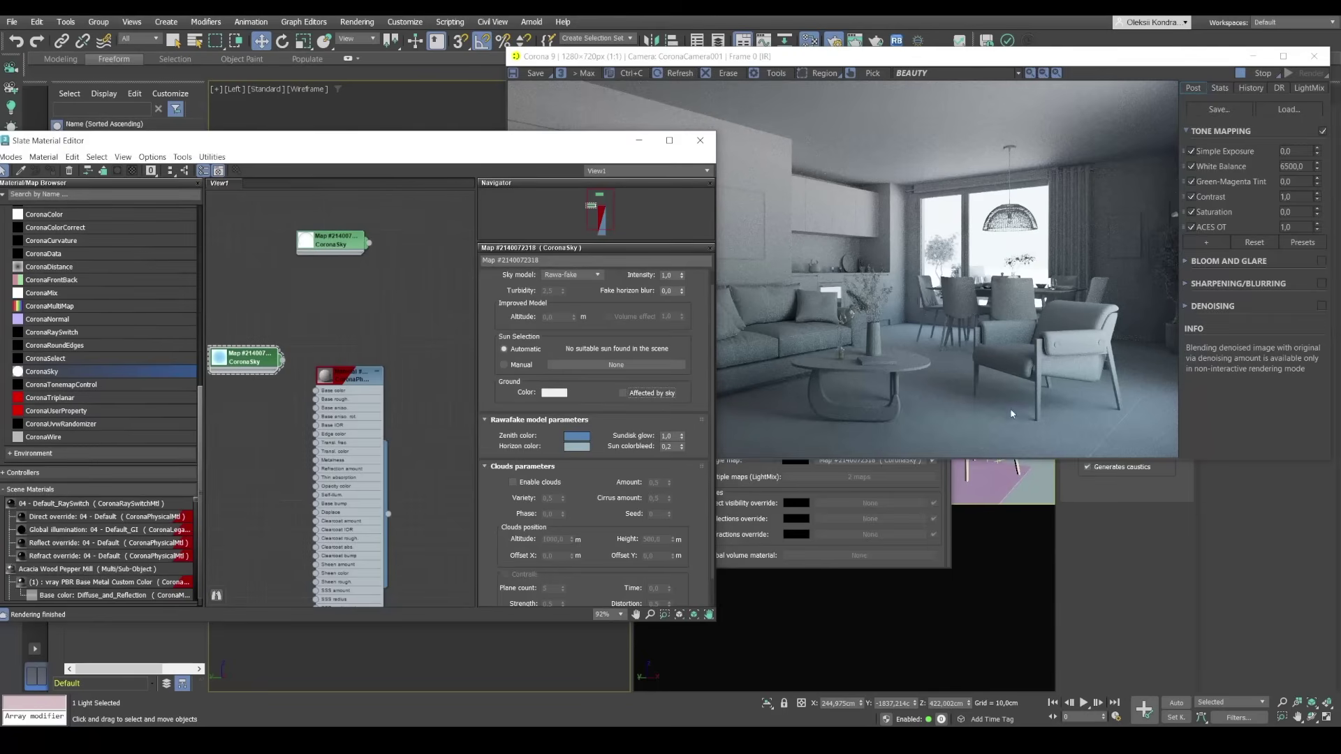
Lower the zenith colour's saturation and raise its value to a pale blue
click(576, 436)
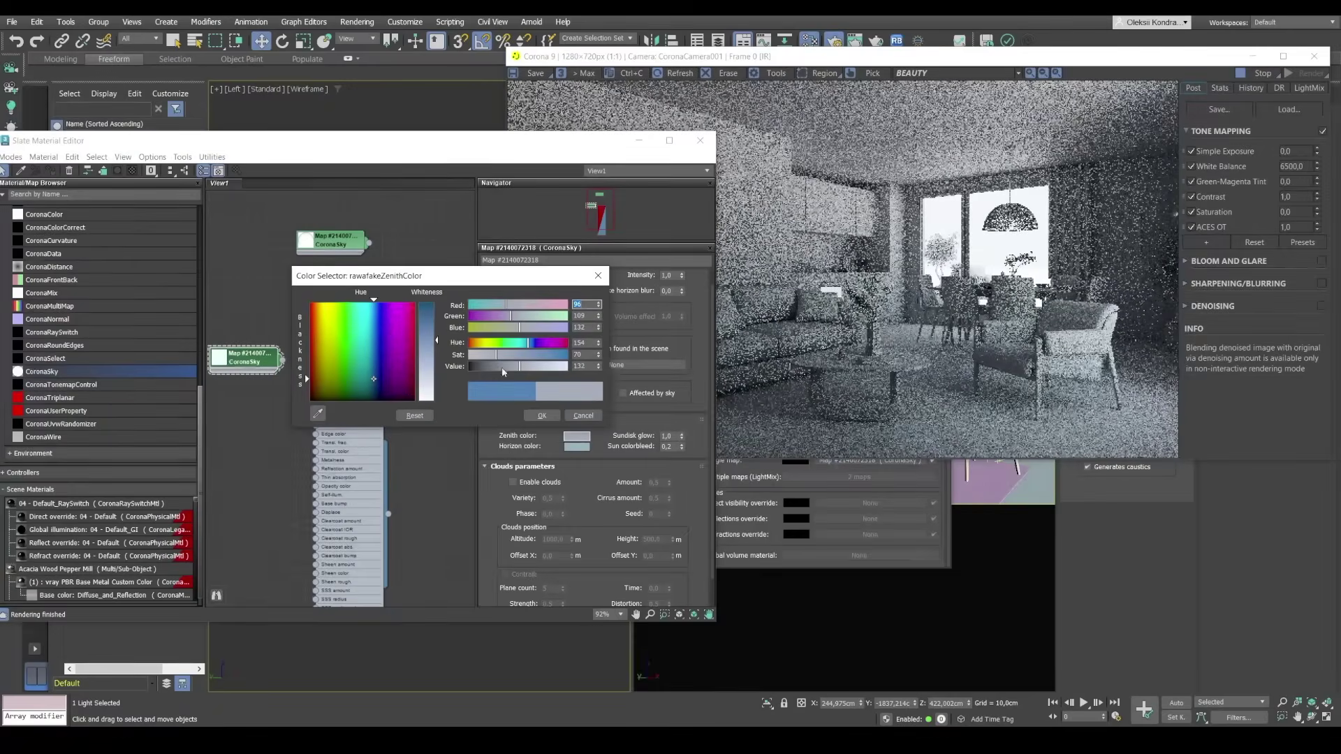
drag(502, 367, 494, 362)
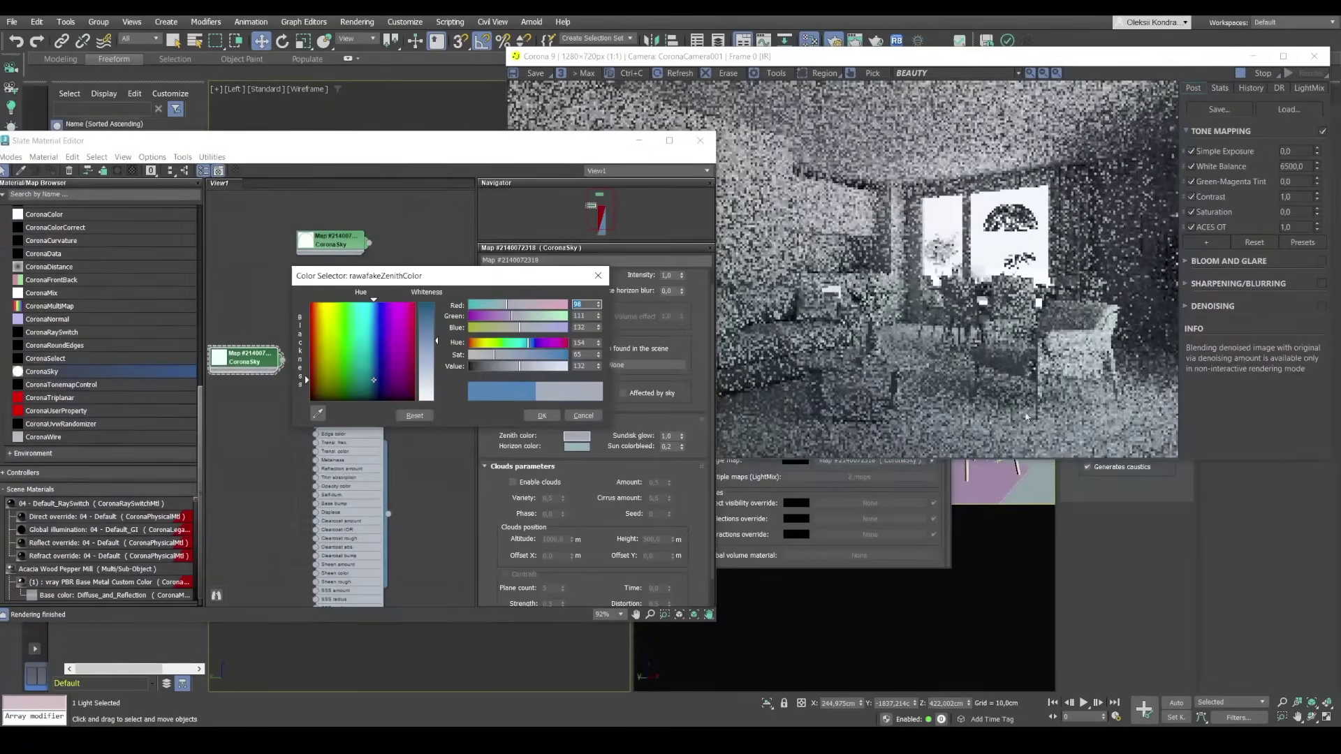
mouse_move(520, 368)
mouse_down()
mouse_move(560, 368)
mouse_move(487, 372)
mouse_move(555, 369)
mouse_move(540, 368)
mouse_up()
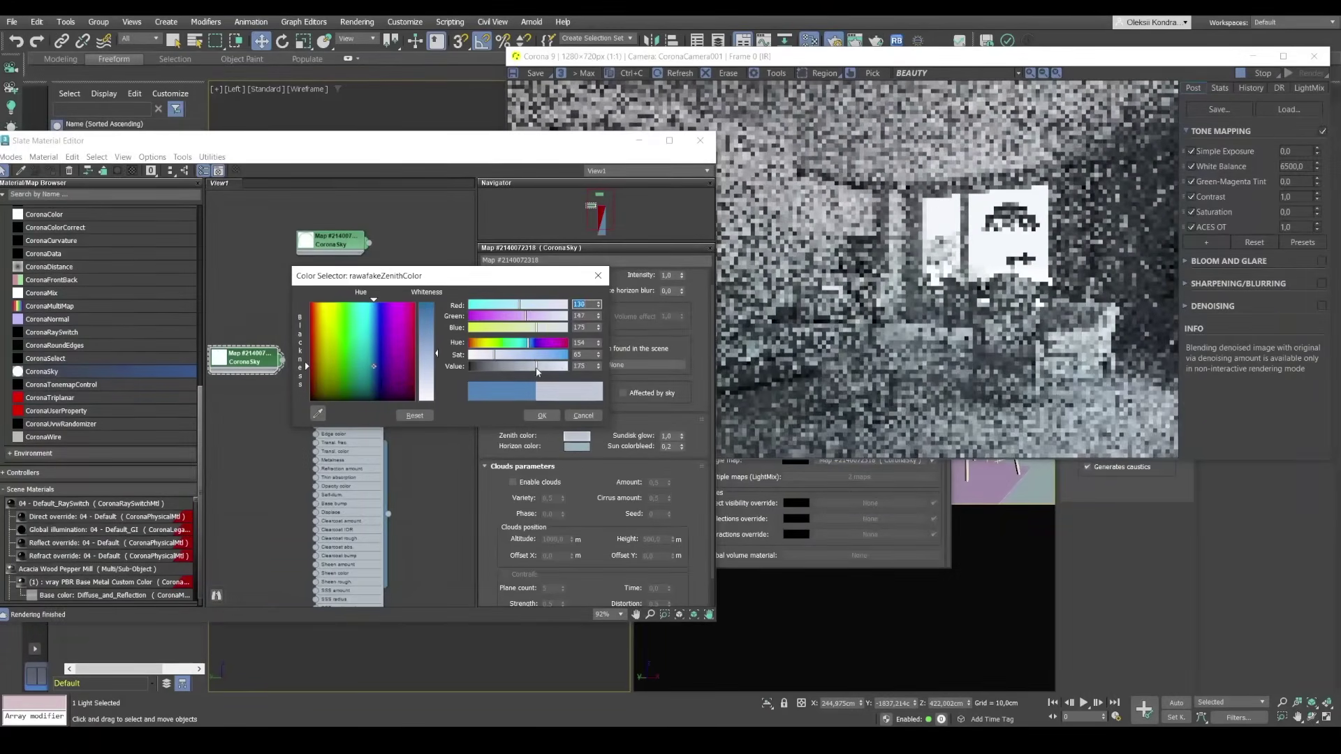
click(540, 417)
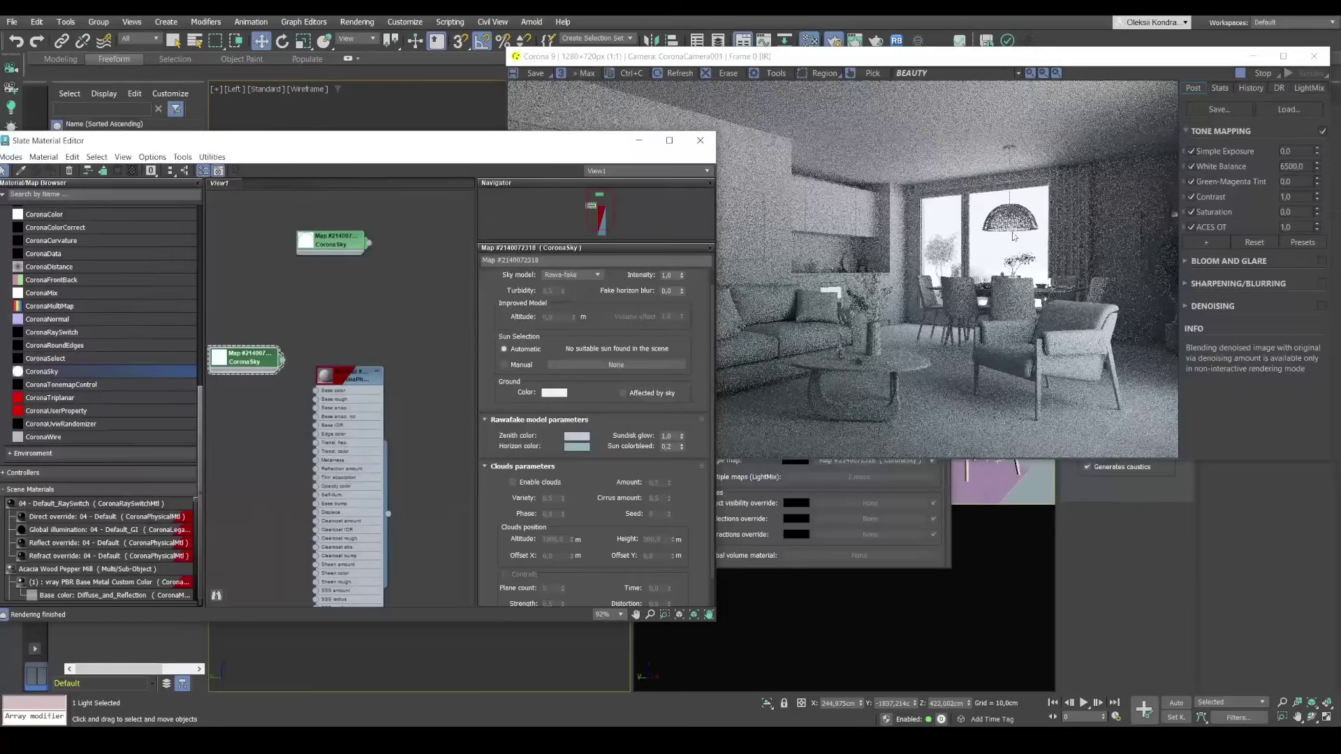
click(1035, 237)
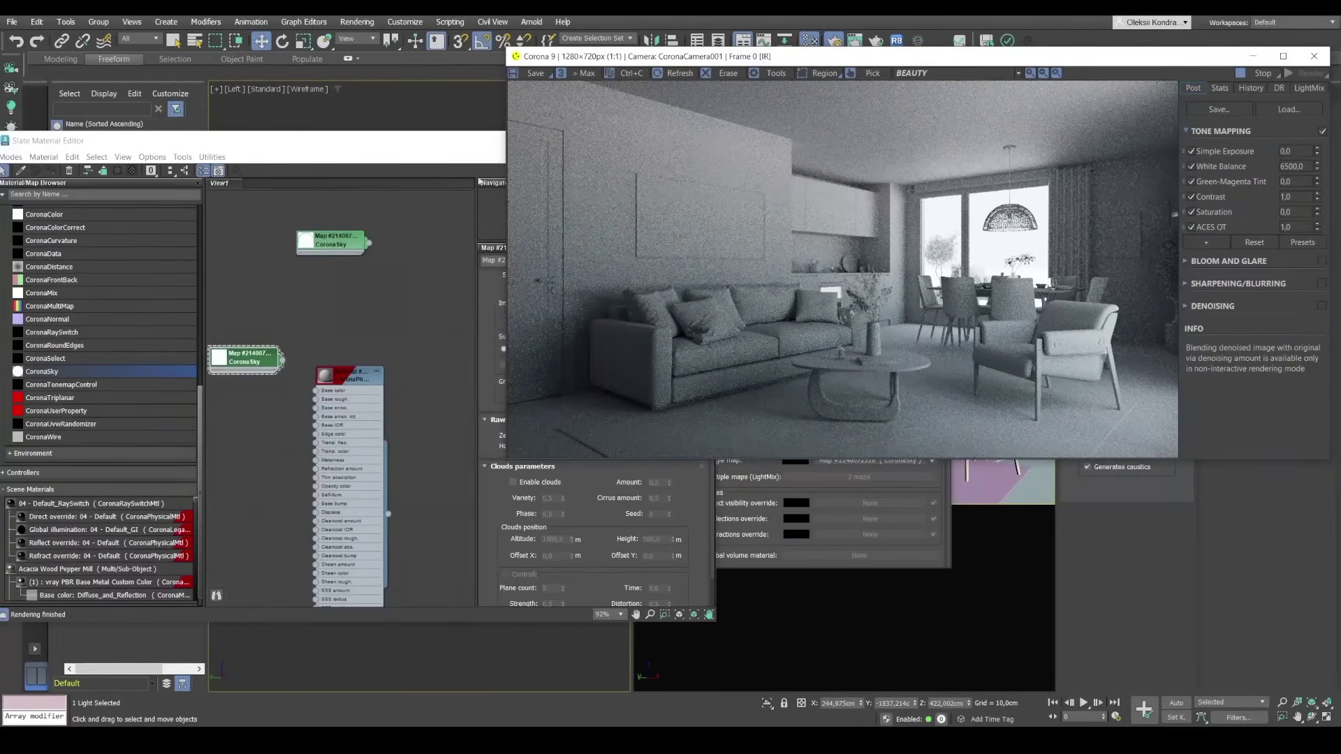
Make a first pass darkening the Horizon colour toward black
click(479, 180)
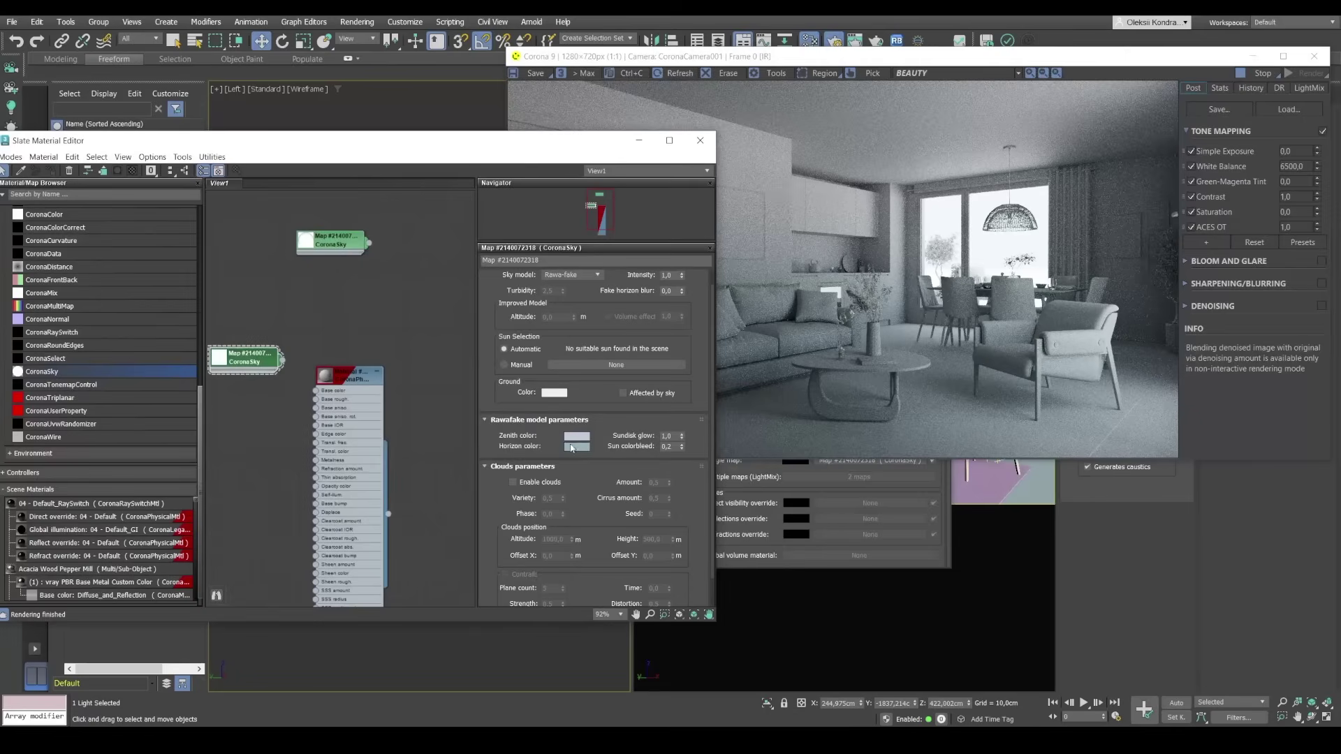
click(571, 446)
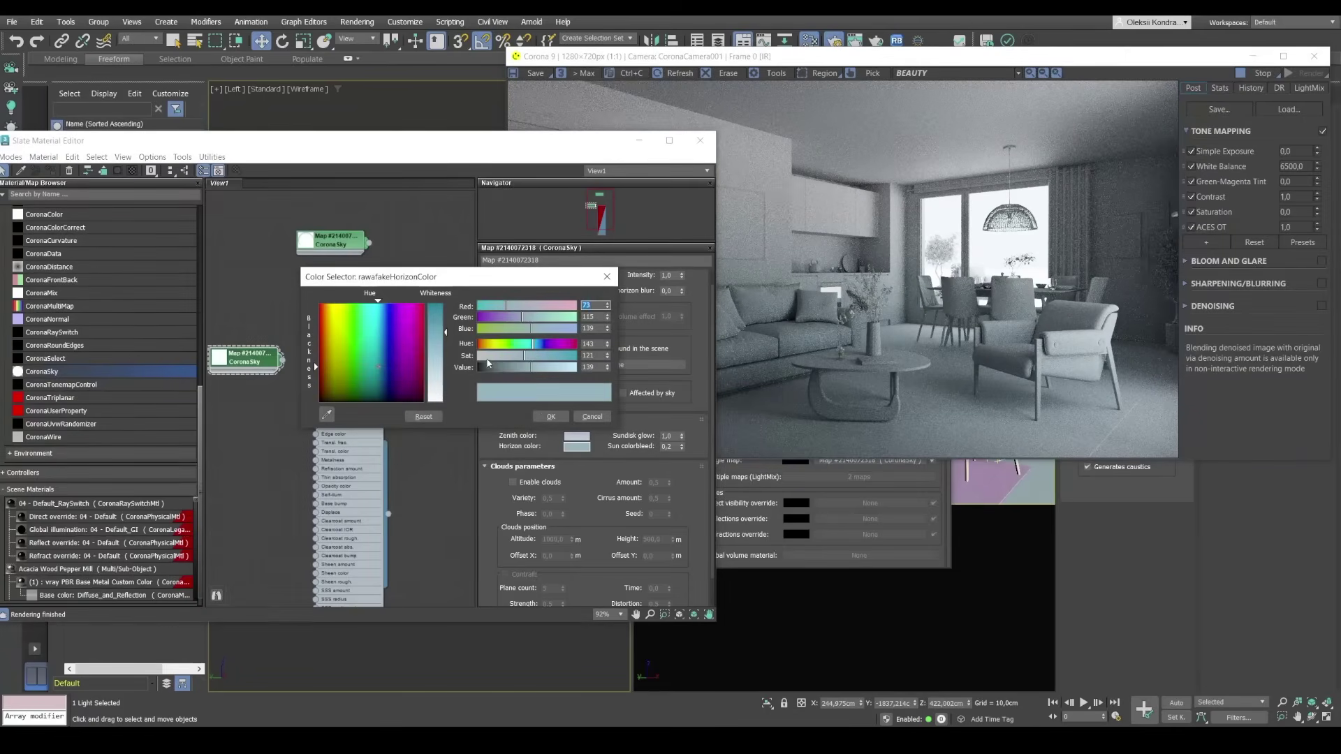
drag(487, 366, 477, 367)
click(550, 416)
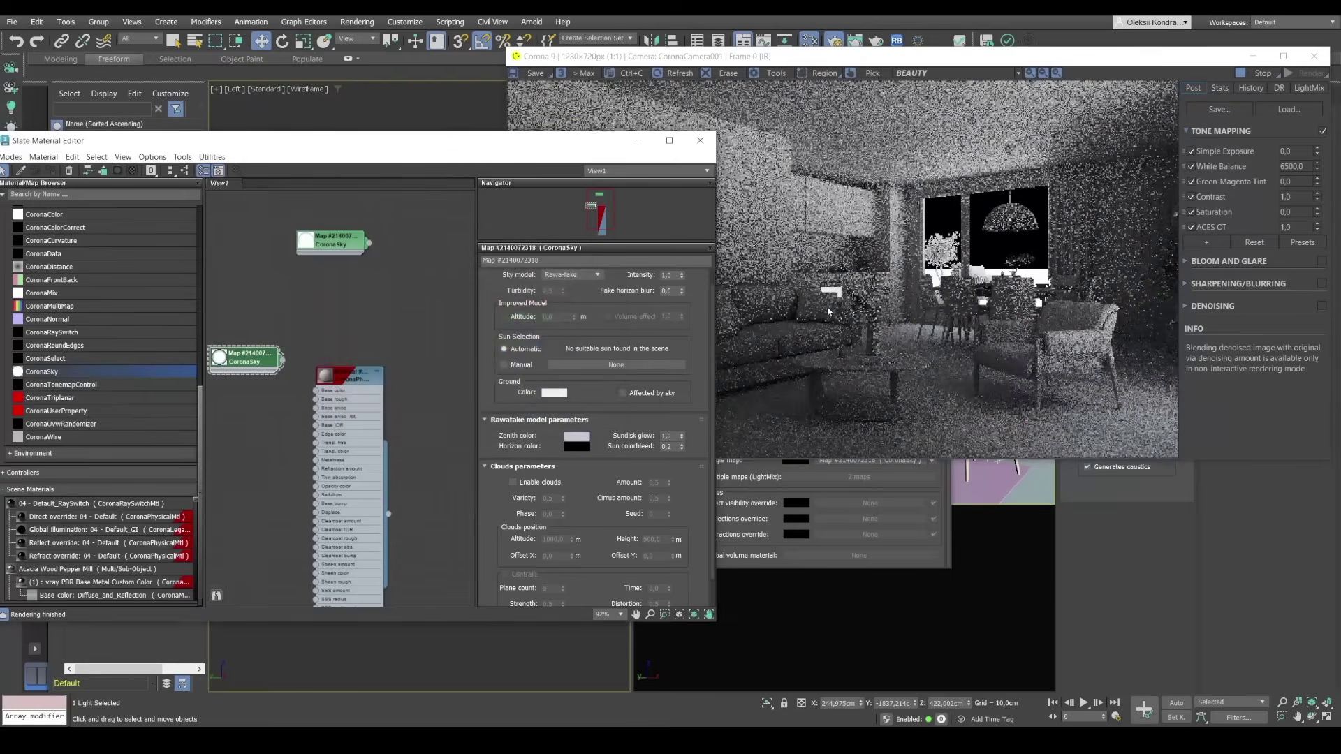
click(828, 310)
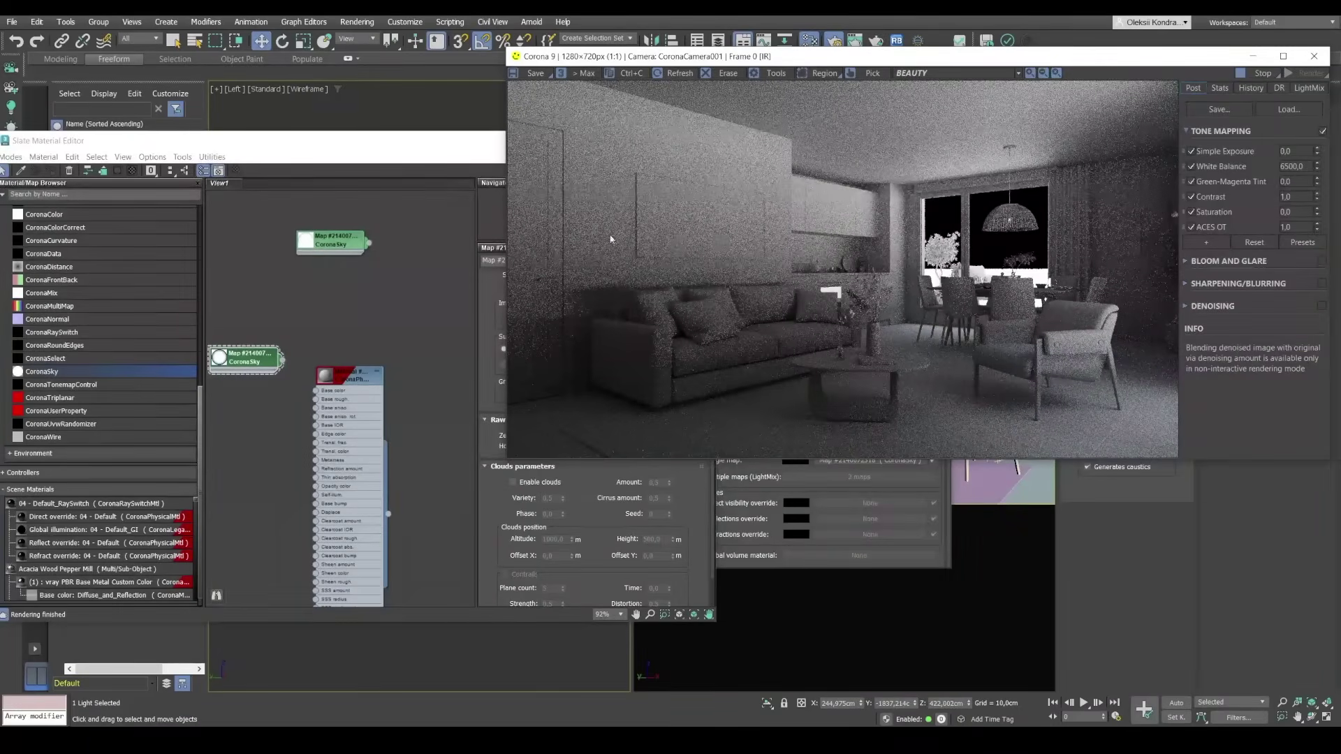
Re-edit the Horizon colour to a mid grey, Value about 102
click(500, 186)
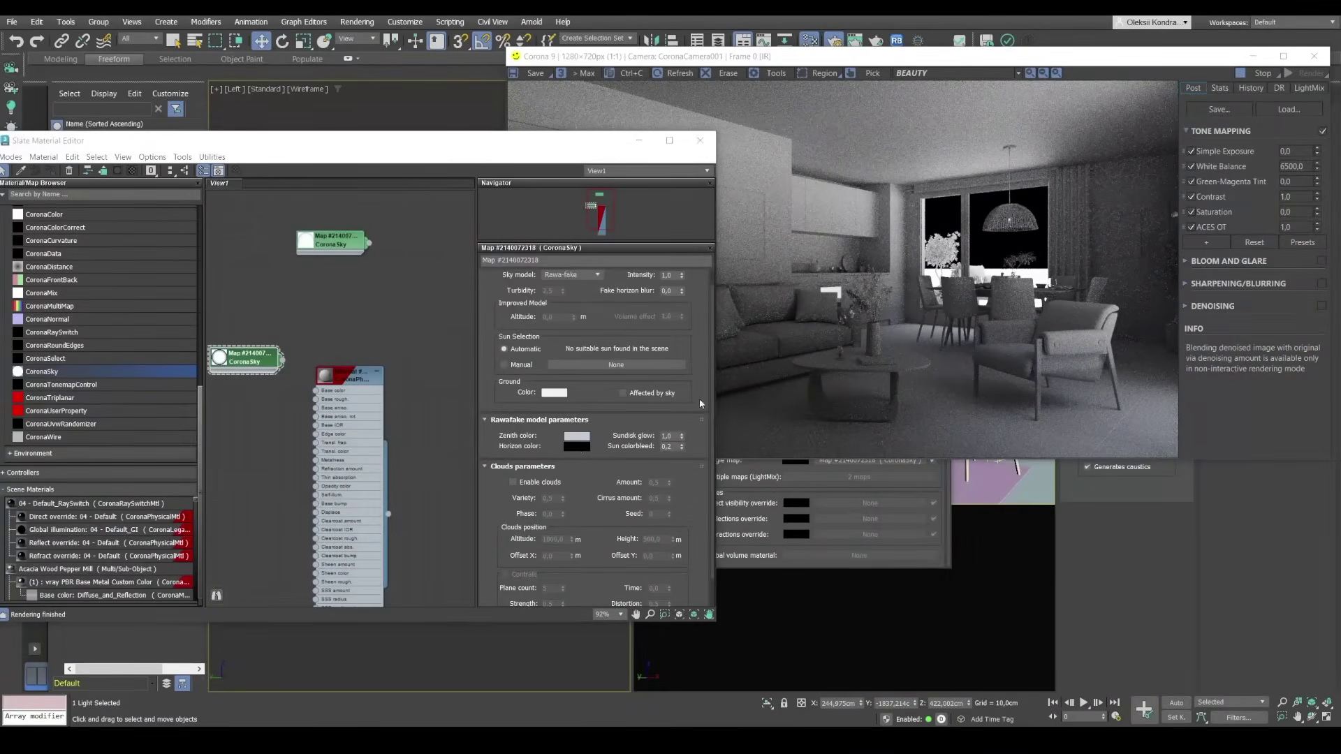
click(576, 446)
drag(597, 305, 631, 307)
click(662, 353)
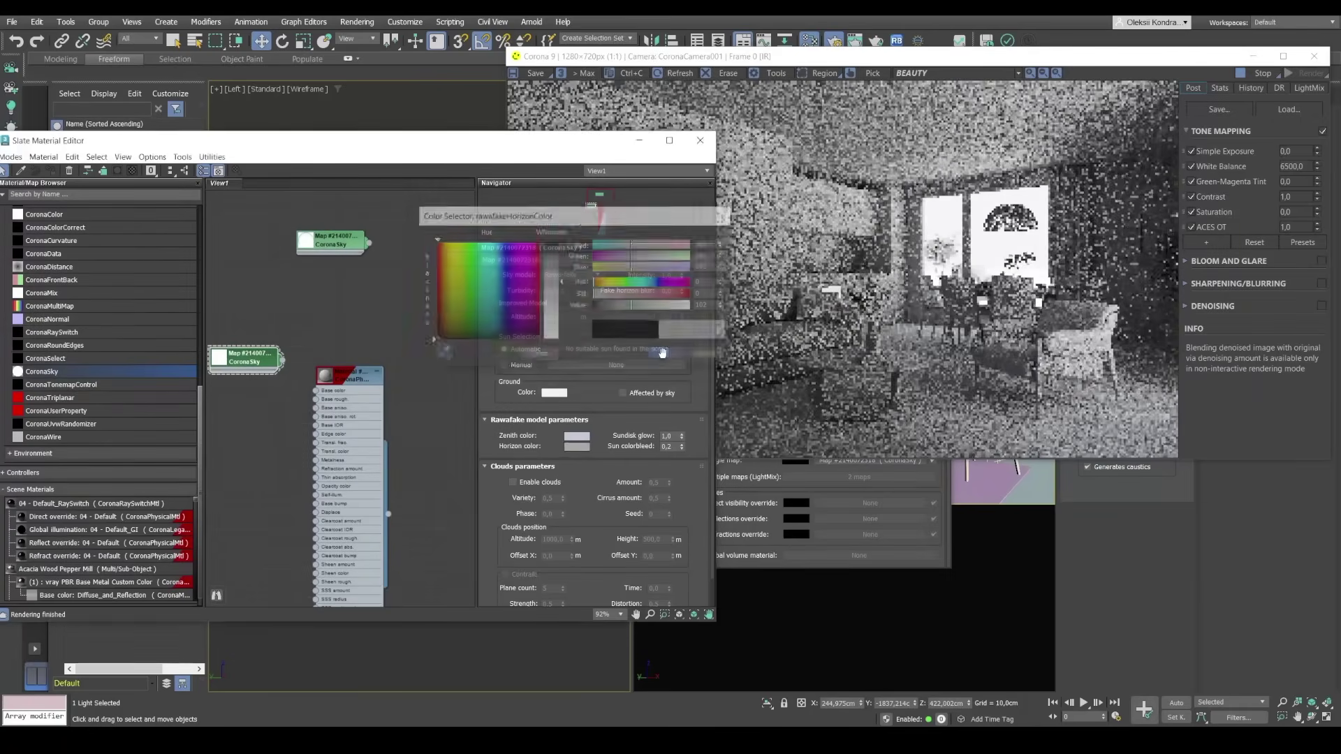
click(871, 168)
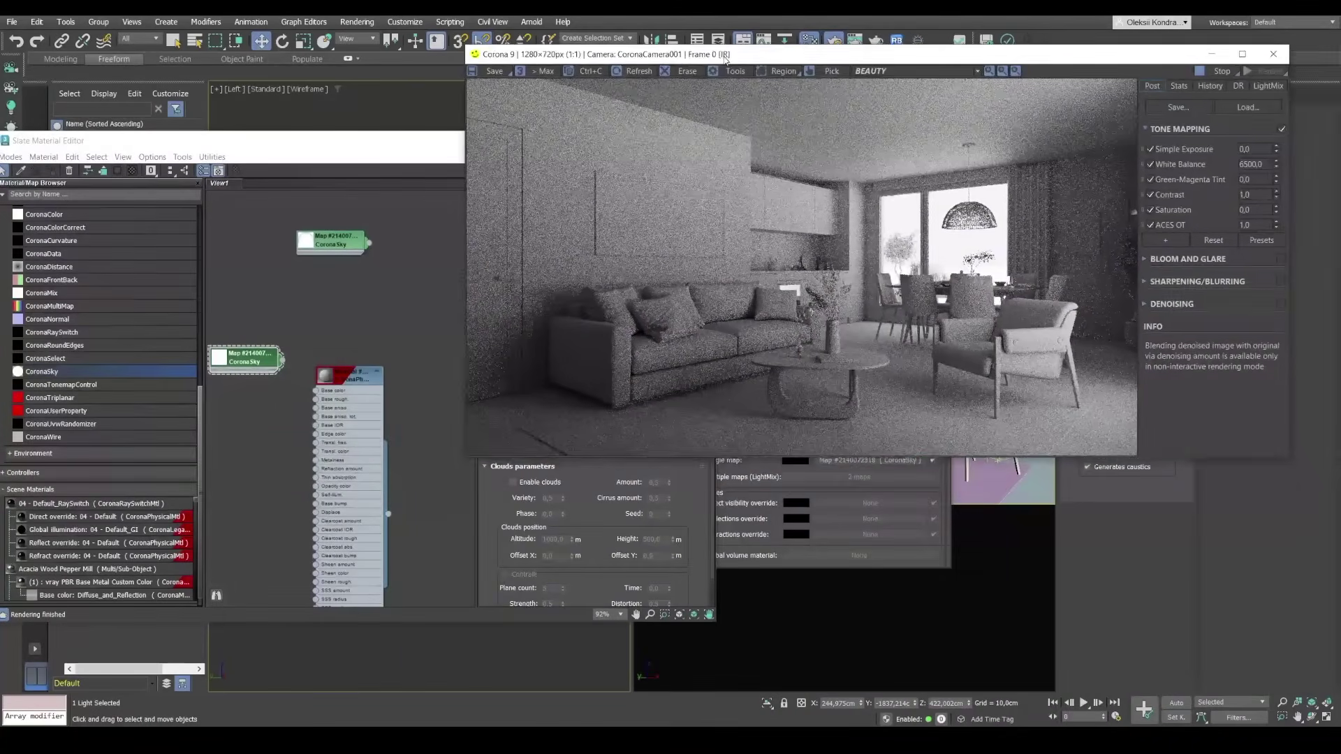
drag(786, 57, 816, 52)
click(398, 143)
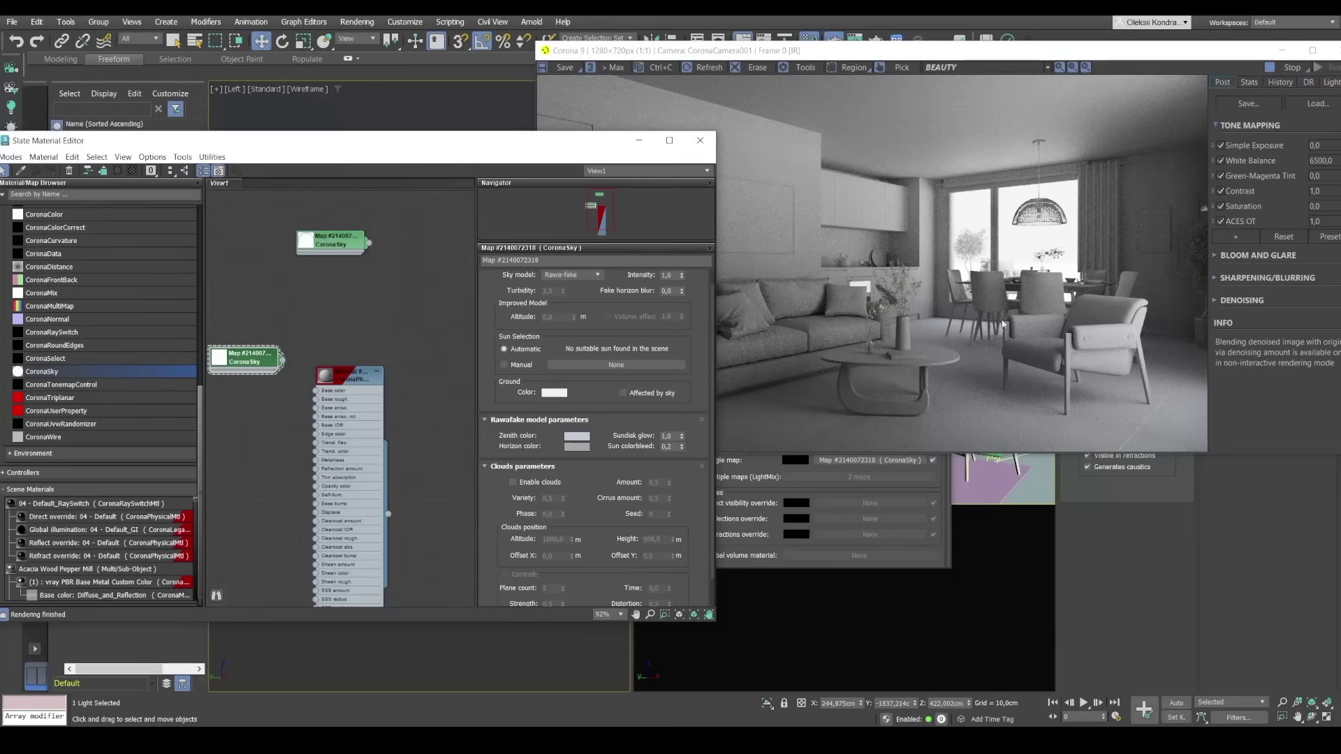
Minimize the Slate Material Editor and tick On in the Corona Sun rollout
drag(849, 58, 611, 312)
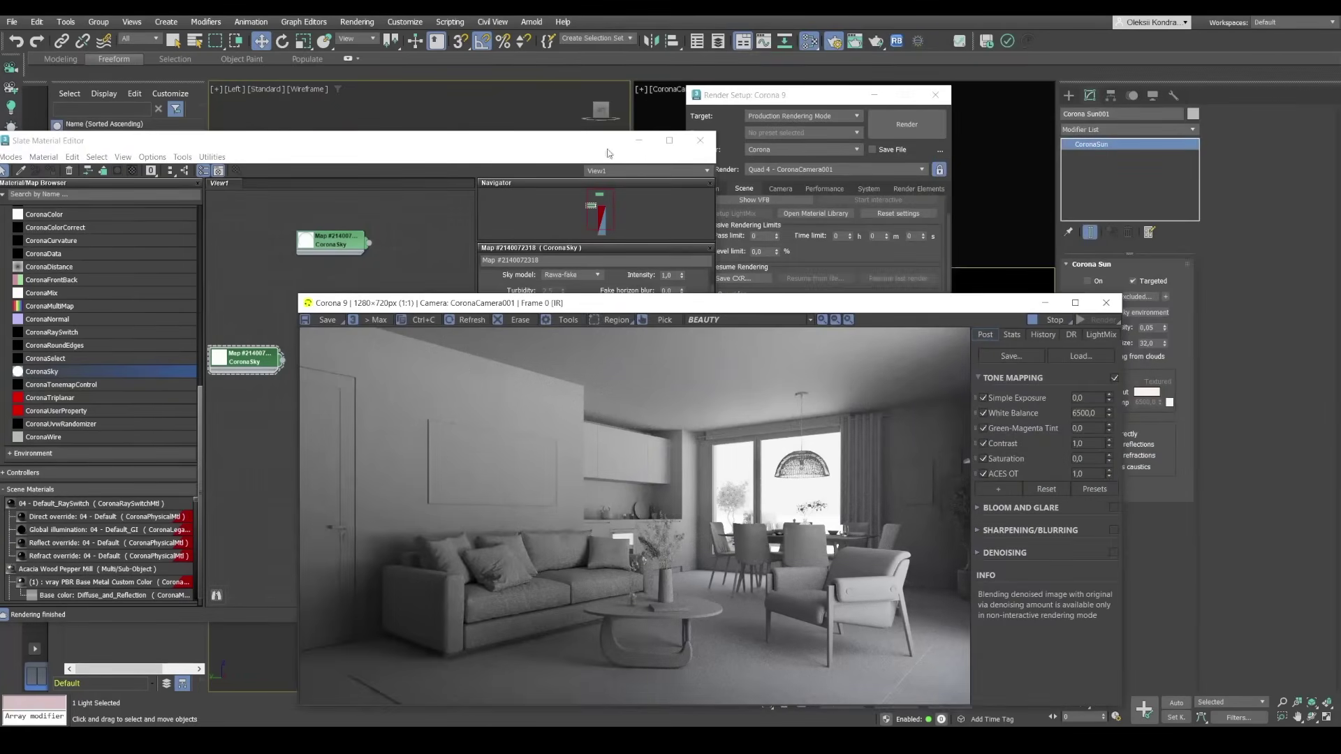
click(637, 141)
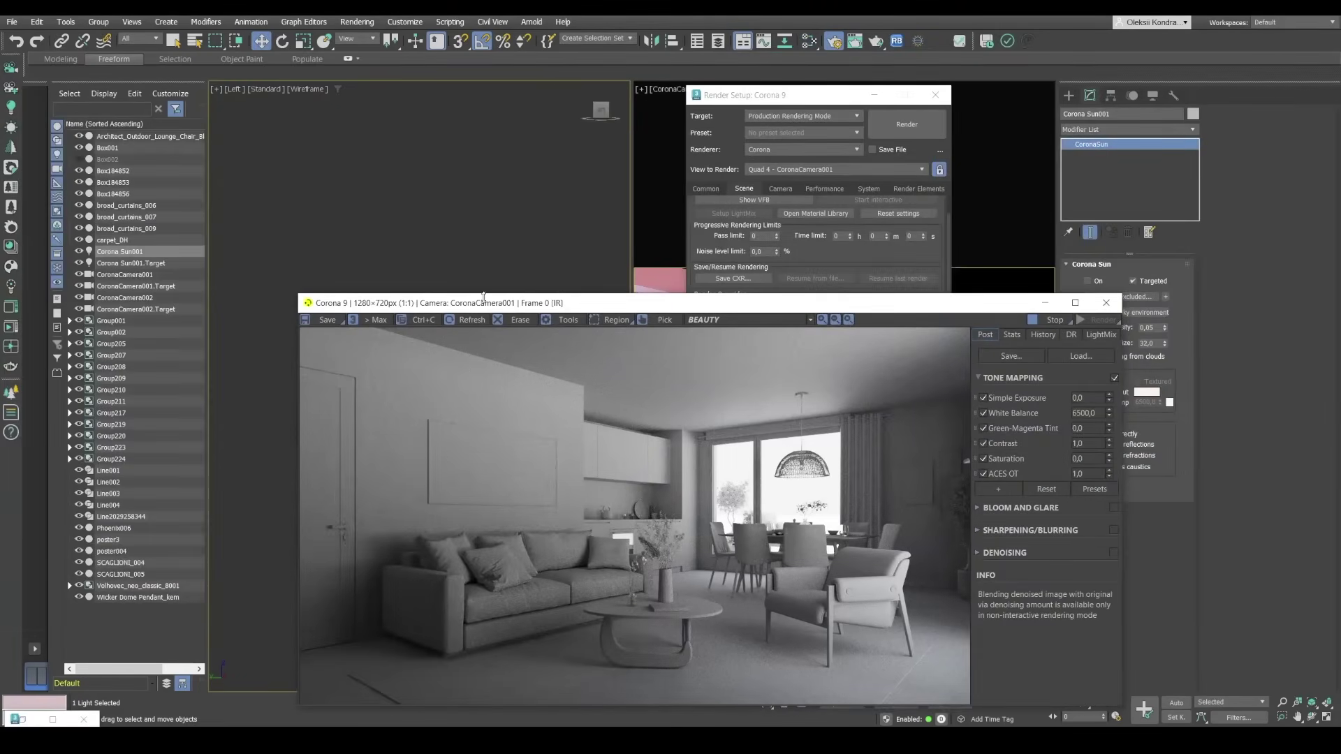
mouse_move(456, 303)
mouse_down()
mouse_move(665, 123)
mouse_move(348, 122)
mouse_up()
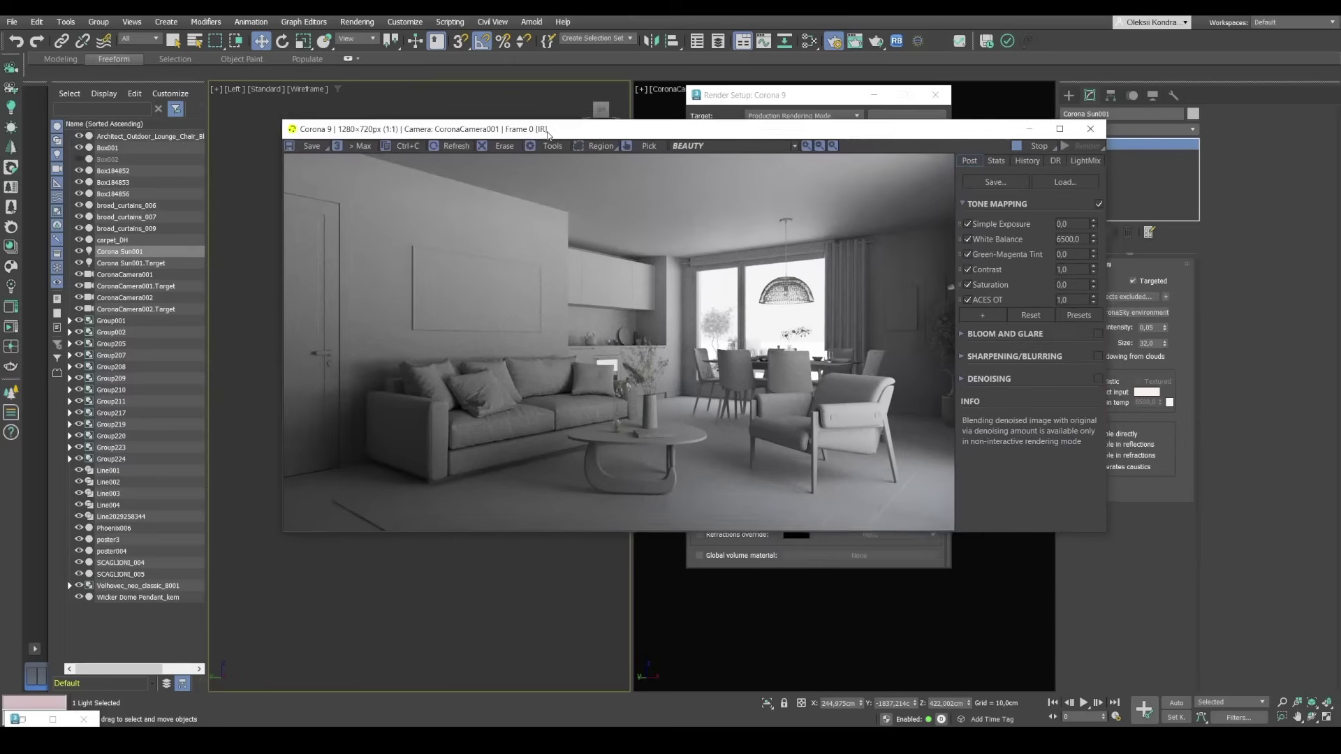
click(1088, 281)
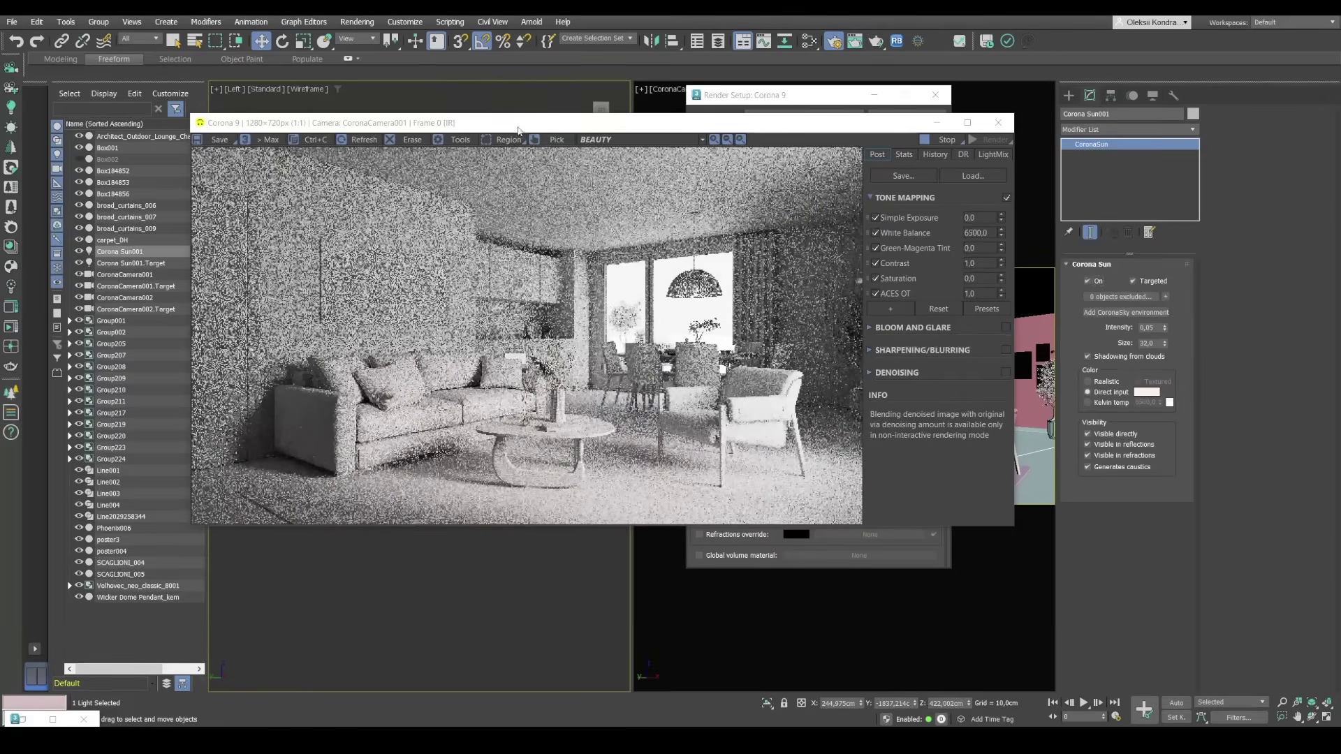
Drag the VFB Simple Exposure down to about -0,672
drag(375, 123, 456, 120)
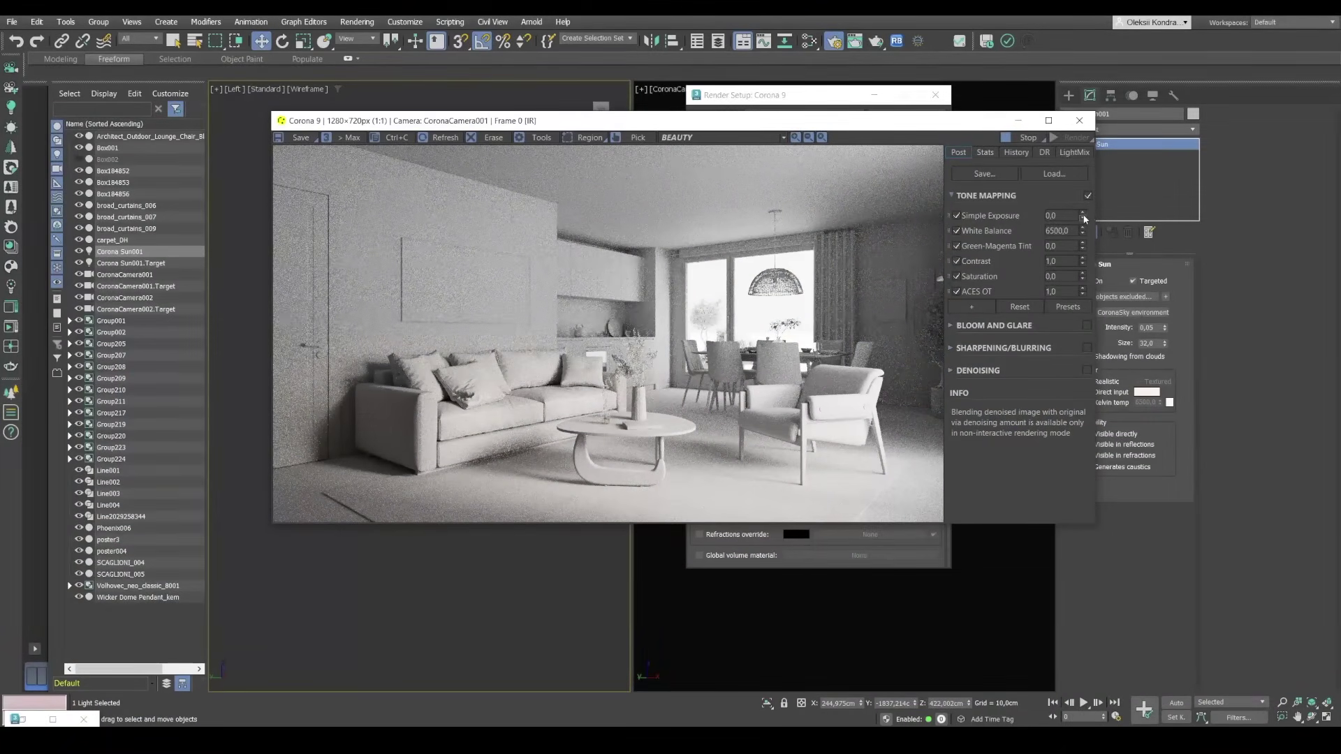
drag(1084, 217, 1086, 318)
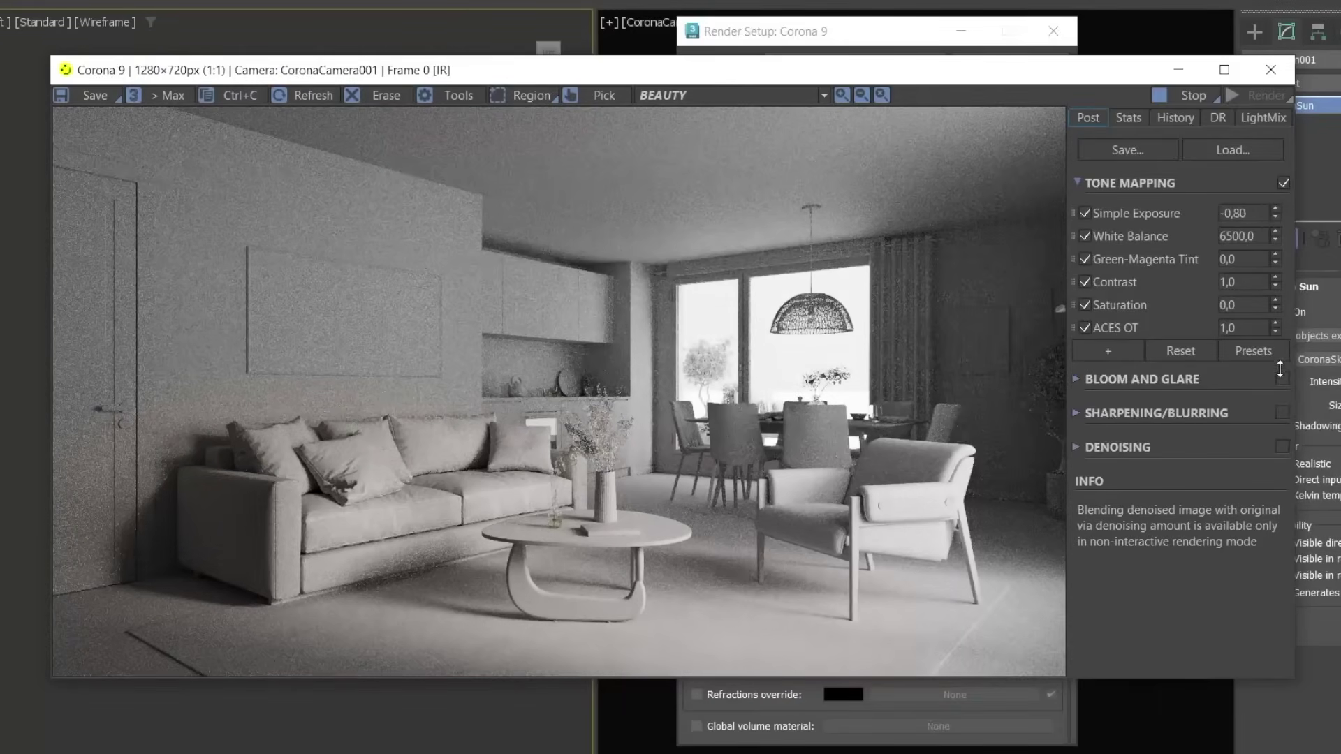
drag(1280, 366, 1279, 344)
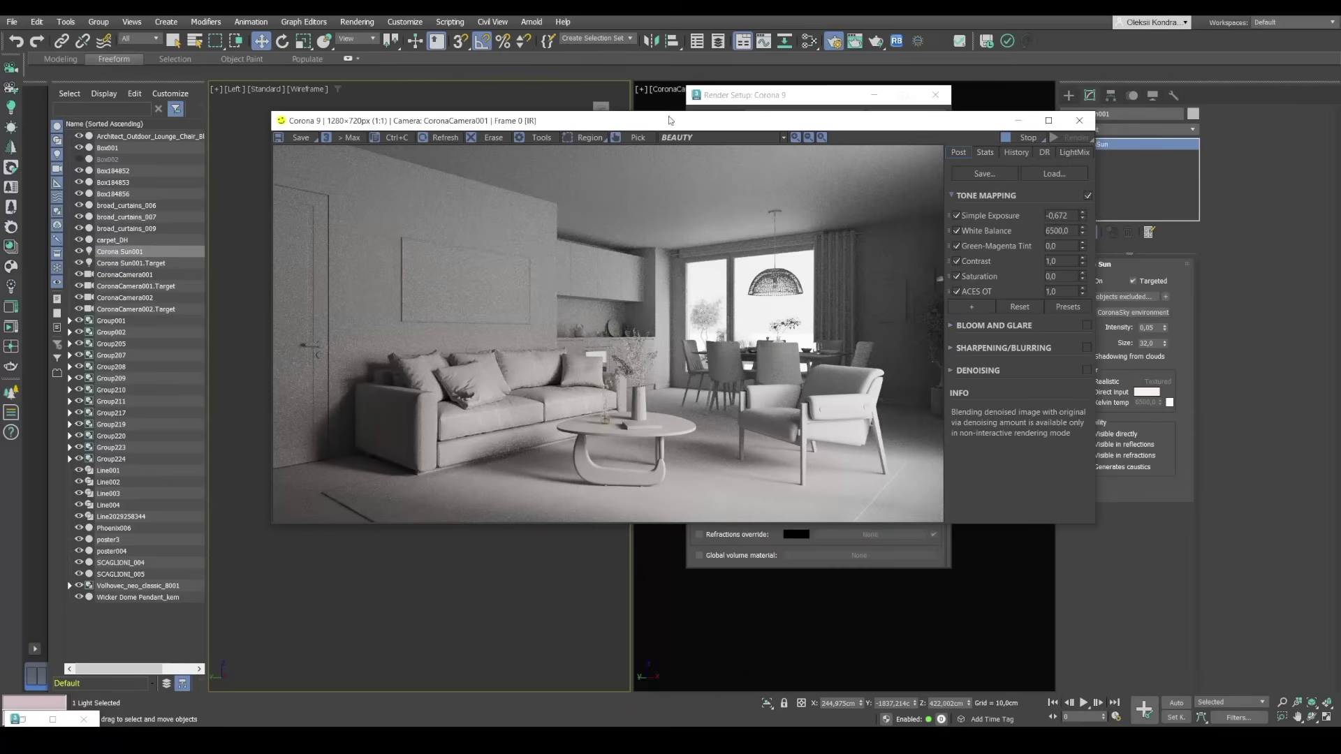
Uncheck Mtl. override in Render Setup's Scene tab, then minimize Render Setup
click(724, 96)
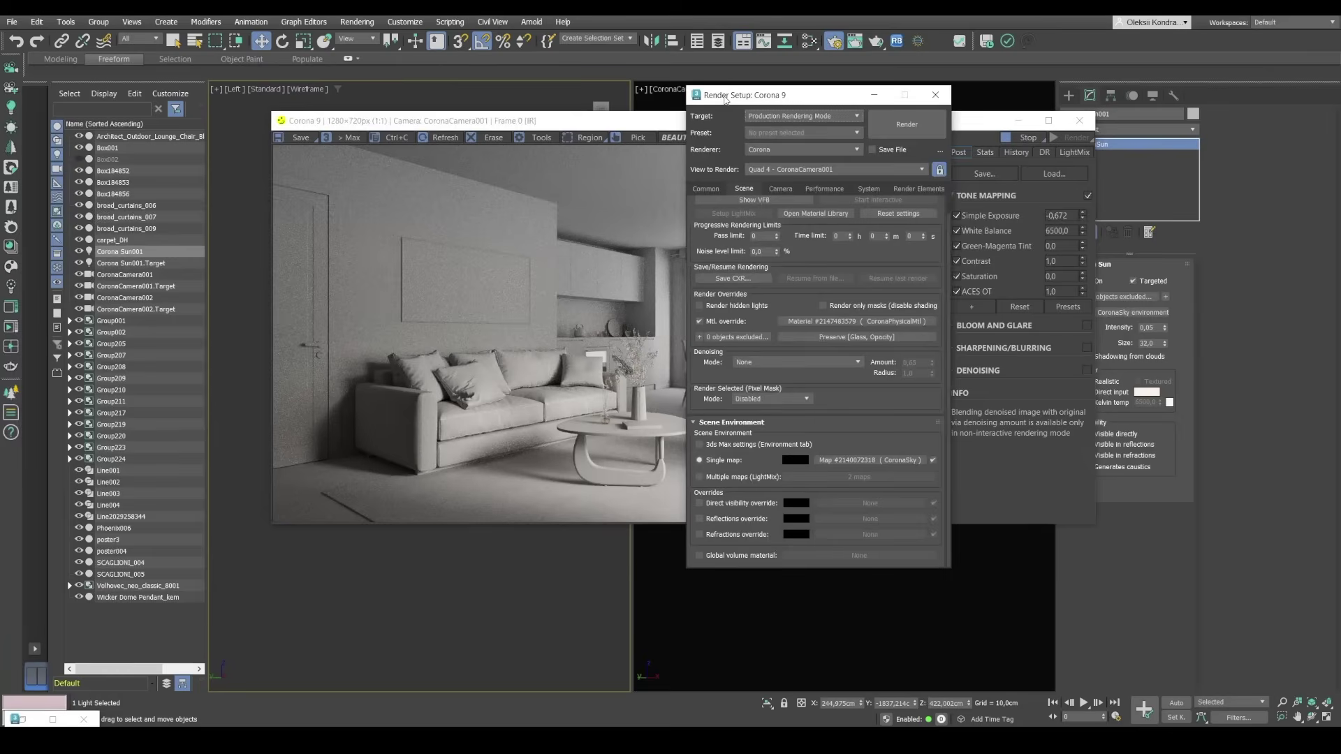
drag(725, 96, 735, 95)
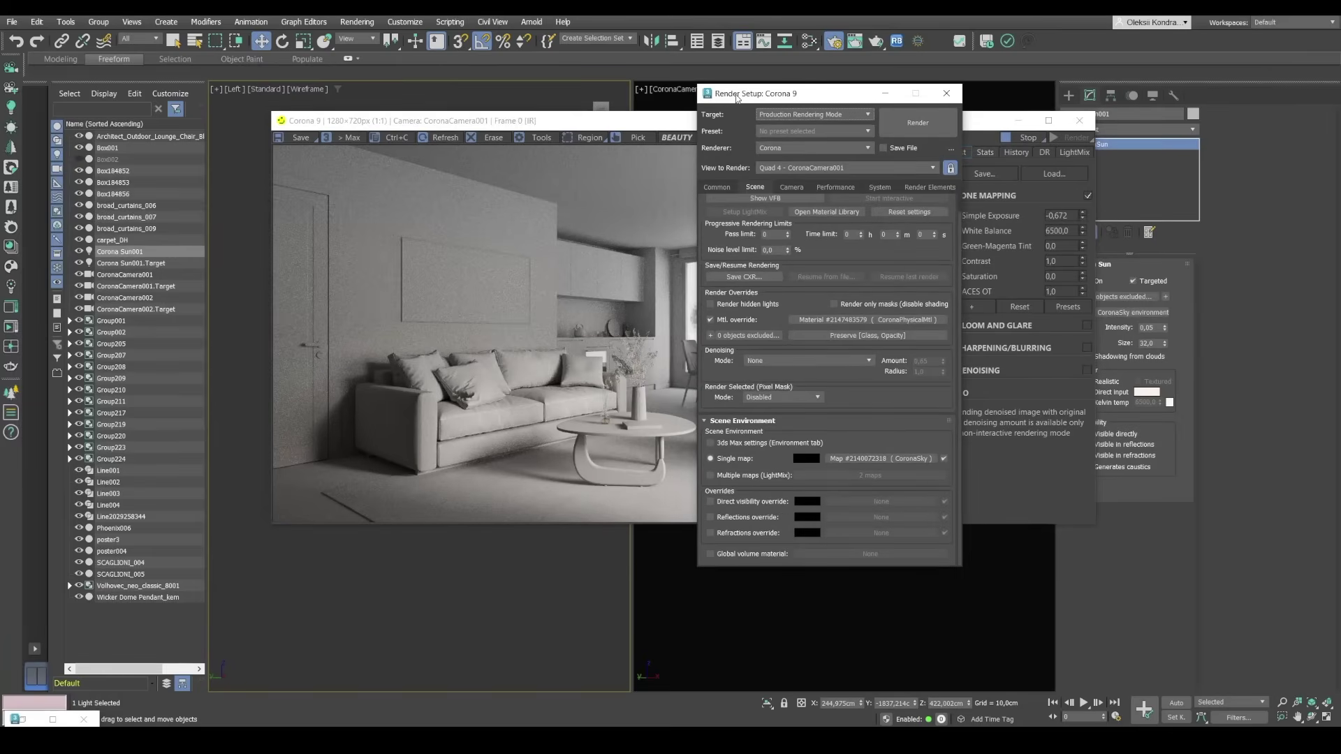
click(711, 319)
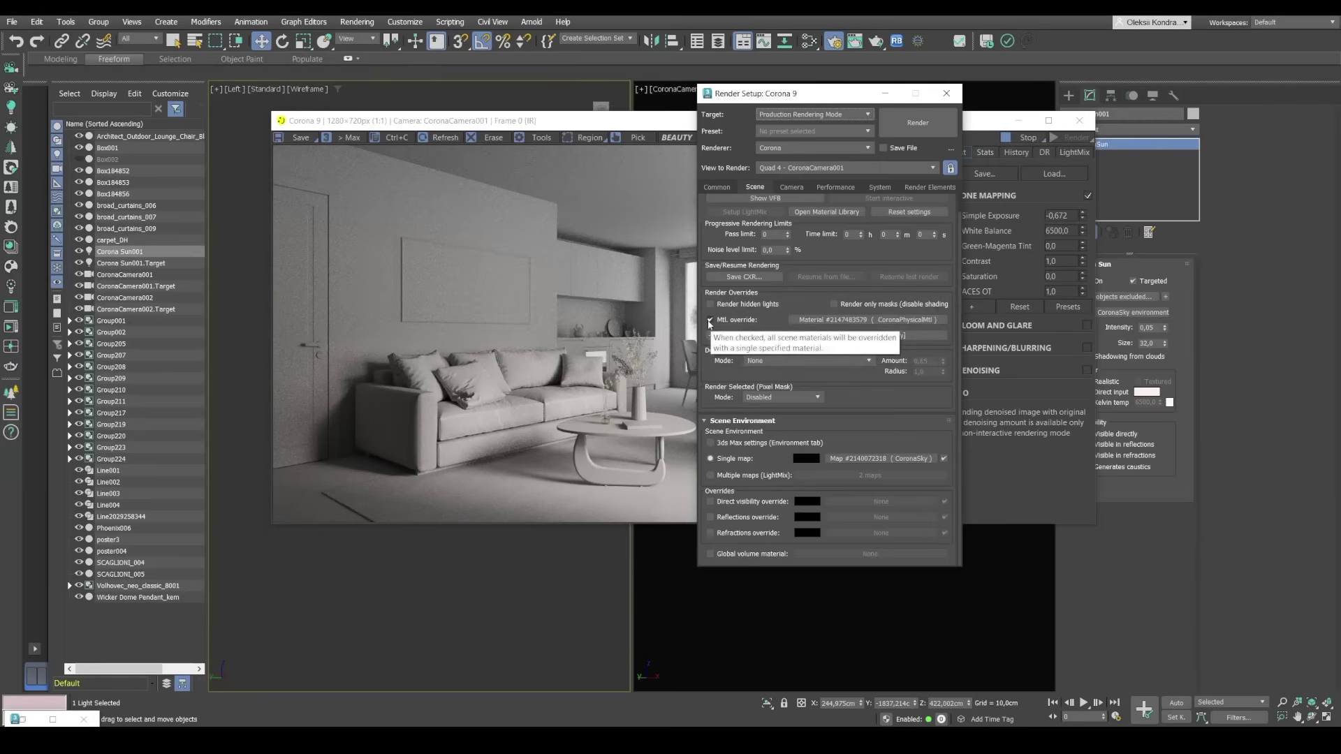
click(525, 315)
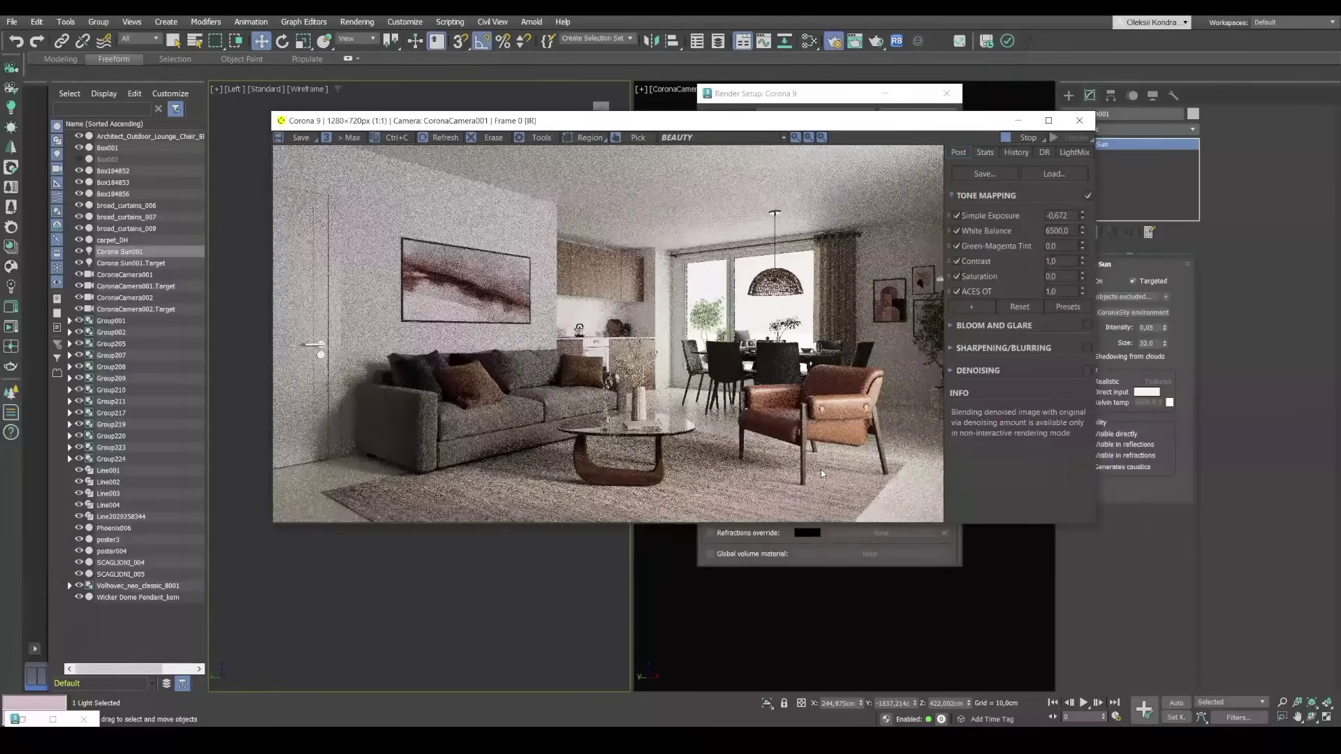
drag(786, 95, 995, 90)
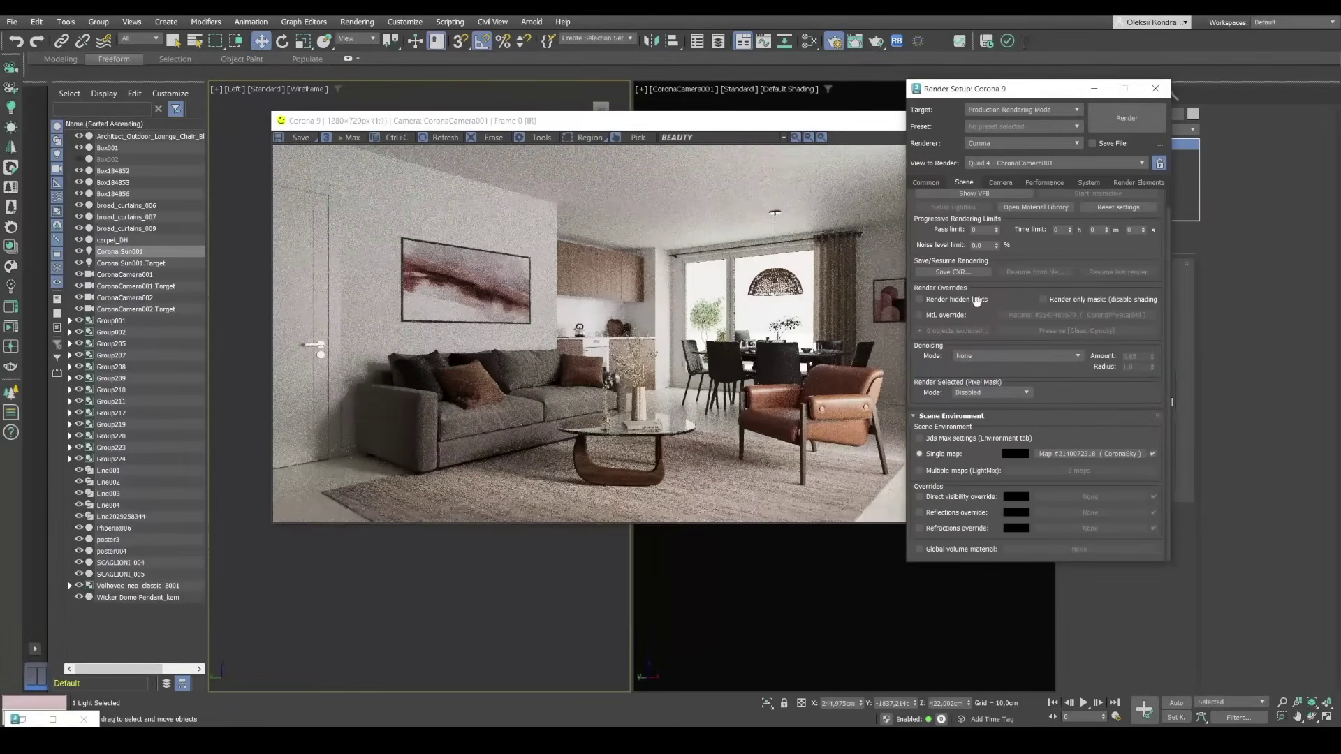
mouse_move(965, 92)
mouse_down()
mouse_move(338, 238)
mouse_move(416, 215)
mouse_move(395, 179)
mouse_up()
click(523, 174)
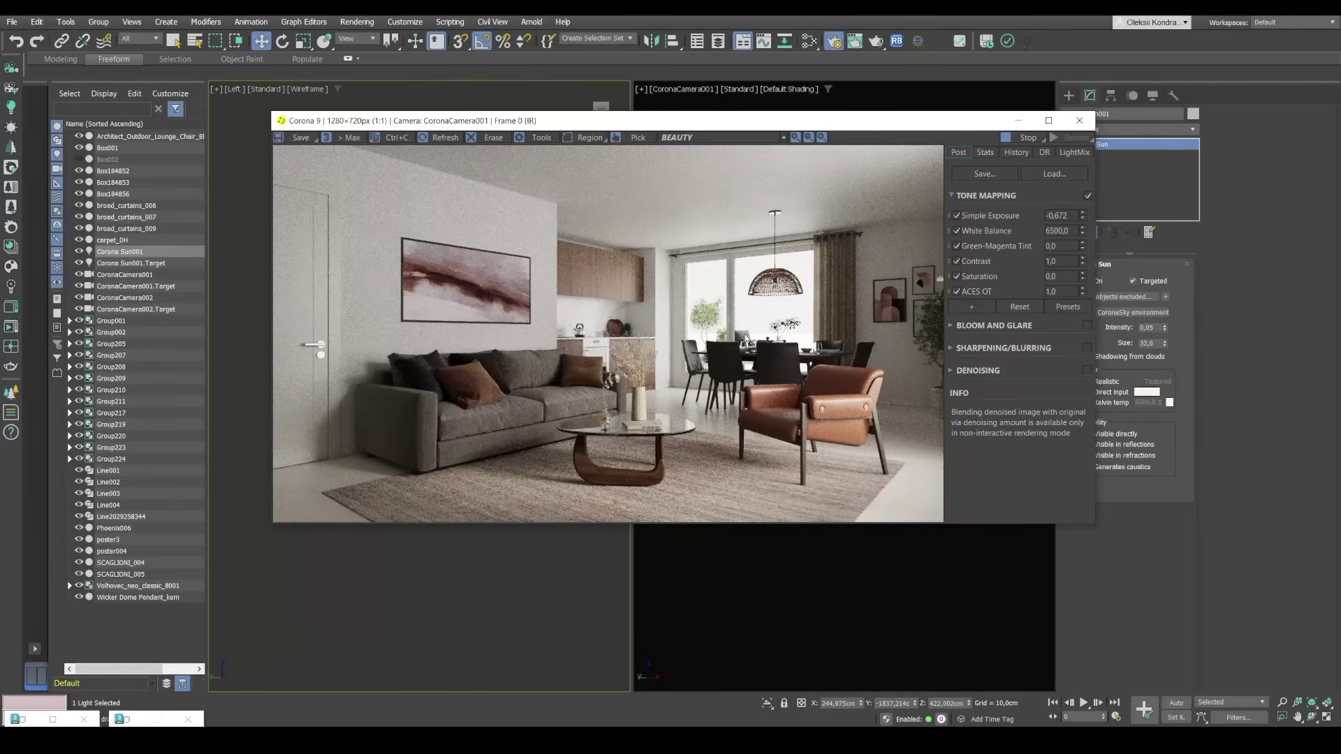
Add a Filmic Mapping operator under Tone Mapping in the VFB Post tab
click(966, 305)
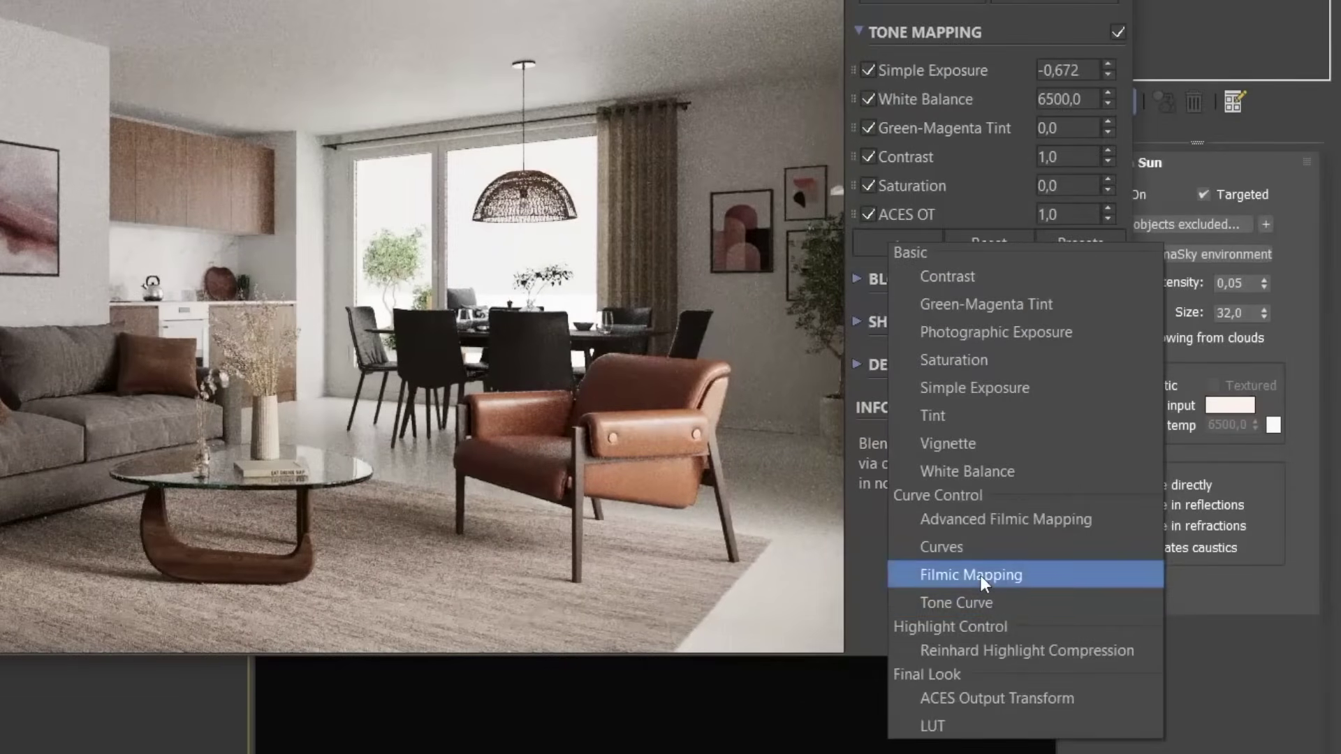
click(981, 576)
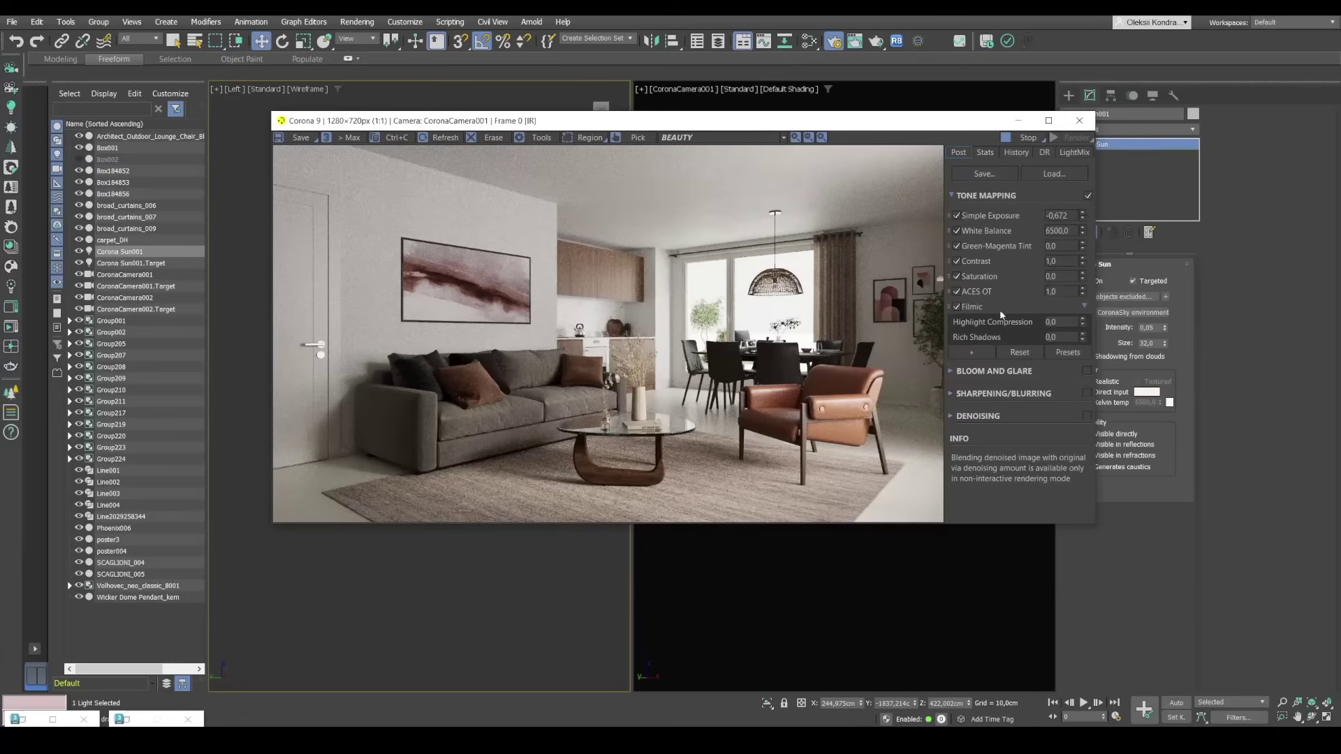
double_click(1050, 322)
text(1)
key(Return)
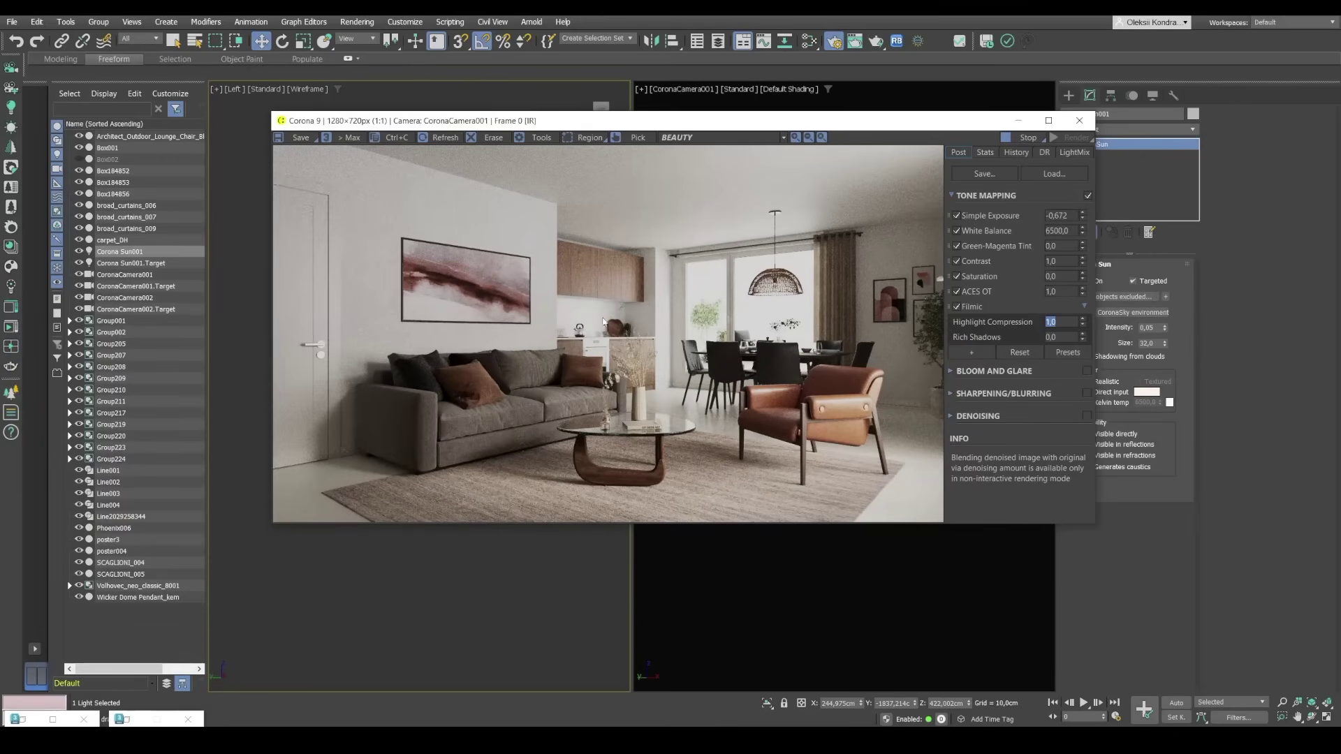
text(0,05)
Set Filmic Highlight Compression to 0,30 and Contrast to 2,0
drag(1078, 352, 1075, 380)
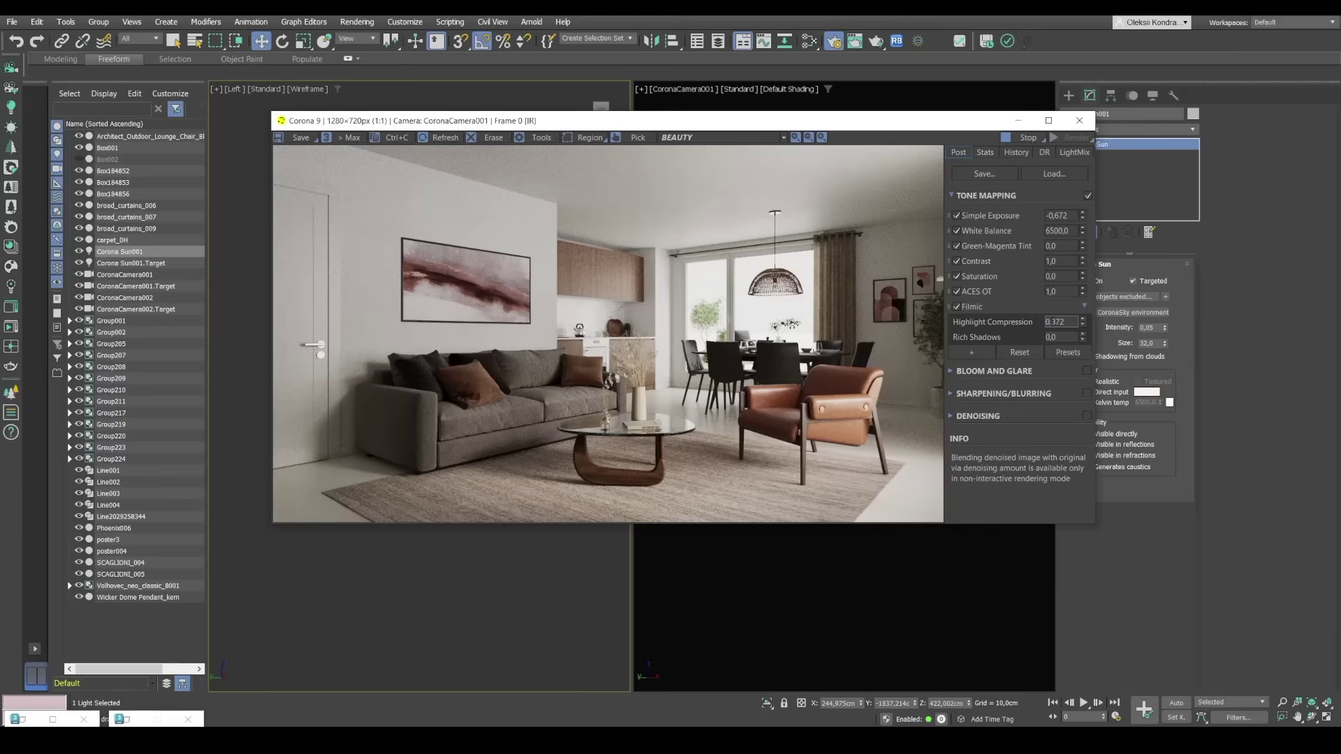
double_click(1057, 322)
text(0,30)
key(Return)
double_click(1058, 261)
text(2,0)
key(Return)
drag(730, 124, 681, 115)
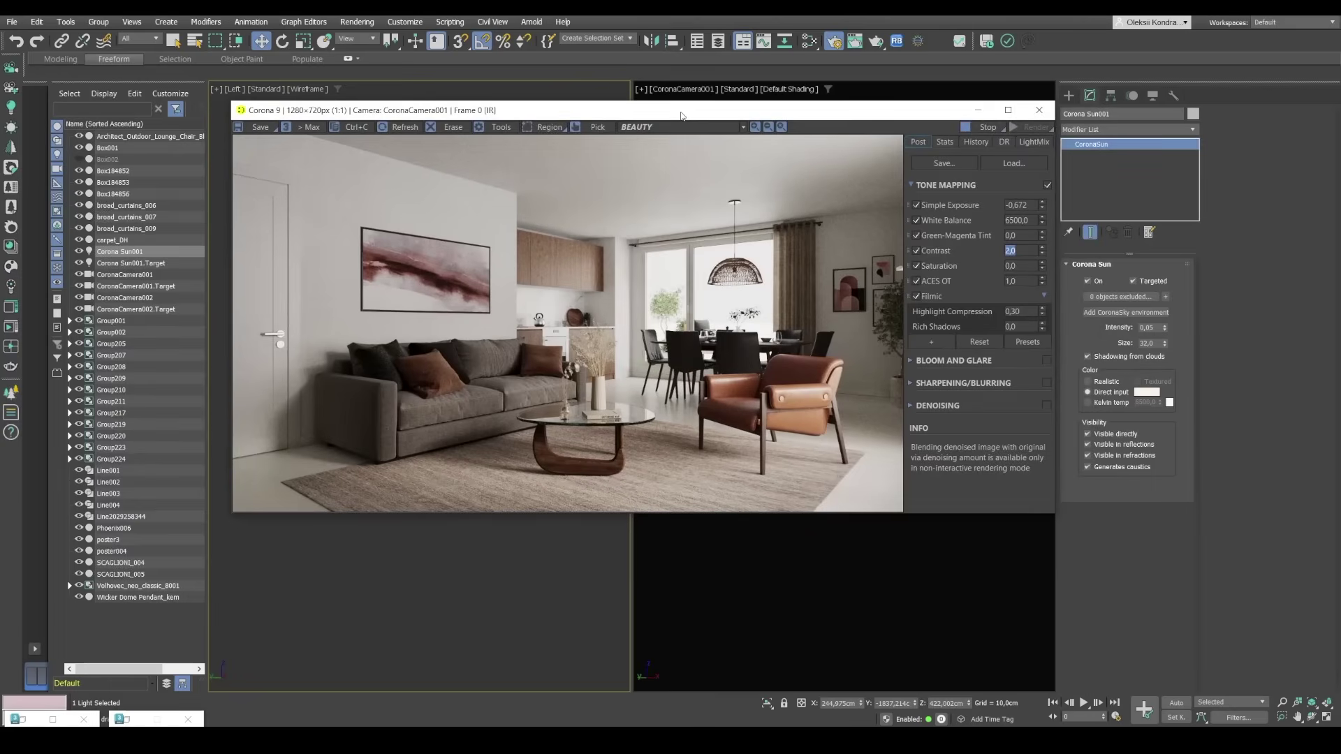